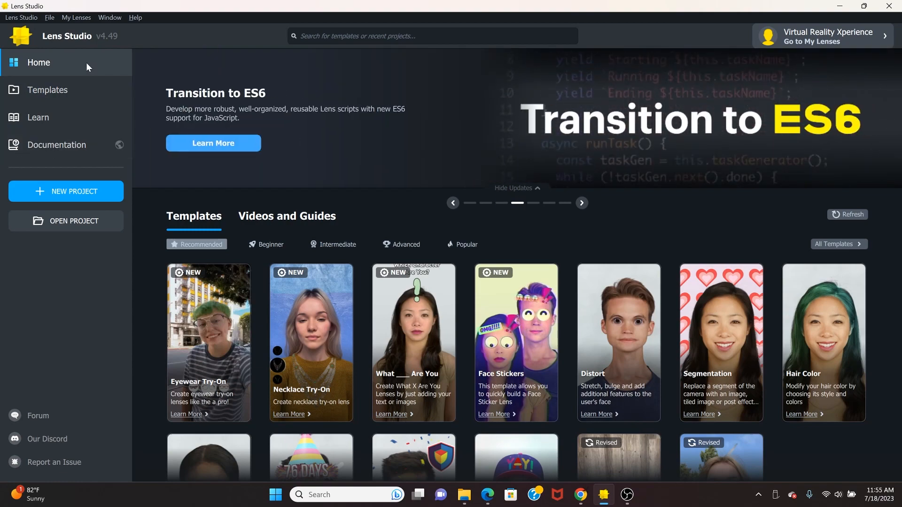
- Look through the recommended templates on the home page
scroll(611, 331, "down", 1)
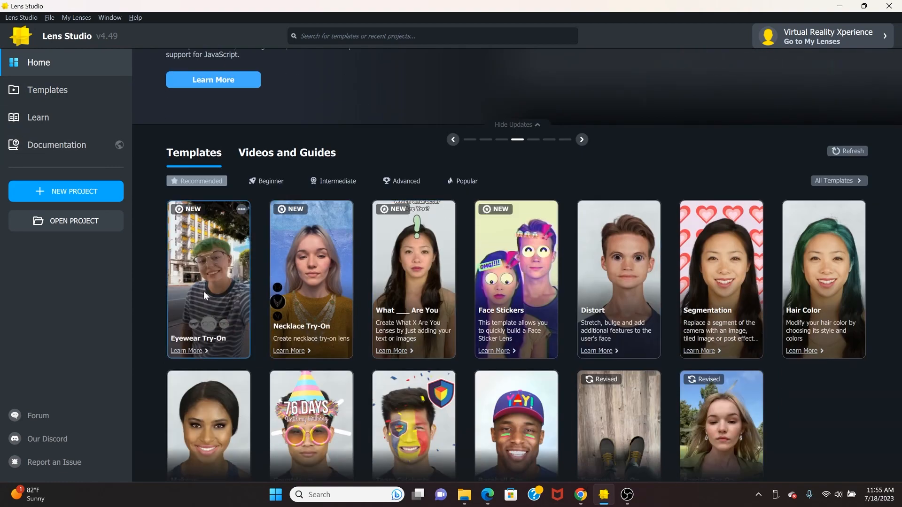
scroll(309, 295, "down", 1)
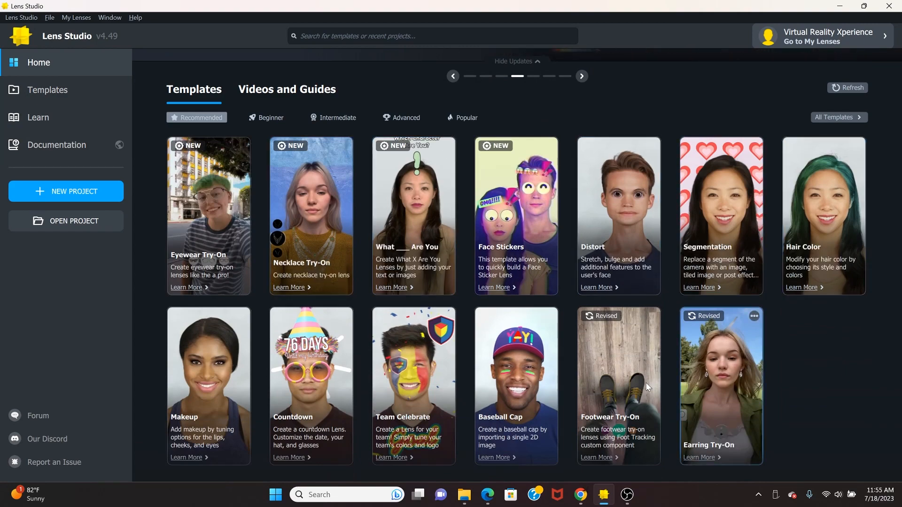
scroll(229, 327, "up", 2)
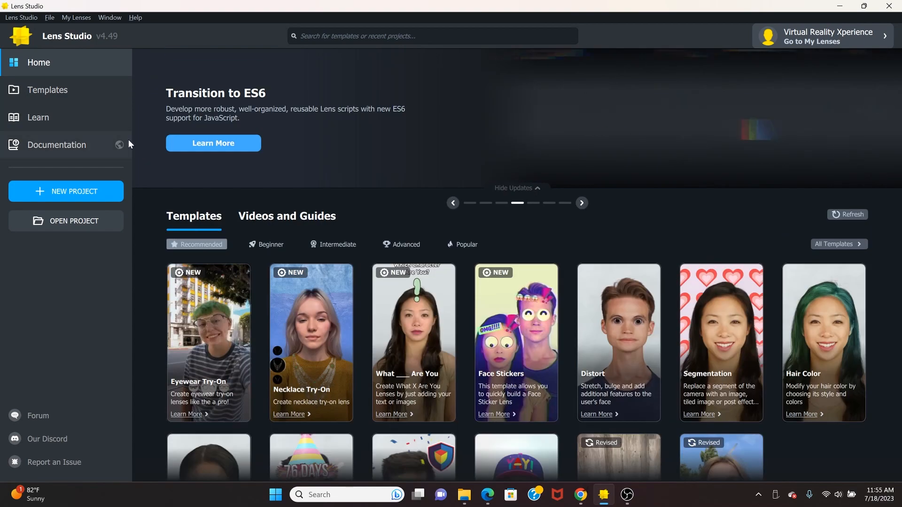
- Open the full template collection and look through all the templates in A to Z order
left_click(53, 94)
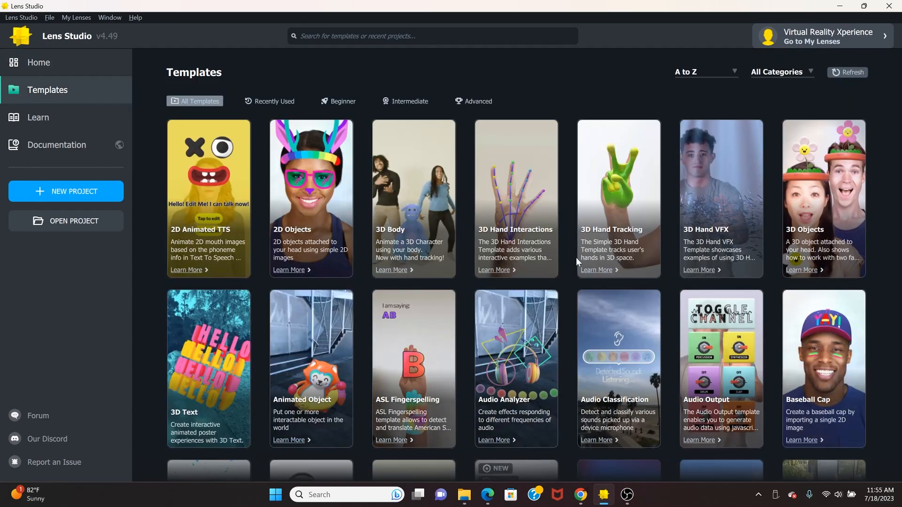
scroll(636, 259, "down", 3)
scroll(637, 258, "down", 10)
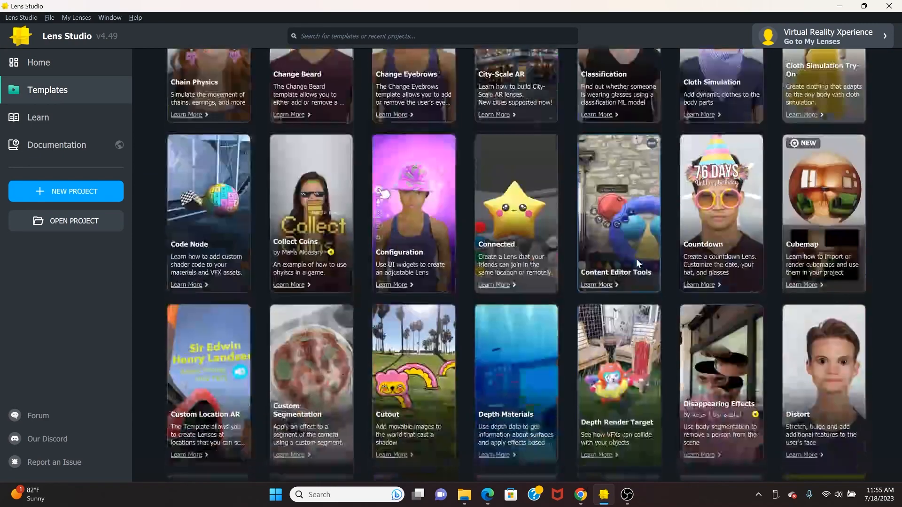
scroll(504, 268, "down", 15)
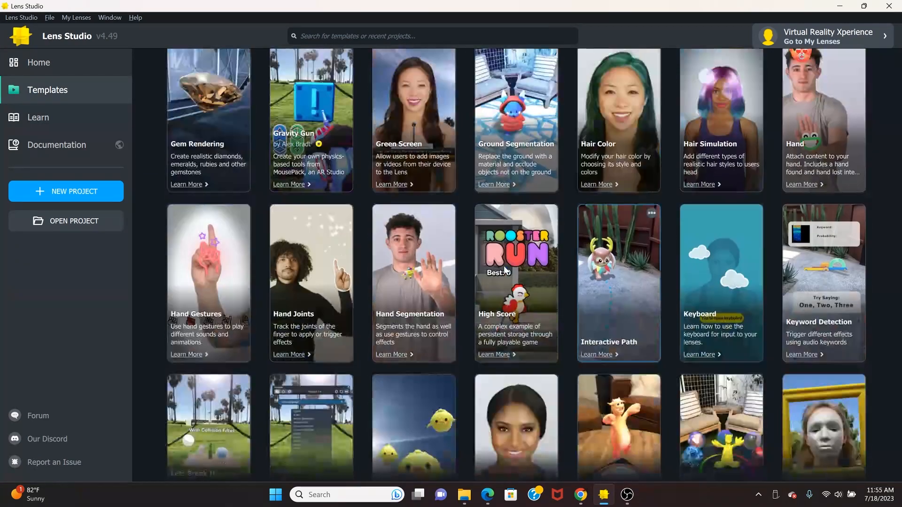
scroll(504, 266, "down", 15)
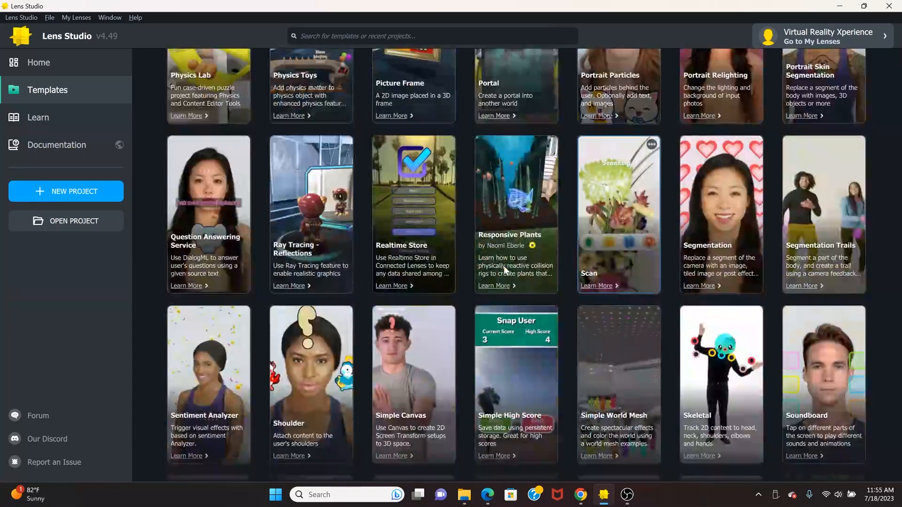
scroll(564, 286, "down", 8)
scroll(568, 287, "down", 3)
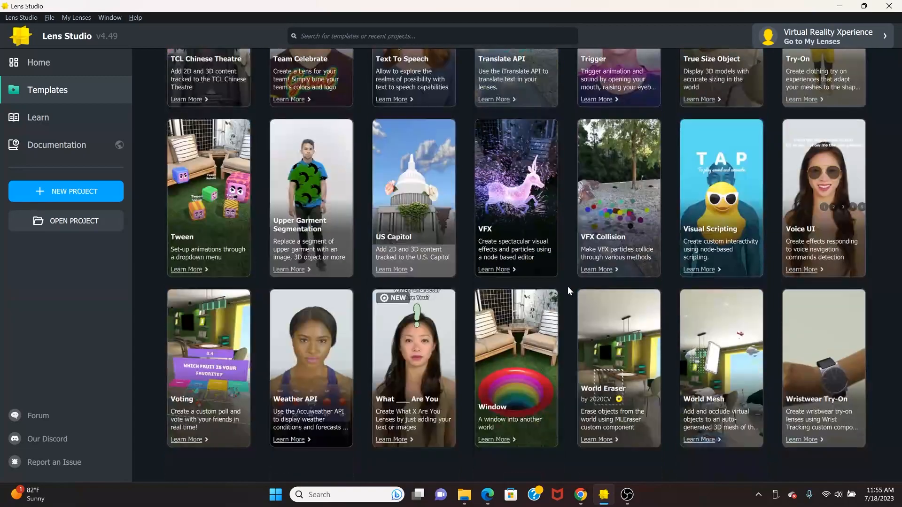
scroll(568, 287, "up", 13)
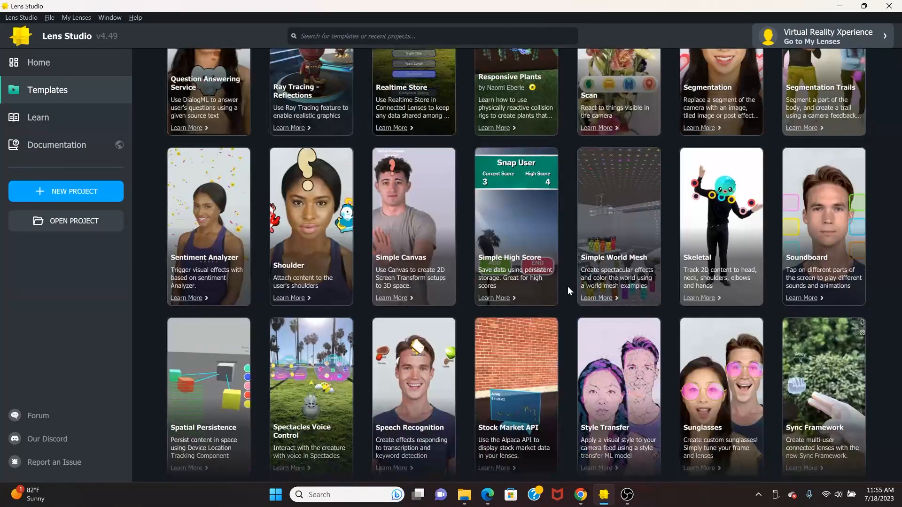
scroll(568, 286, "up", 8)
scroll(567, 286, "down", 1)
scroll(568, 287, "up", 6)
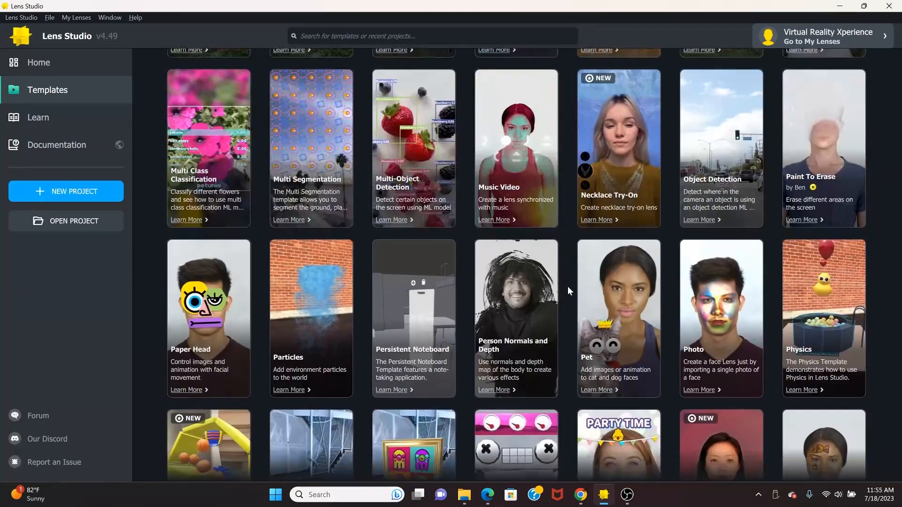
scroll(567, 286, "up", 9)
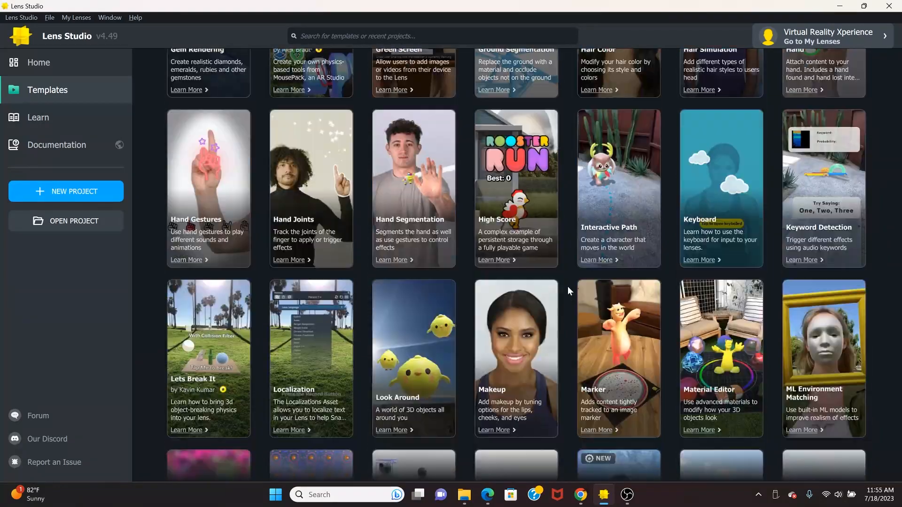
scroll(567, 286, "up", 20)
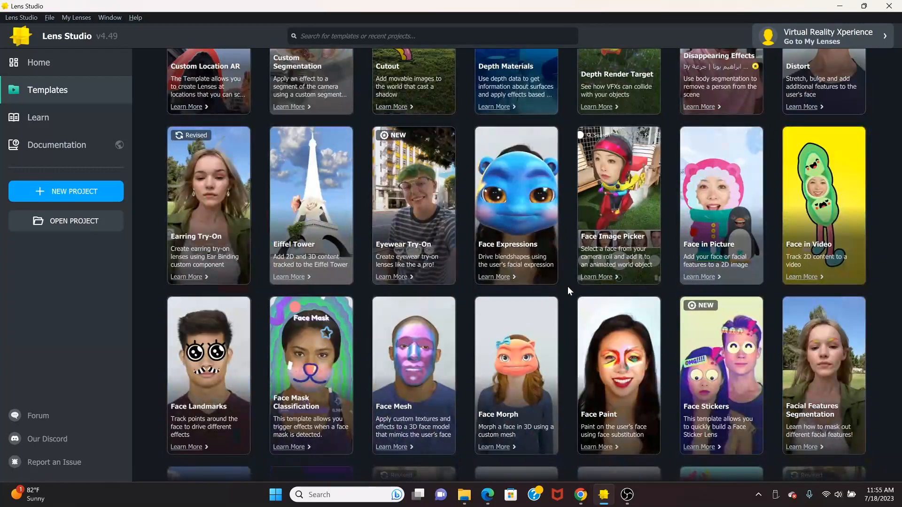
scroll(568, 286, "down", 1)
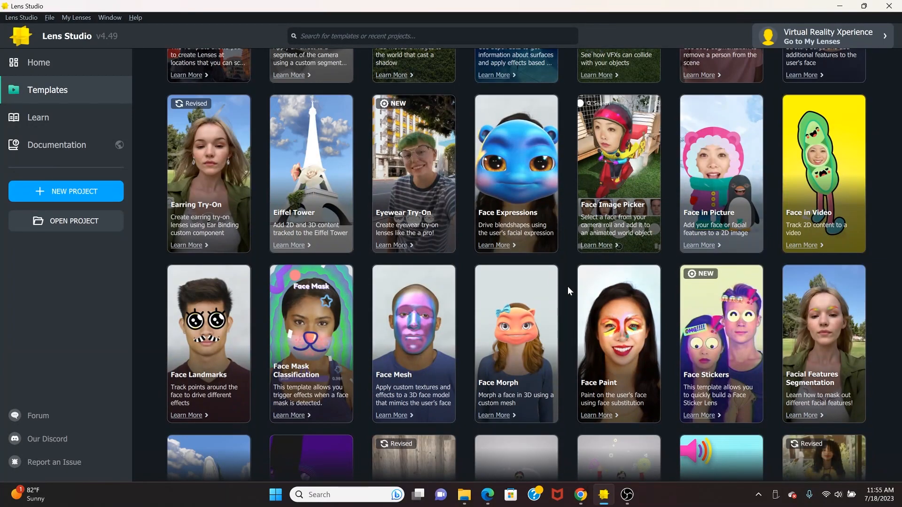
scroll(567, 291, "up", 10)
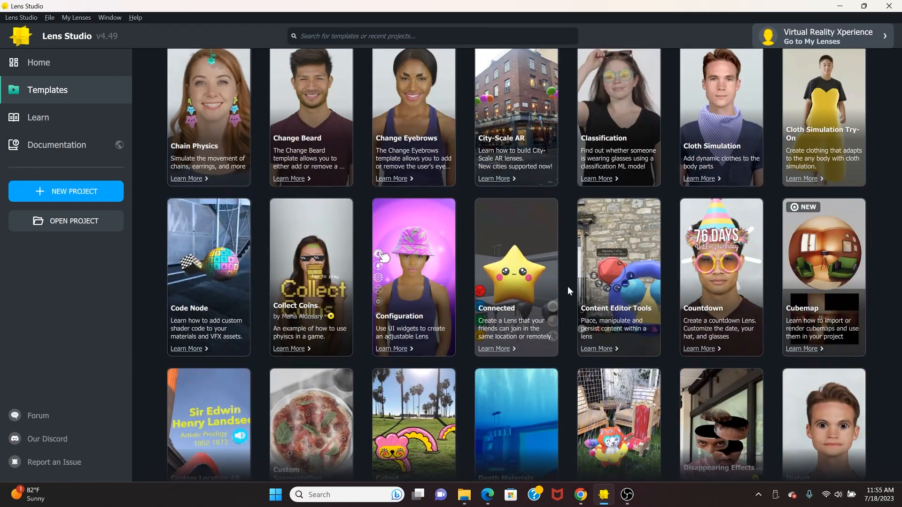
scroll(568, 286, "up", 15)
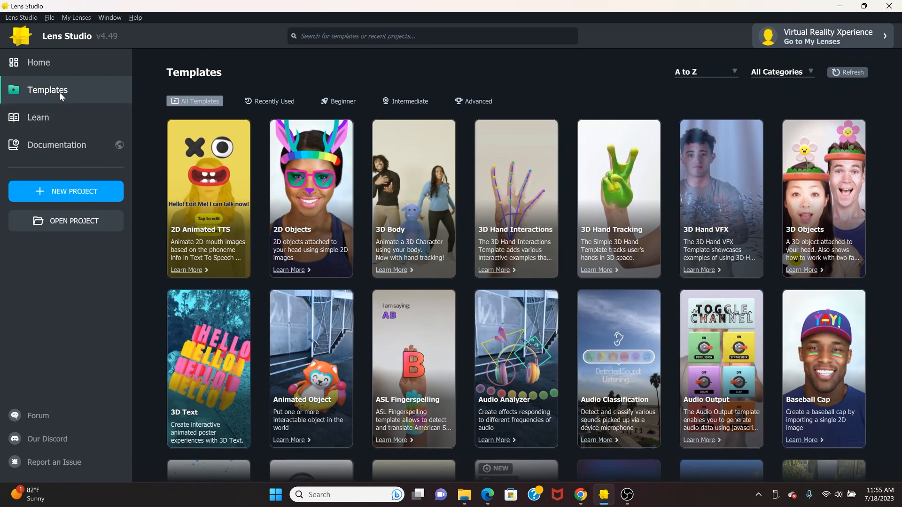
- Open the Learn section and look through the available video and text guides
left_click(63, 118)
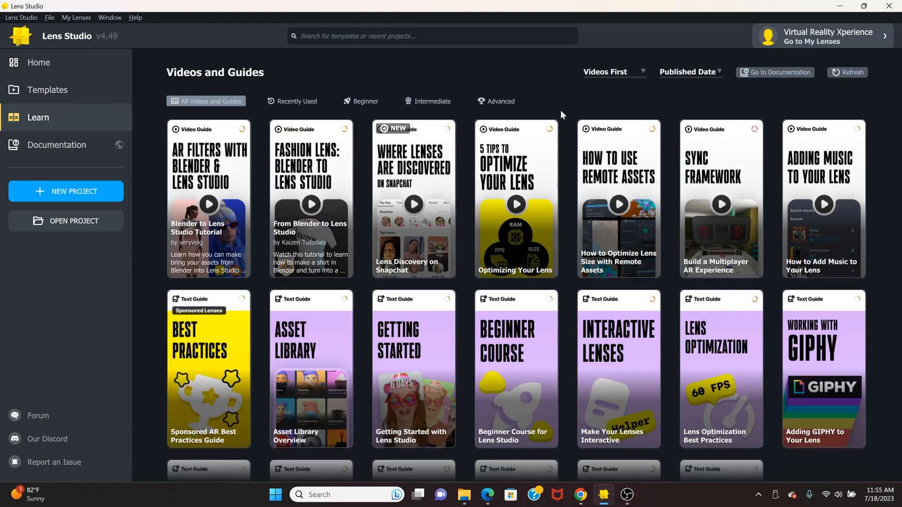
scroll(560, 110, "down", 3)
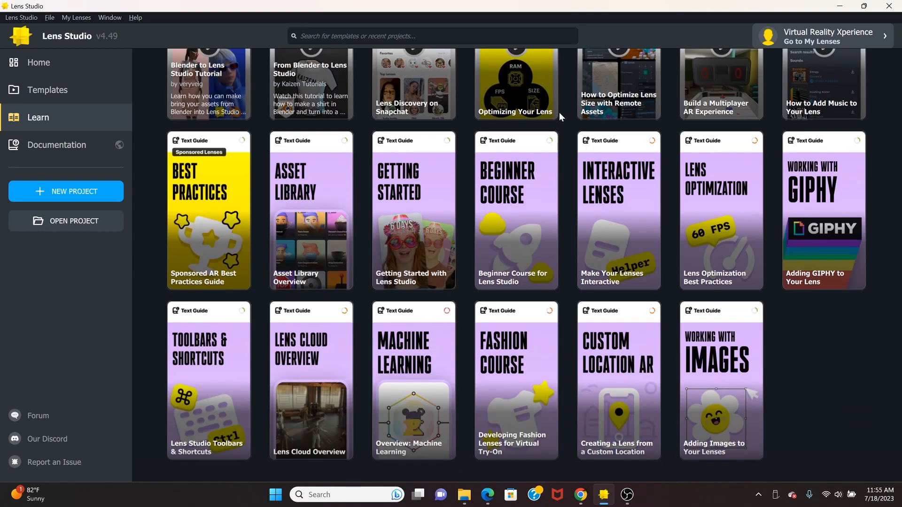
scroll(559, 112, "down", 1)
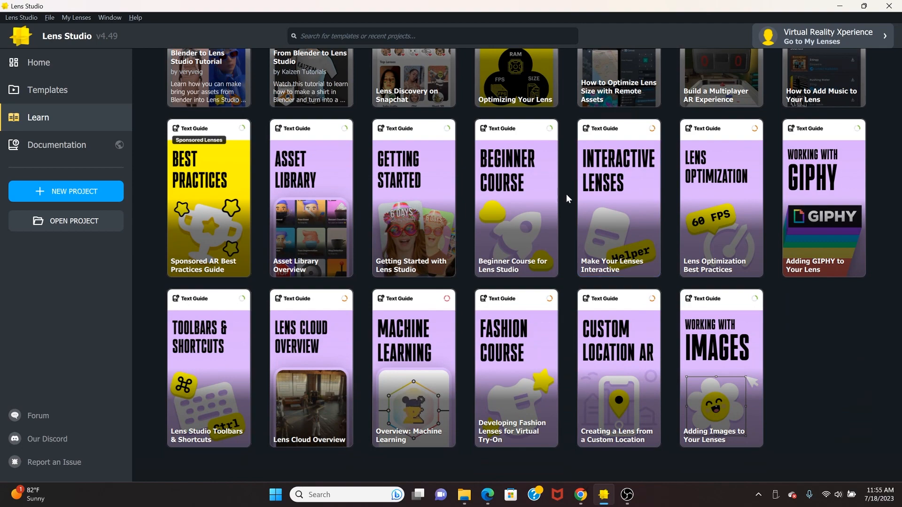
scroll(566, 193, "up", 4)
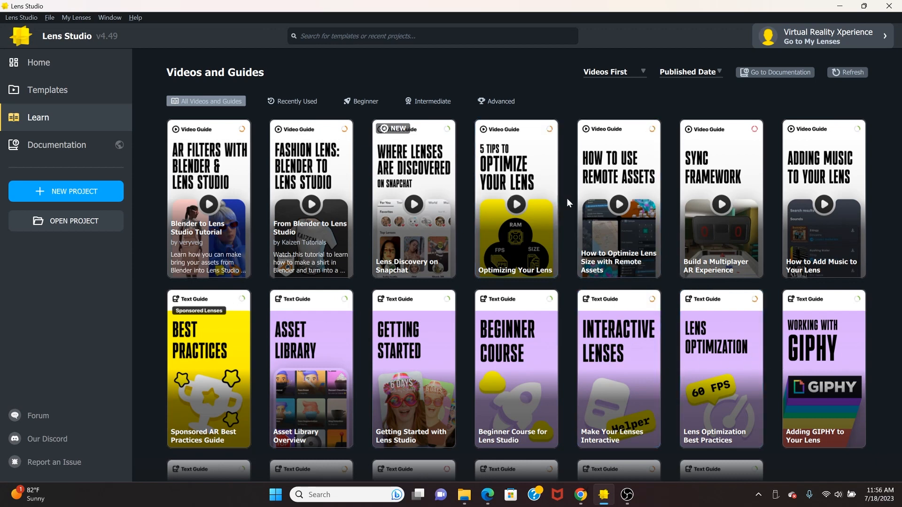
scroll(568, 198, "down", 1)
scroll(135, 169, "up", 1)
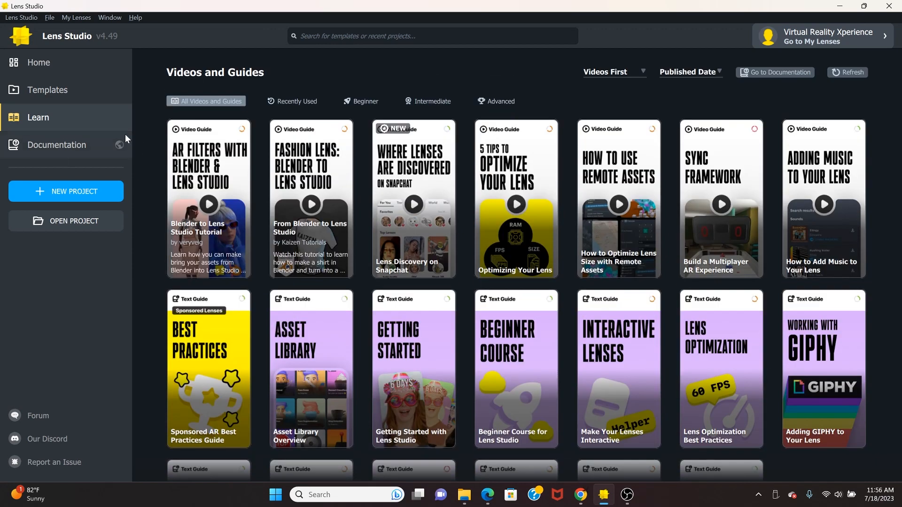
- Open the online documentation, expand the Lens Features guides and read through the Getting Started page
left_click(47, 145)
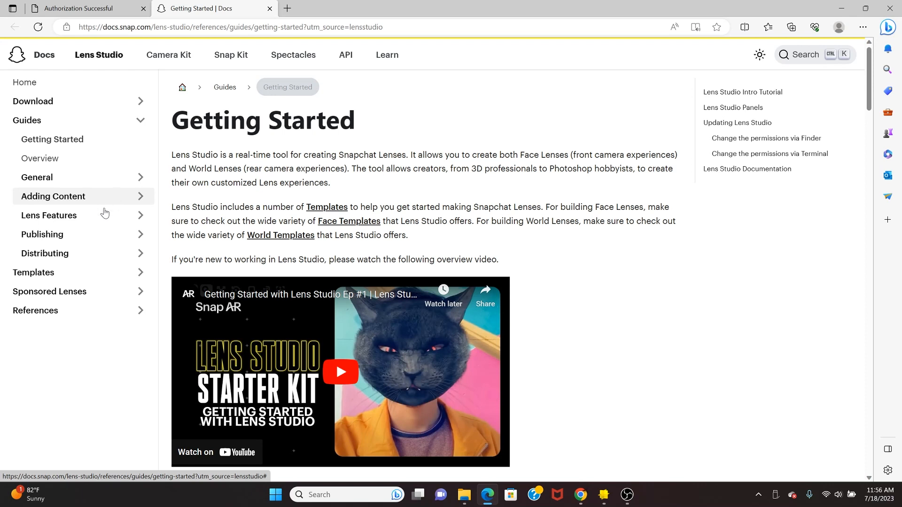
left_click(105, 218)
scroll(102, 235, "down", 3)
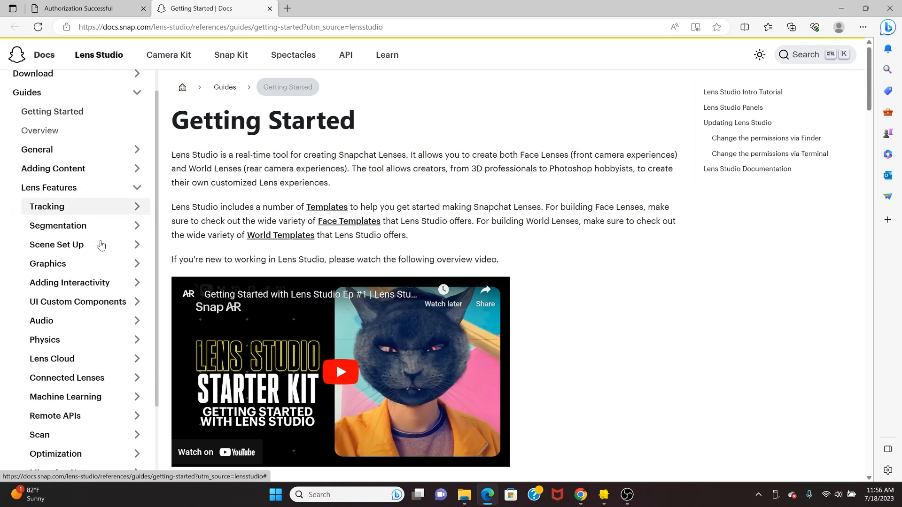
scroll(94, 355, "down", 5)
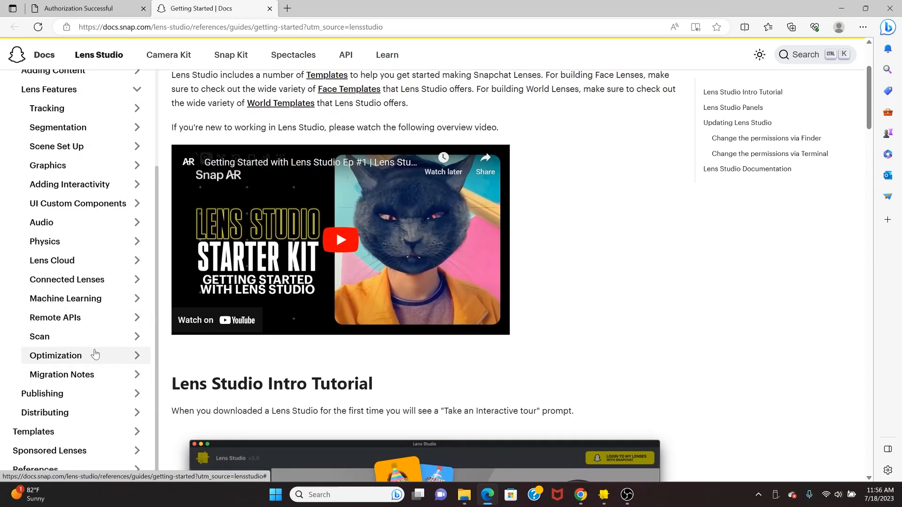
scroll(156, 314, "down", 15)
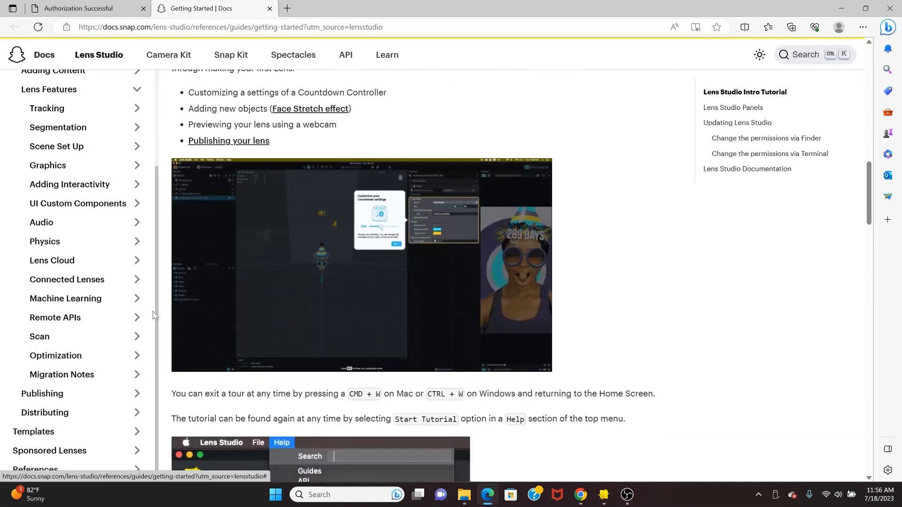
scroll(156, 314, "down", 2)
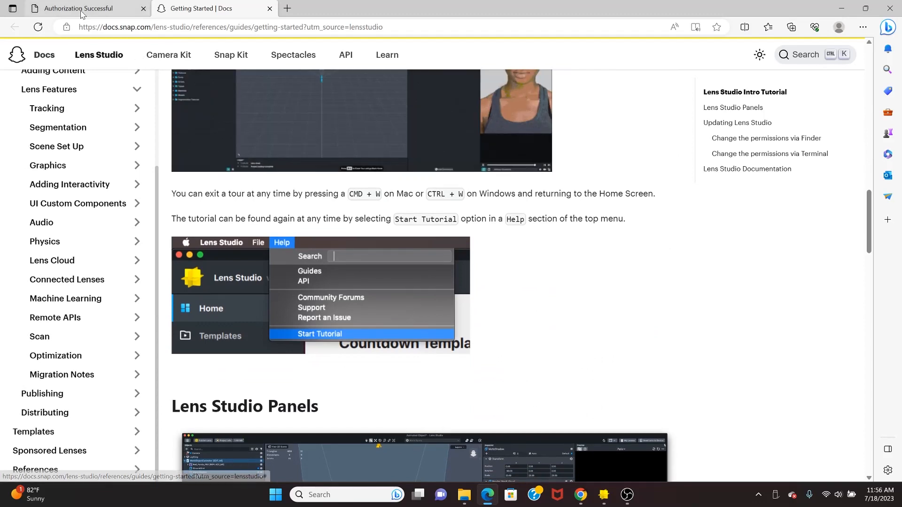
- Switch back to Lens Studio and create a new project from the home page
mouse_move(603, 494)
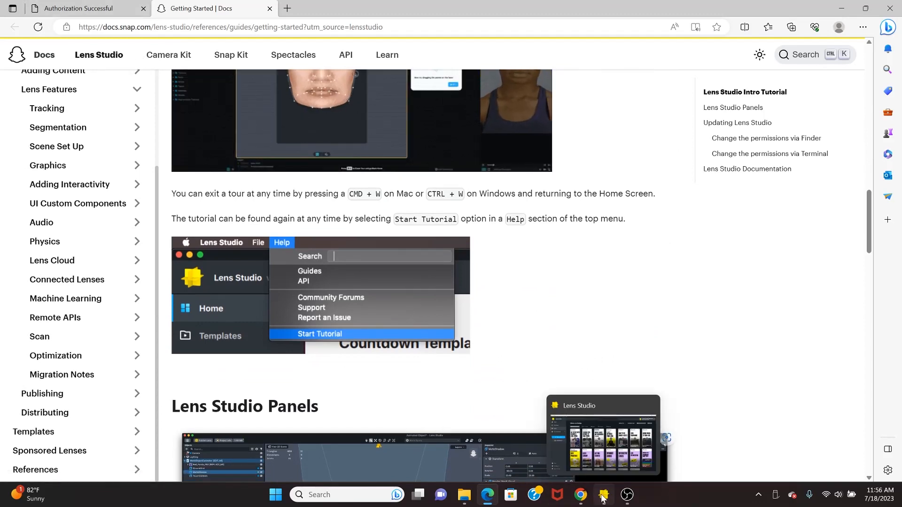
left_click(607, 442)
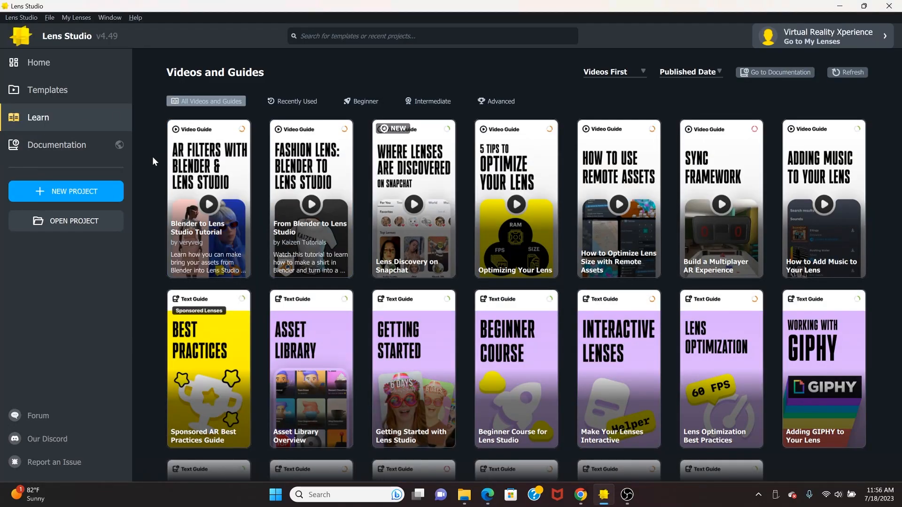
left_click(40, 63)
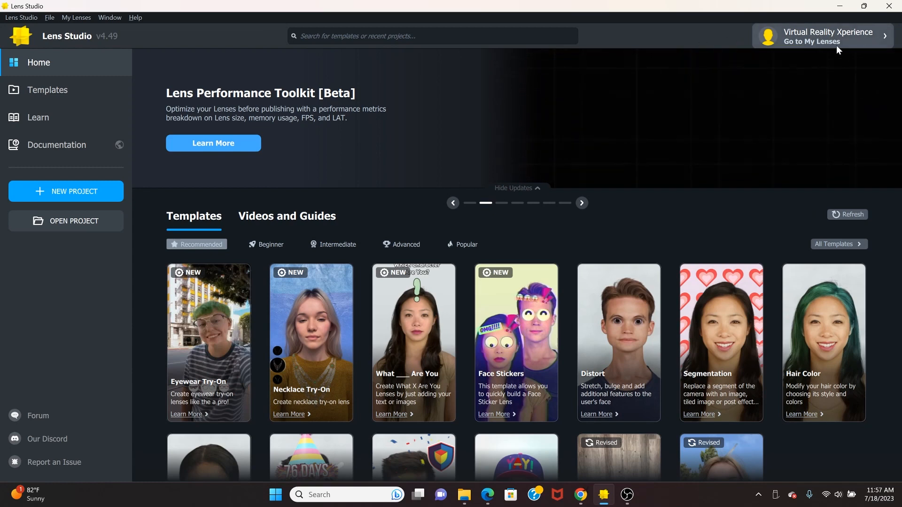
left_click(859, 41)
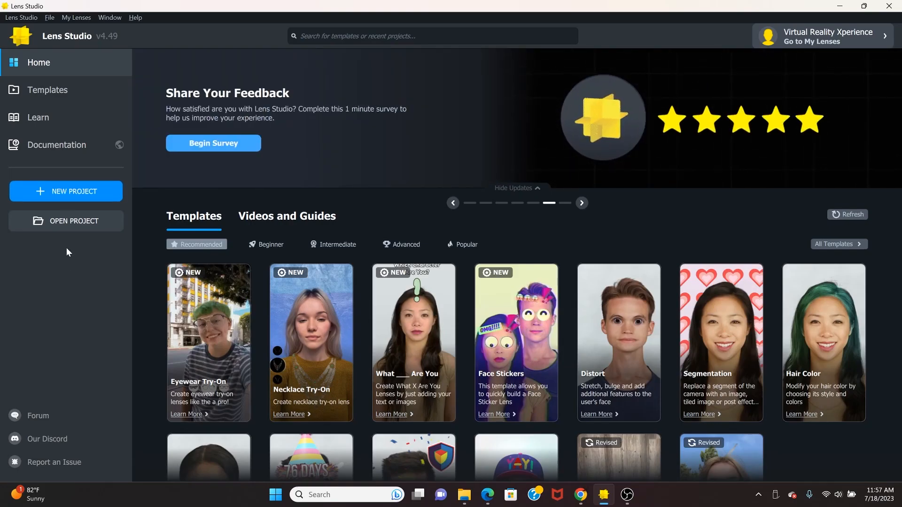
left_click(45, 193)
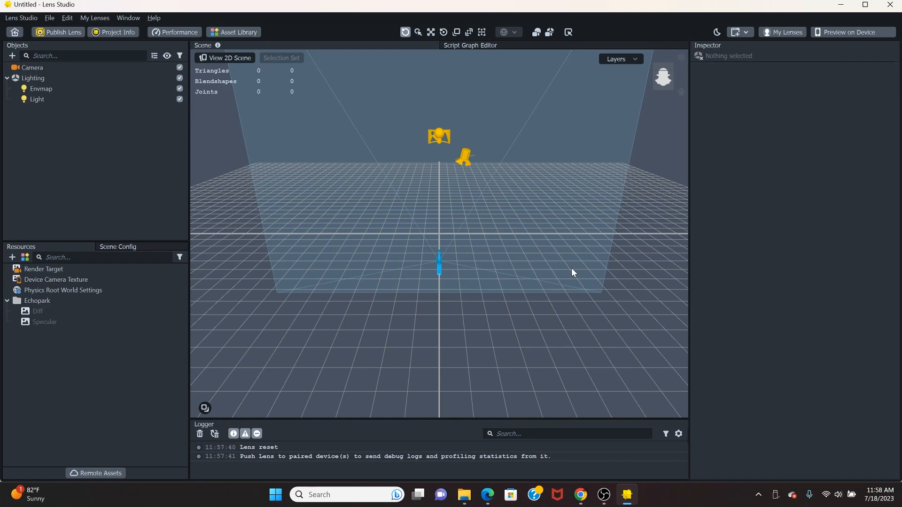
- Examine the new project's 3D scene, including its grid, camera and lights, from different angles and distances
left_click_drag(572, 268, 421, 250, "alt")
scroll(452, 245, "down", 3)
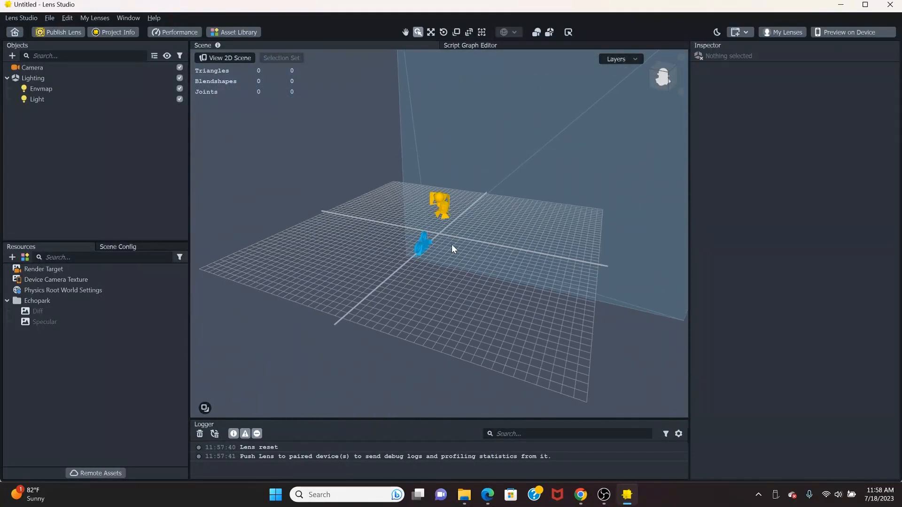
scroll(452, 245, "up", 3)
scroll(452, 244, "up", 3)
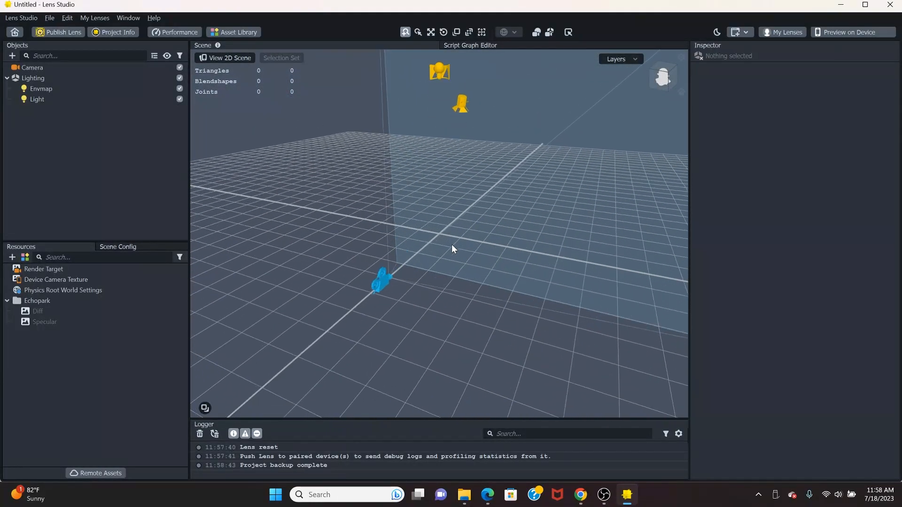
mouse_move(452, 245)
left_mouse_down()
mouse_move(503, 259)
mouse_move(439, 242)
left_mouse_up()
middle_click_drag(438, 237, 447, 167)
scroll(428, 221, "up", 3)
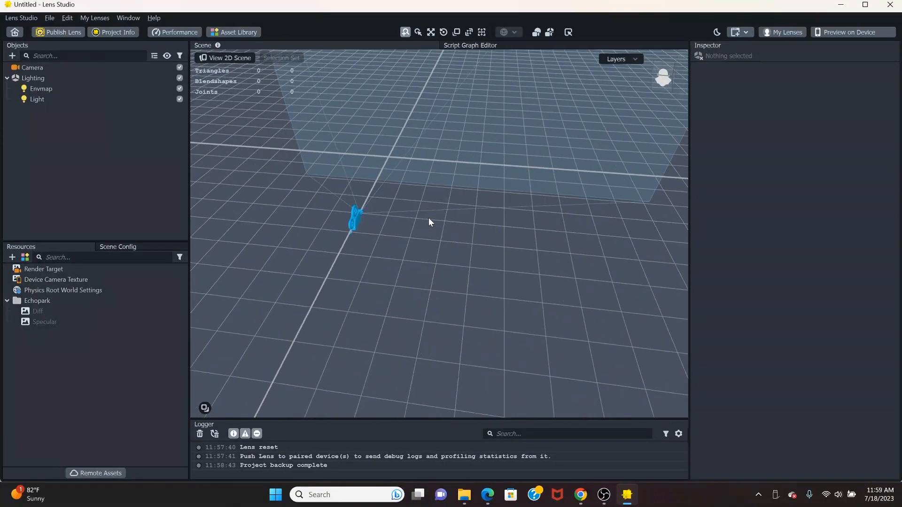
scroll(429, 218, "down", 5)
scroll(429, 218, "up", 3)
middle_click_drag(422, 235, 445, 239)
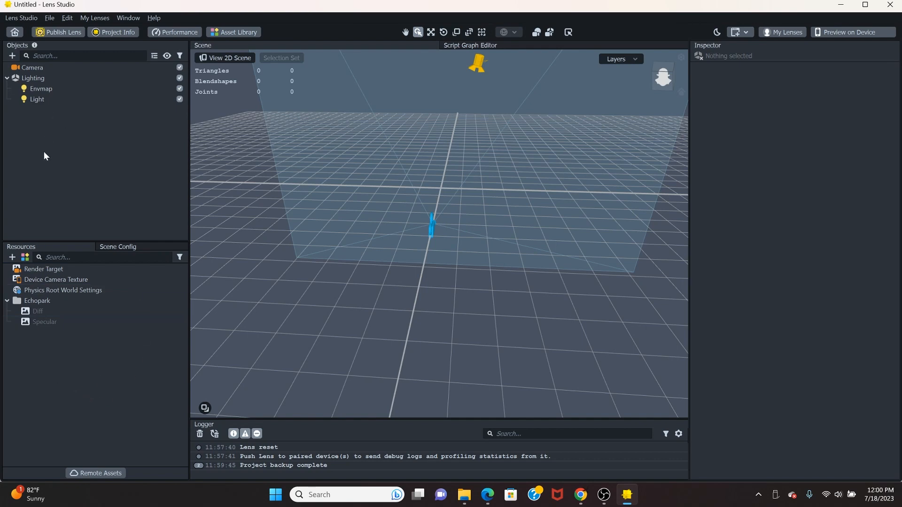
- Select the Camera object to view its transform and camera settings
left_click(43, 69)
right_click_drag(309, 206, 430, 250)
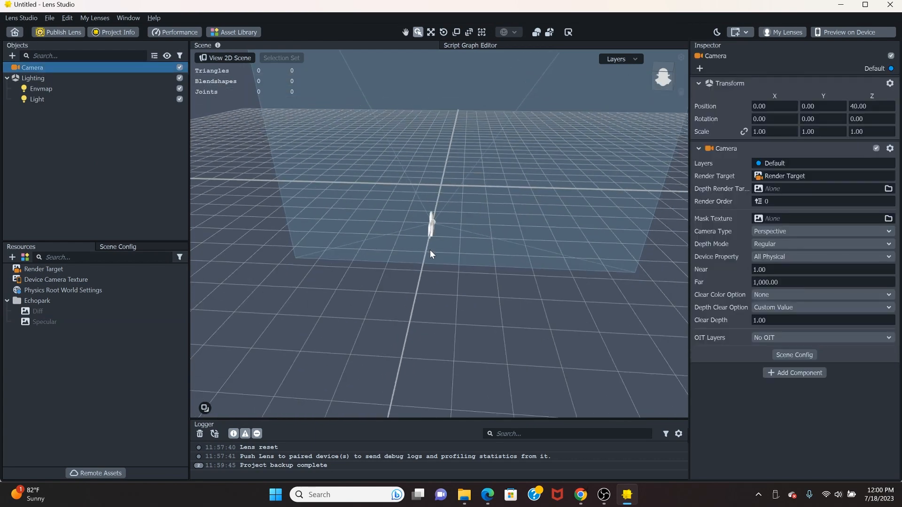
- Examine the resource types that can be added to the project, from general, texture and mesh through material, marker, networking and physics
left_click(12, 257)
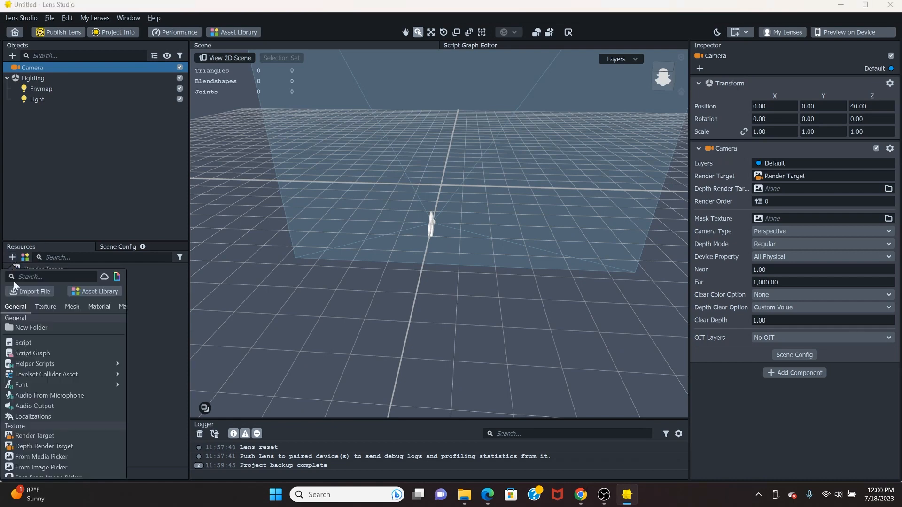
scroll(66, 359, "down", 4)
scroll(54, 376, "up", 1)
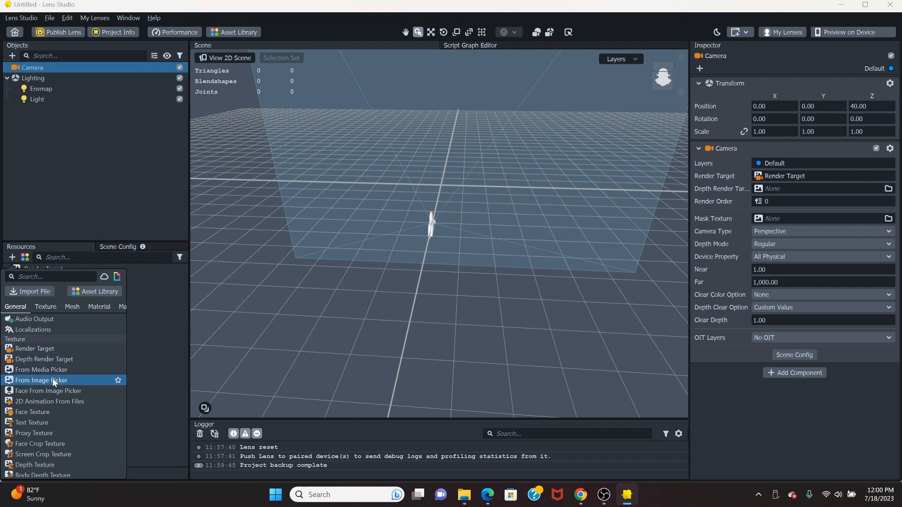
scroll(52, 379, "down", 1)
scroll(51, 376, "down", 2)
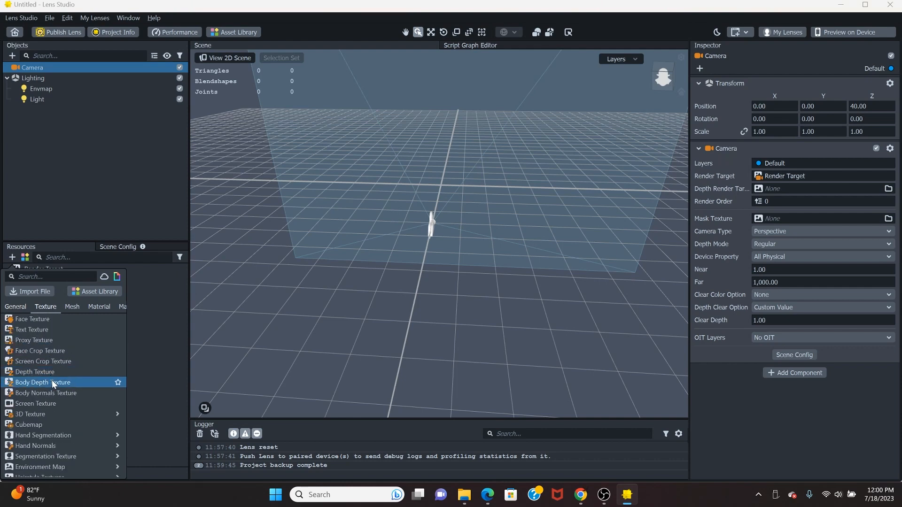
mouse_move(58, 416)
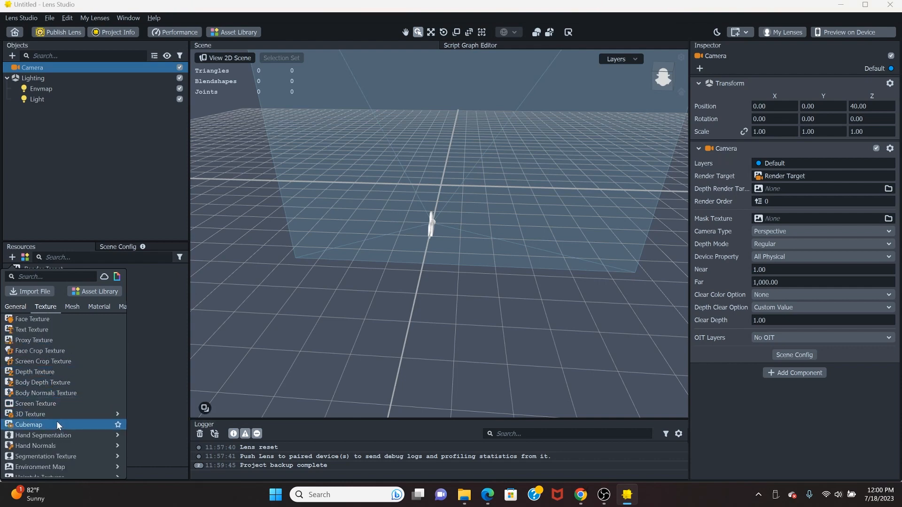
scroll(71, 362, "down", 2)
scroll(72, 359, "down", 2)
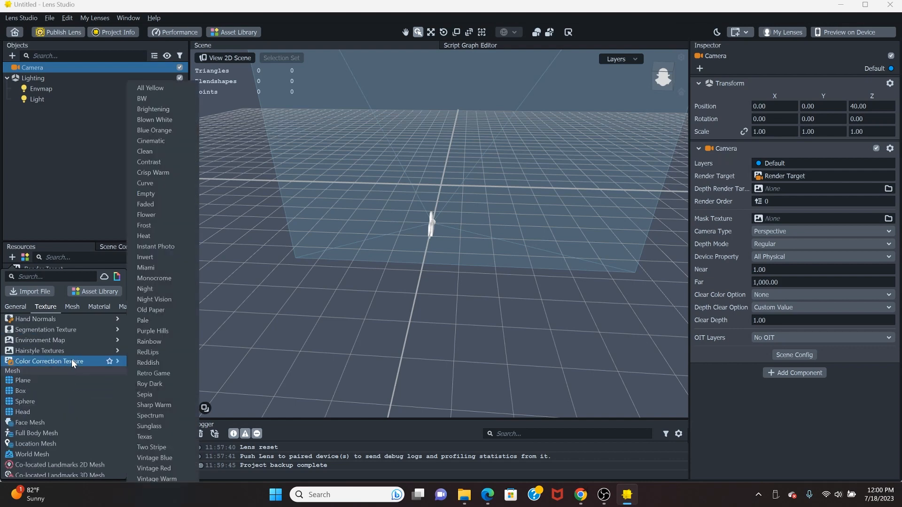
scroll(72, 359, "down", 1)
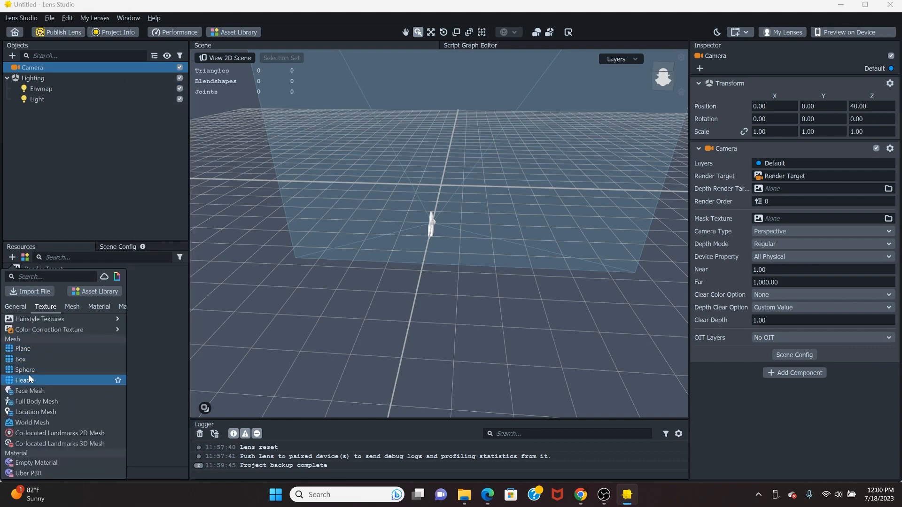
scroll(60, 370, "down", 6)
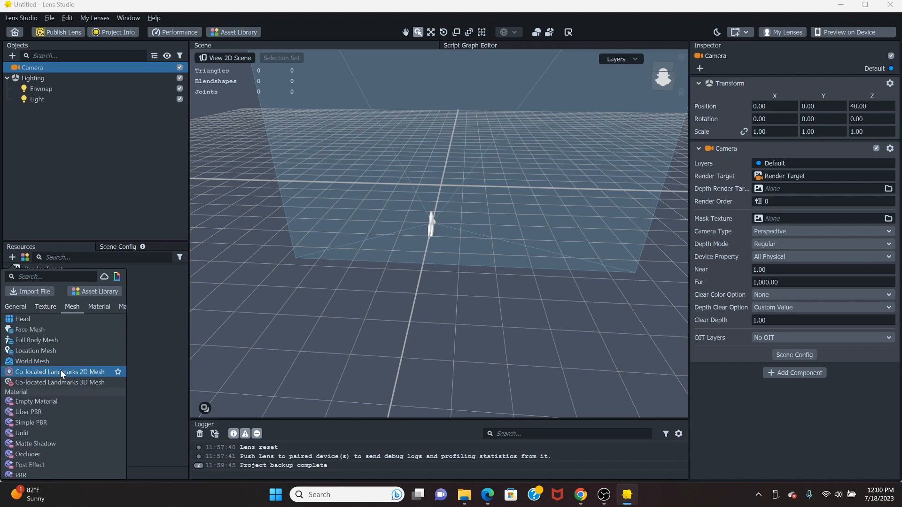
scroll(60, 370, "up", 4)
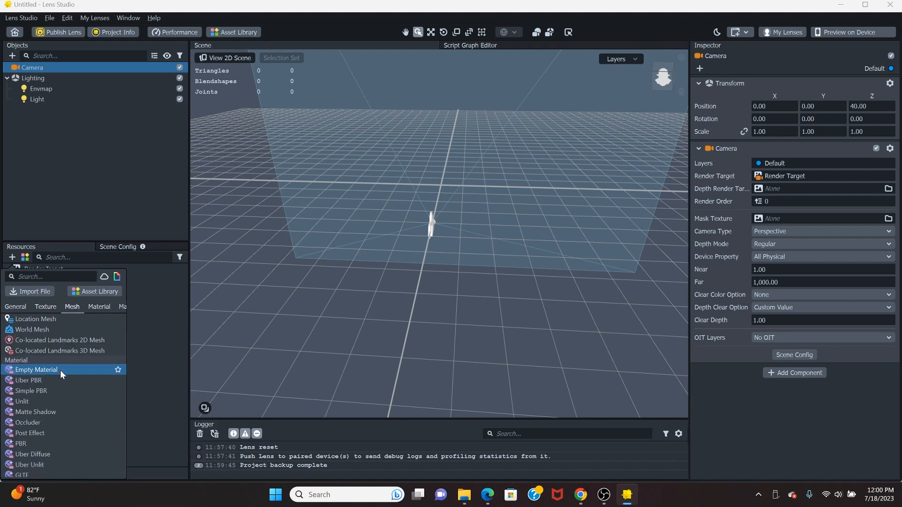
scroll(52, 396, "down", 4)
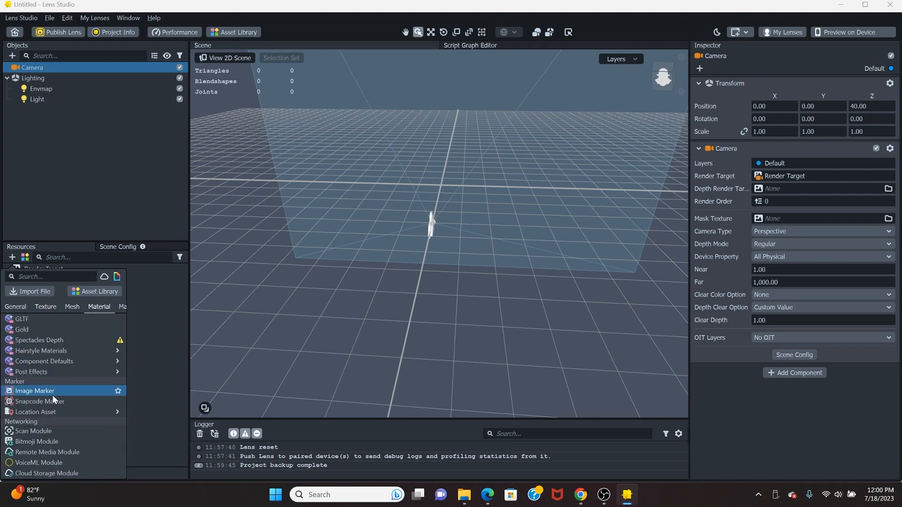
scroll(57, 324, "down", 4)
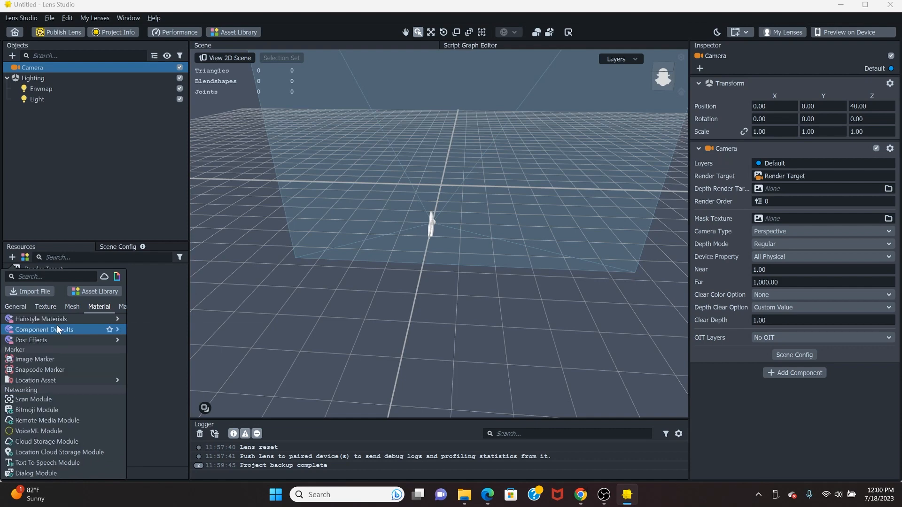
scroll(56, 390, "down", 2)
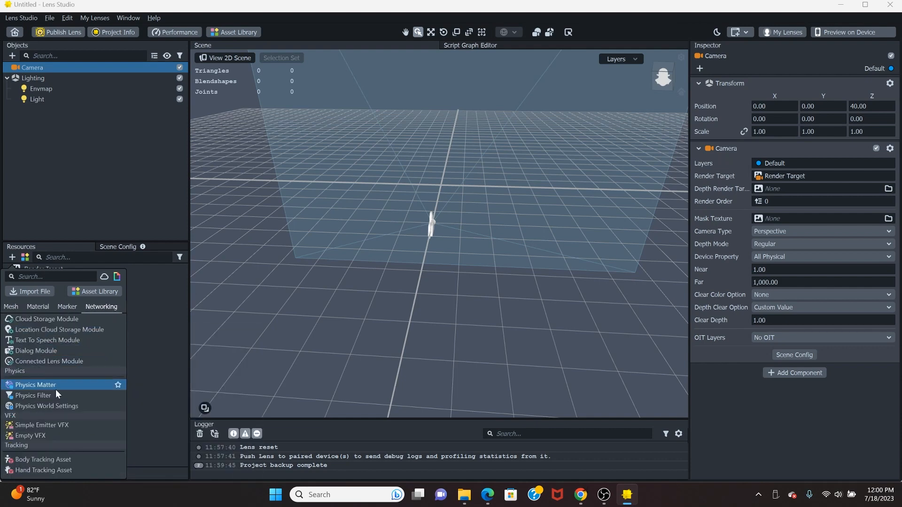
scroll(55, 393, "up", 10)
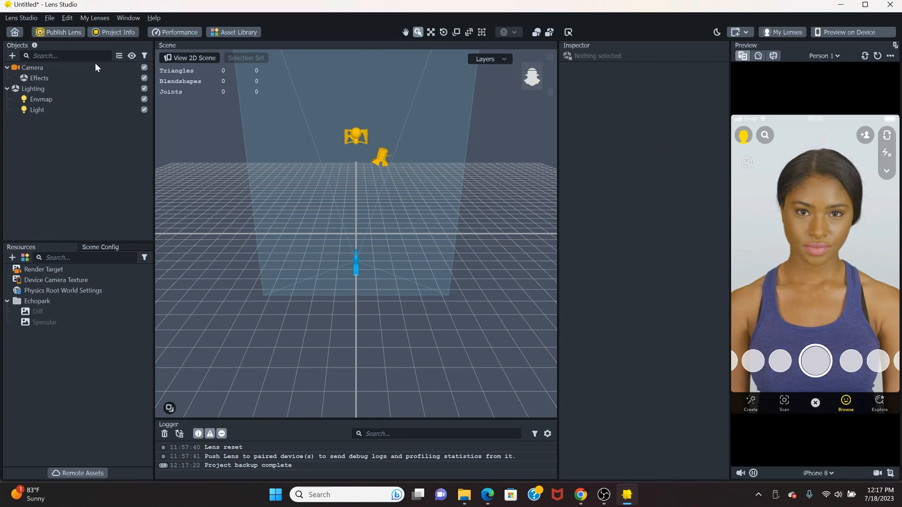
- Add a Screen Image object to the scene
left_click(13, 57)
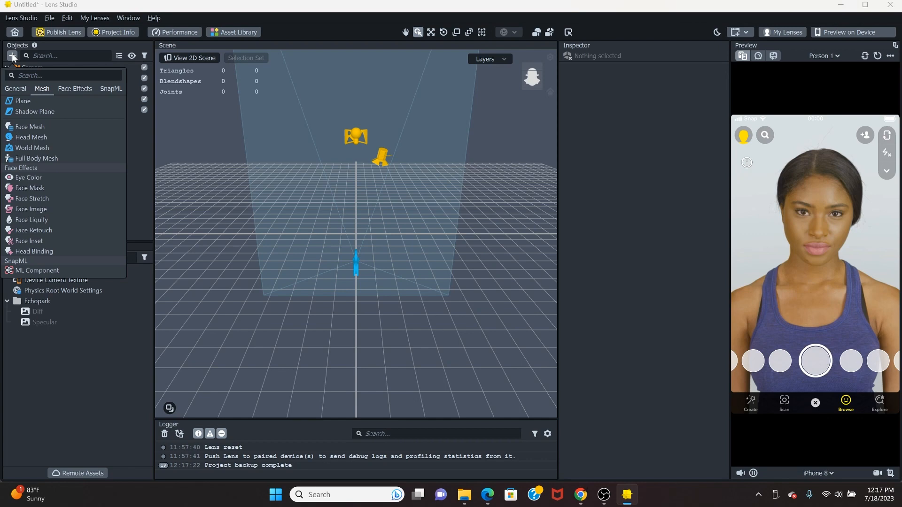
scroll(47, 163, "up", 5)
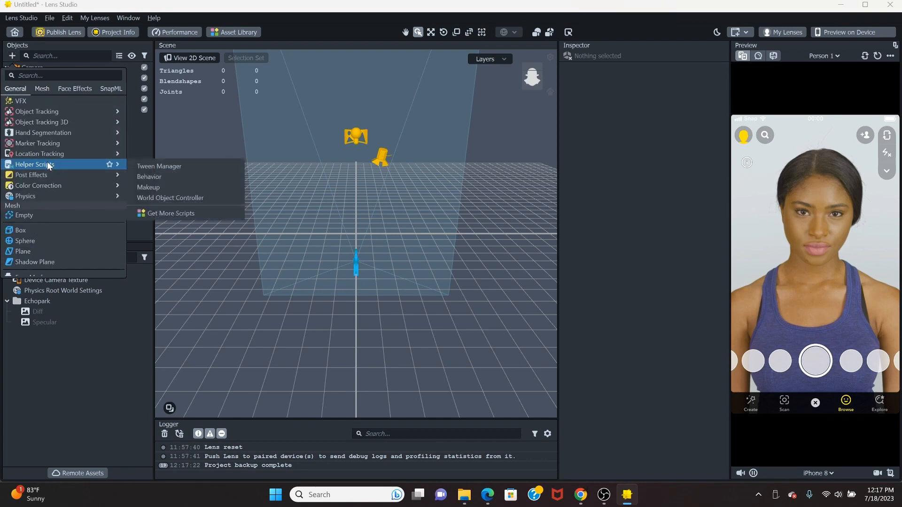
scroll(47, 164, "up", 5)
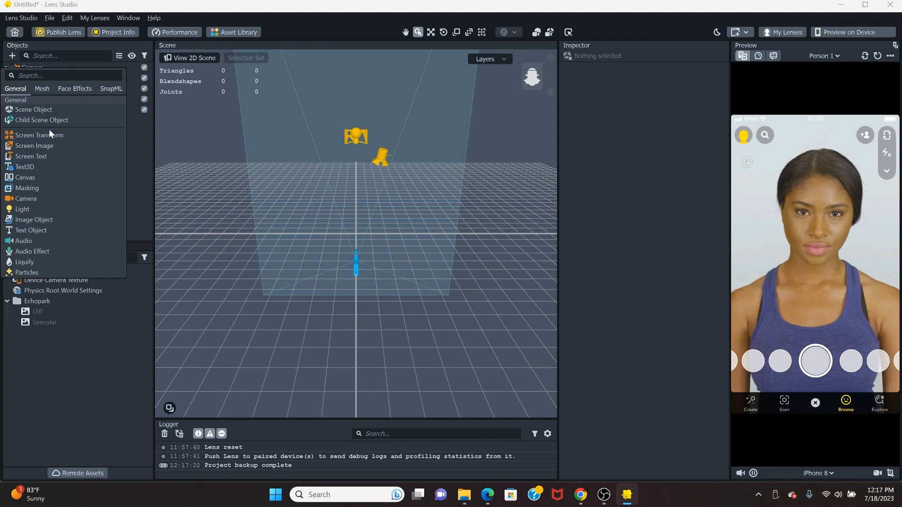
left_click(60, 146)
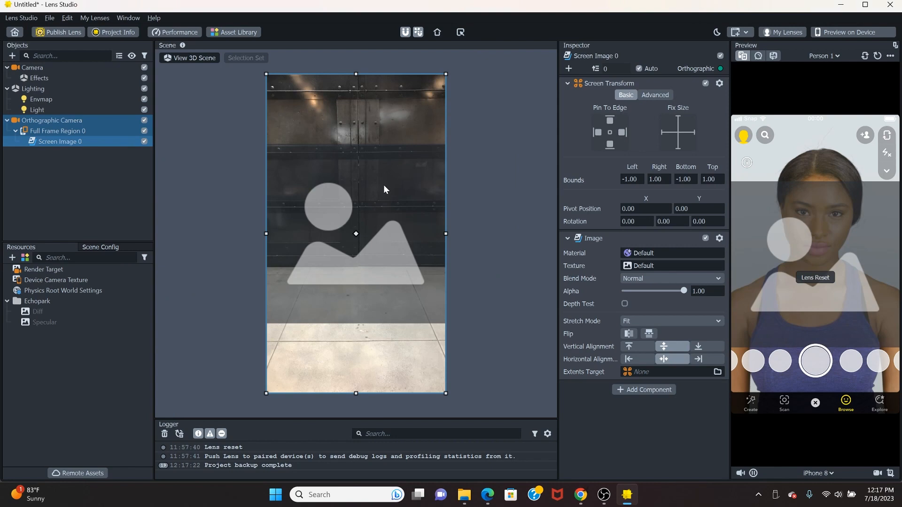
- Inspect the screen image placeholder in the 2D scene view and compare it with the 3D scene view
scroll(381, 199, "down", 3)
scroll(380, 199, "up", 3)
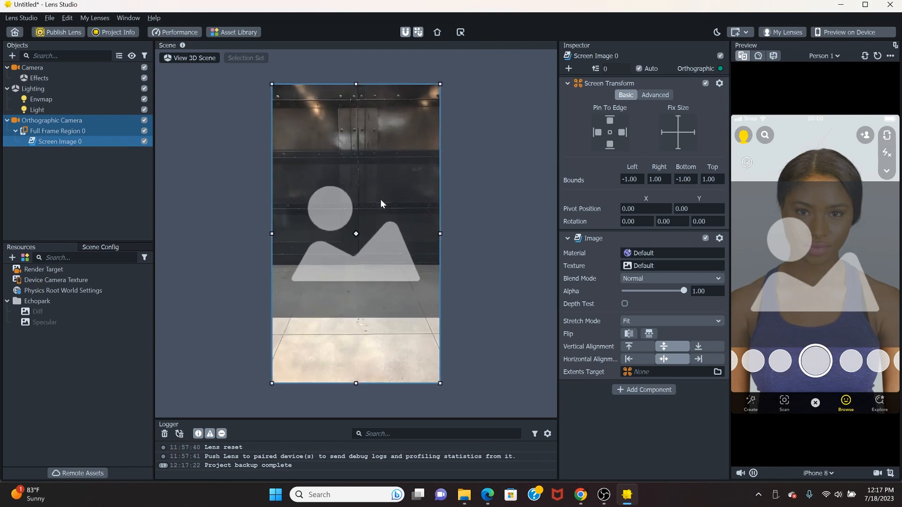
left_click(192, 58)
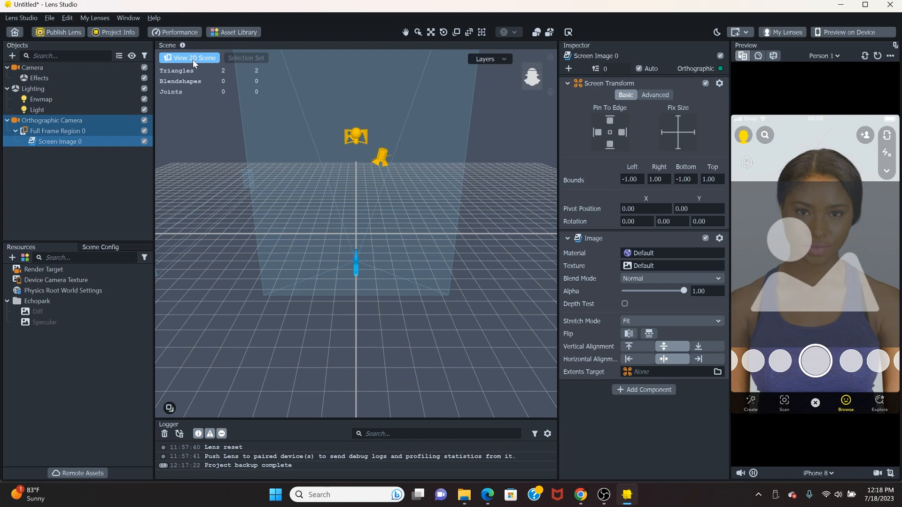
left_click(193, 58)
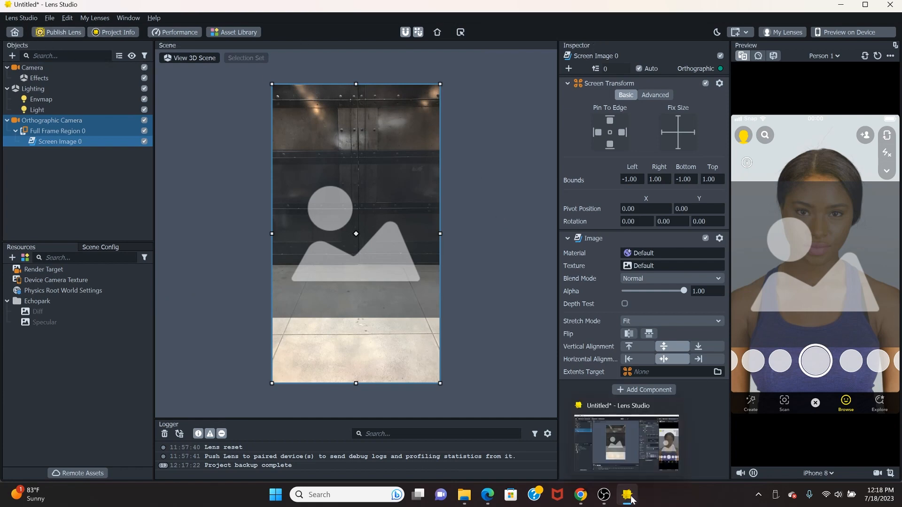
- Import the photo DSC09126 from the Downloads folder in File Explorer into the project's resources and return to Lens Studio
right_click(464, 499)
left_click(428, 191)
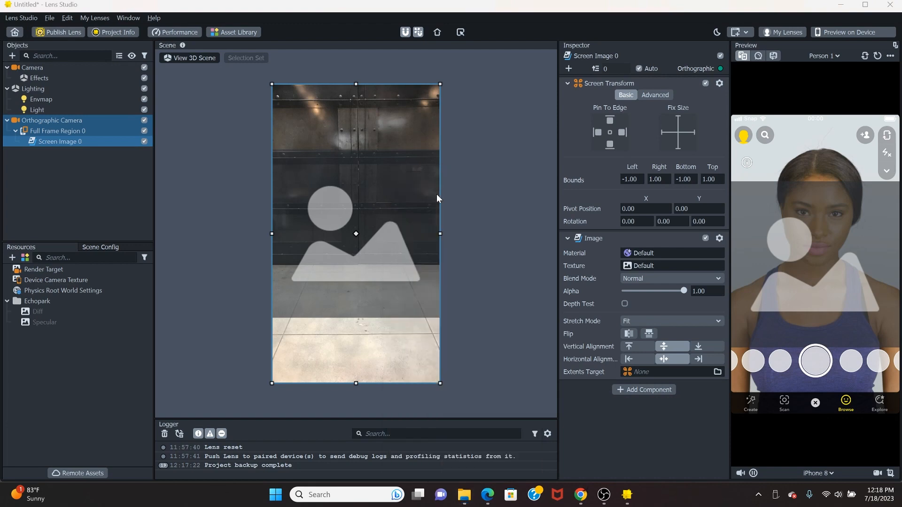
left_click(603, 425)
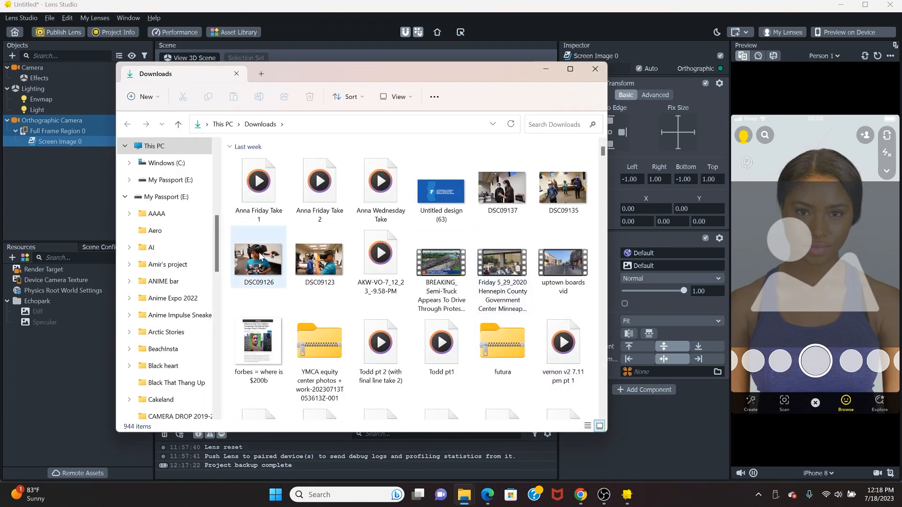
left_click_drag(258, 260, 41, 379)
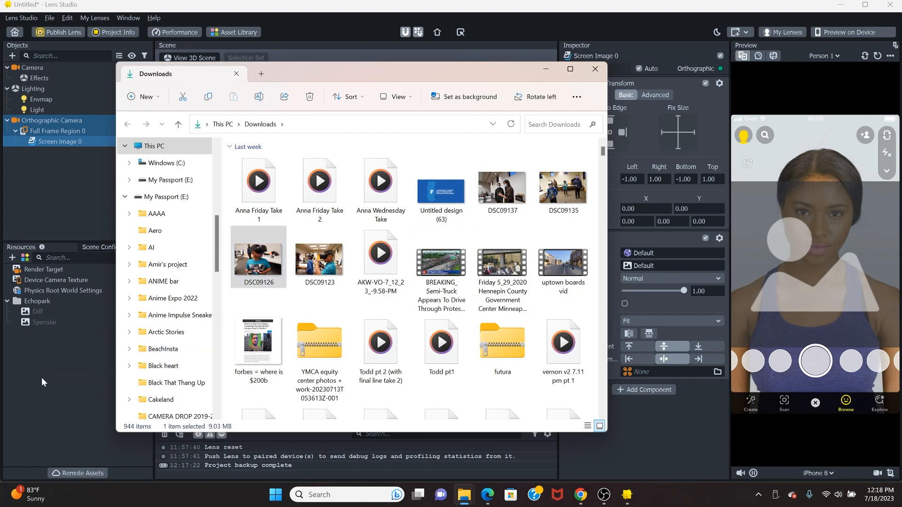
left_click(548, 69)
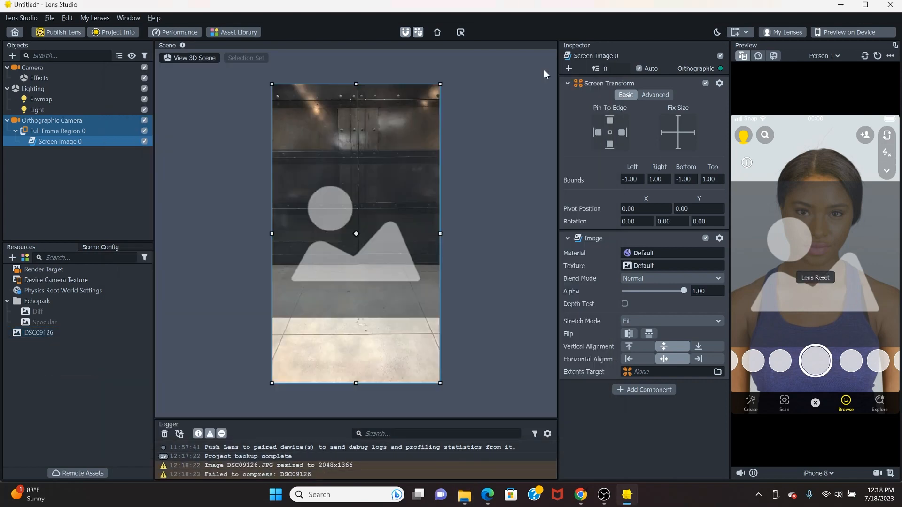
- Assign DSC09126 as the screen image's texture, then view the imported photo's texture properties without renaming it
left_click(42, 335)
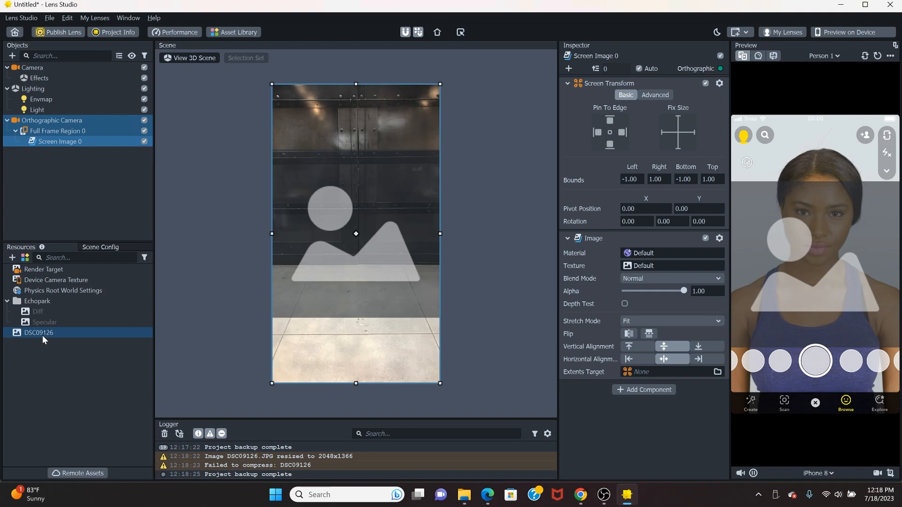
left_click_drag(42, 335, 639, 266)
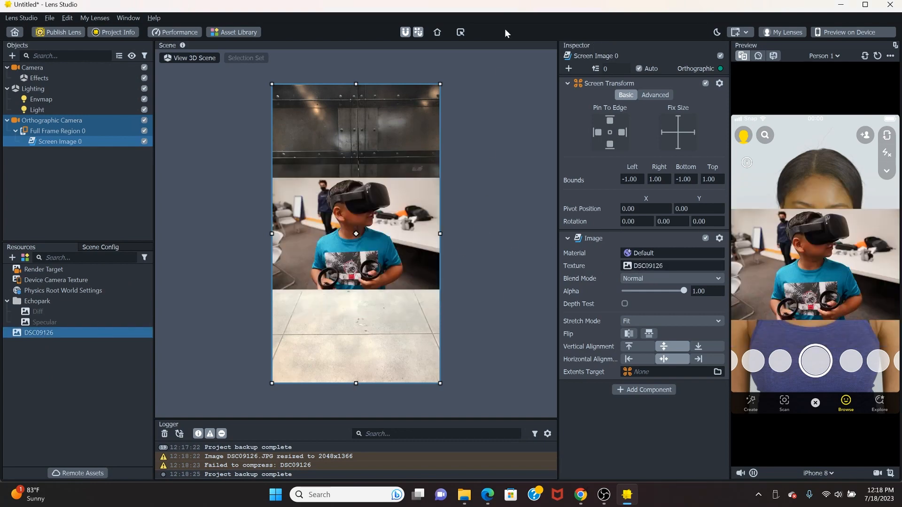
left_click(522, 207)
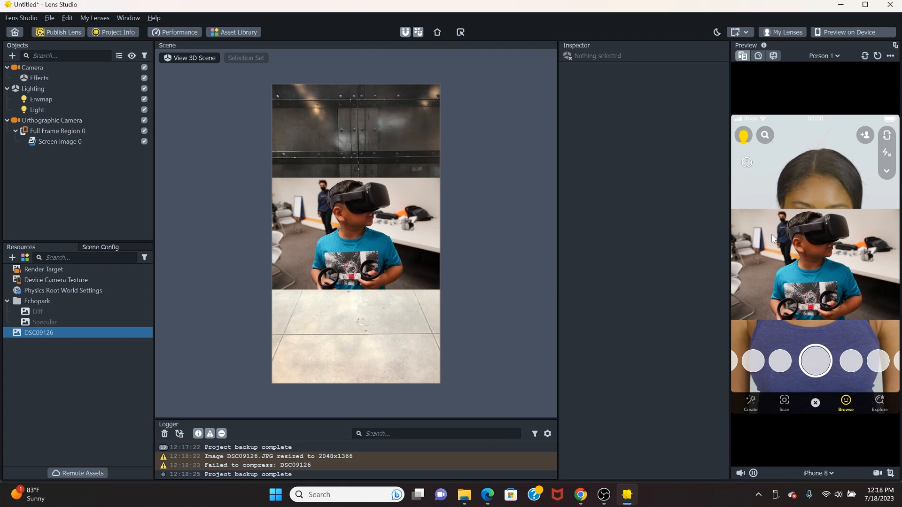
double_click(31, 334)
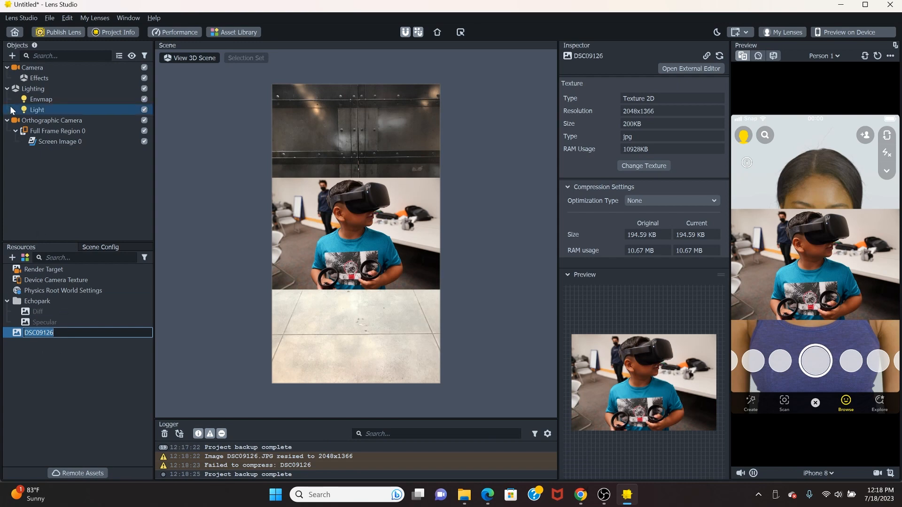
left_click(36, 361)
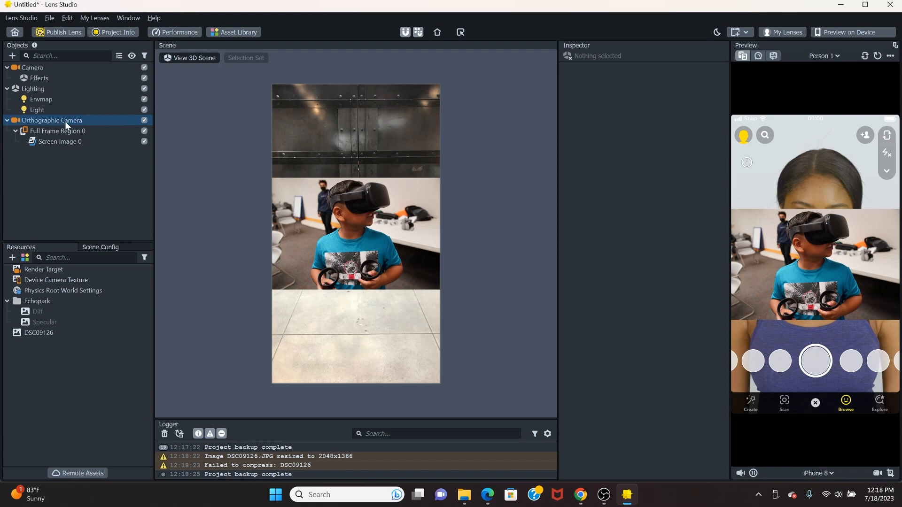
- Switch to the 3D scene view, orbit around to the screen image and select the Orthographic Camera to view its settings
left_click(201, 58)
scroll(337, 181, "down", 5)
scroll(329, 195, "up", 6)
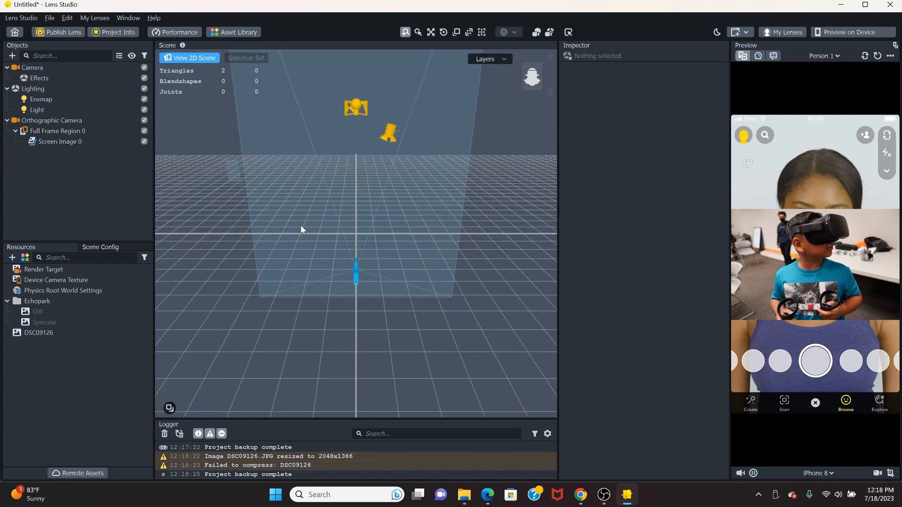
scroll(282, 225, "down", 1)
middle_click_drag(212, 231, 316, 224)
right_click_drag(316, 228, 330, 261)
left_click(62, 118)
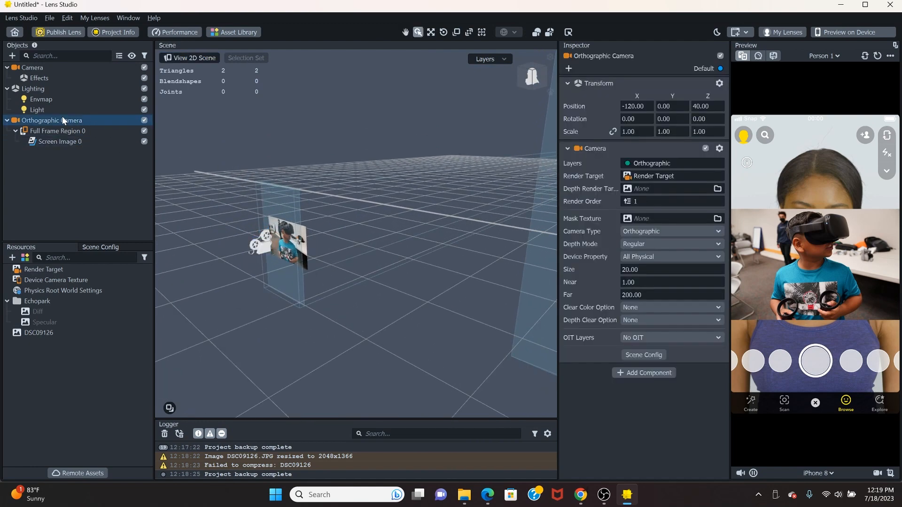
- Compare the positions and settings of the perspective Camera and the Orthographic Camera, including the objects nested under each
double_click(43, 67)
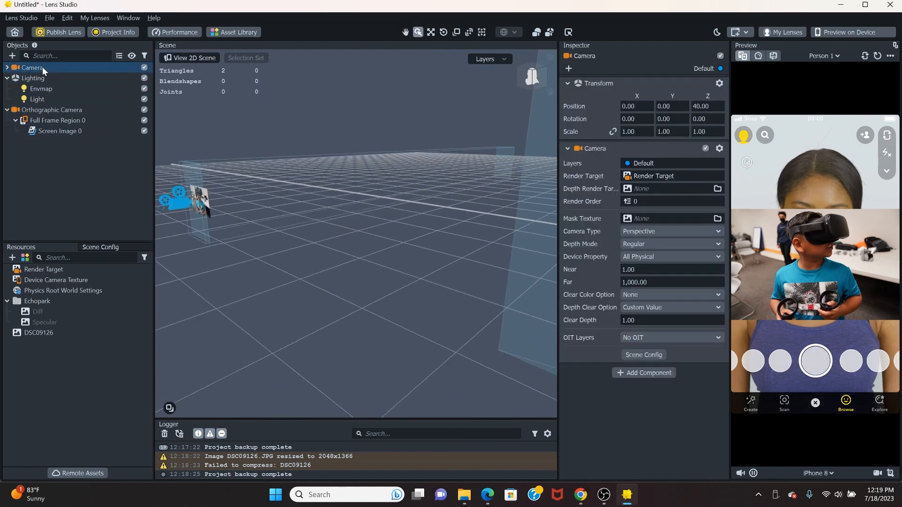
double_click(44, 109)
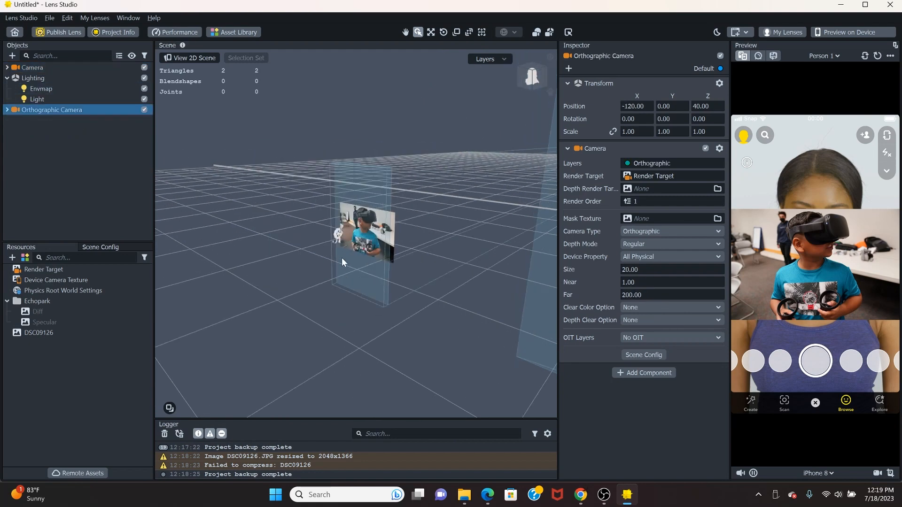
scroll(376, 230, "up", 2)
scroll(376, 230, "down", 5)
scroll(375, 230, "down", 3)
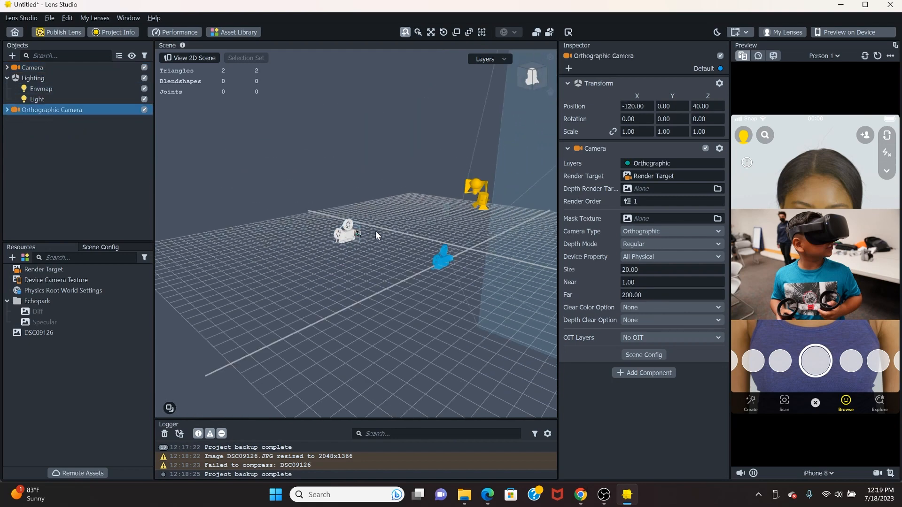
double_click(40, 66)
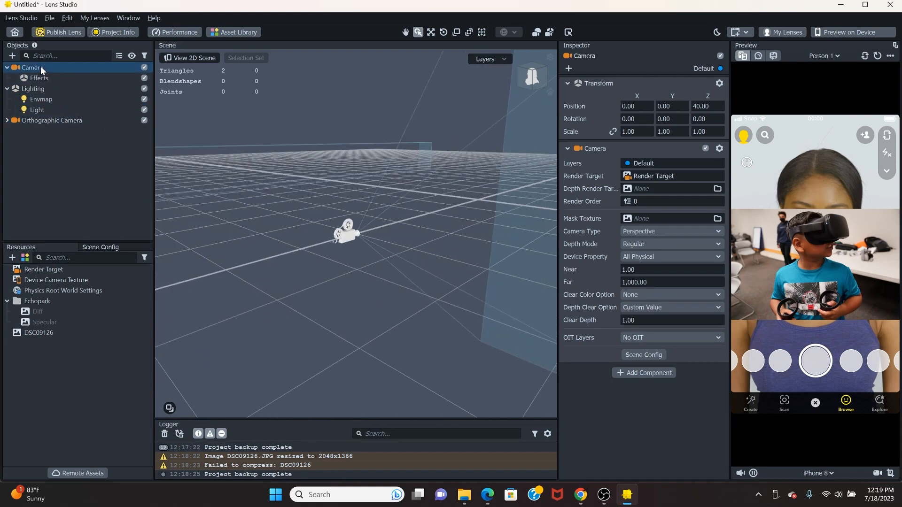
double_click(31, 122)
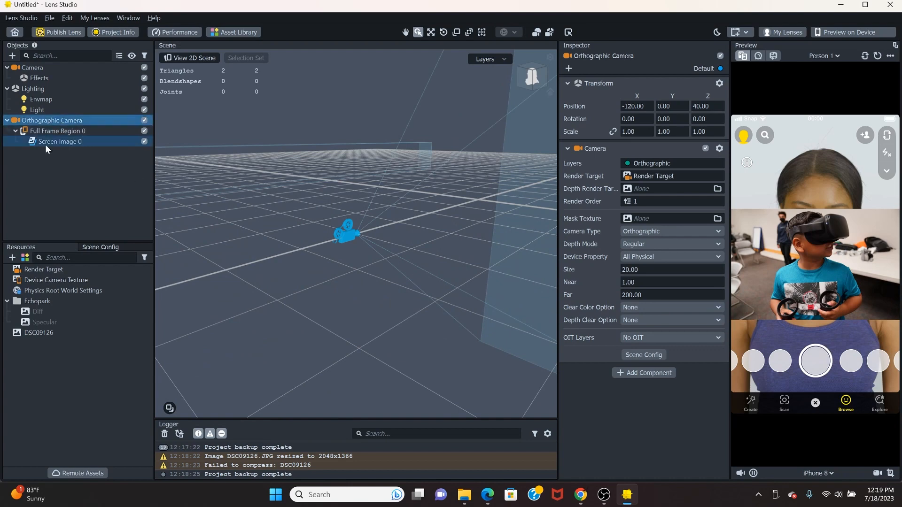
- Disable the Orthographic Camera with its screen image, then focus the scene view on the perspective Camera
double_click(52, 120)
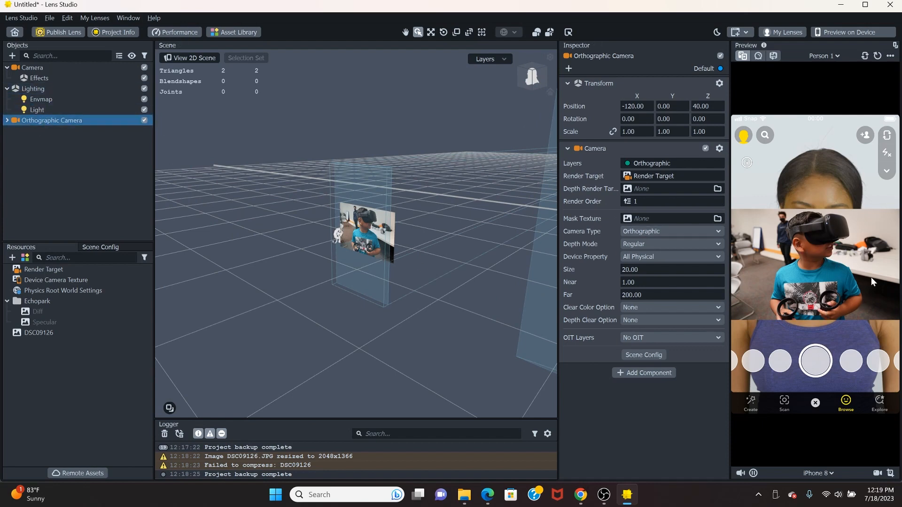
left_click(35, 66)
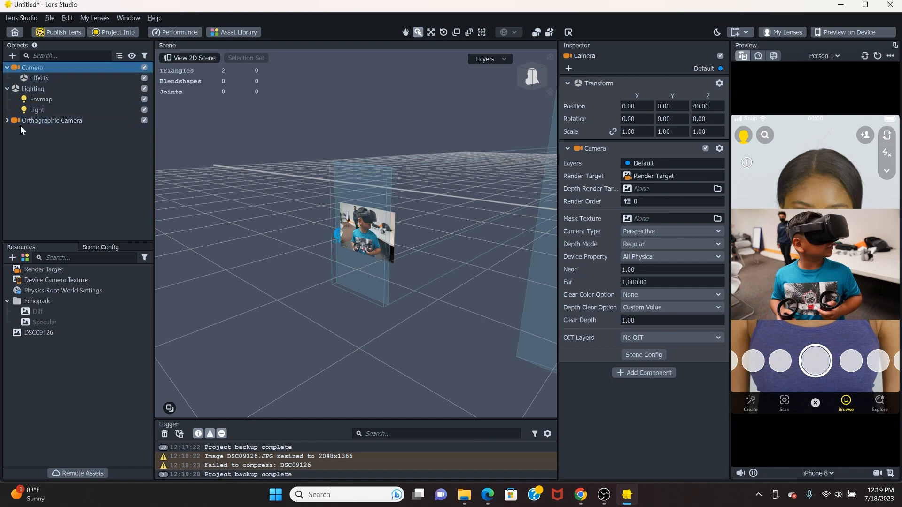
left_click(146, 120)
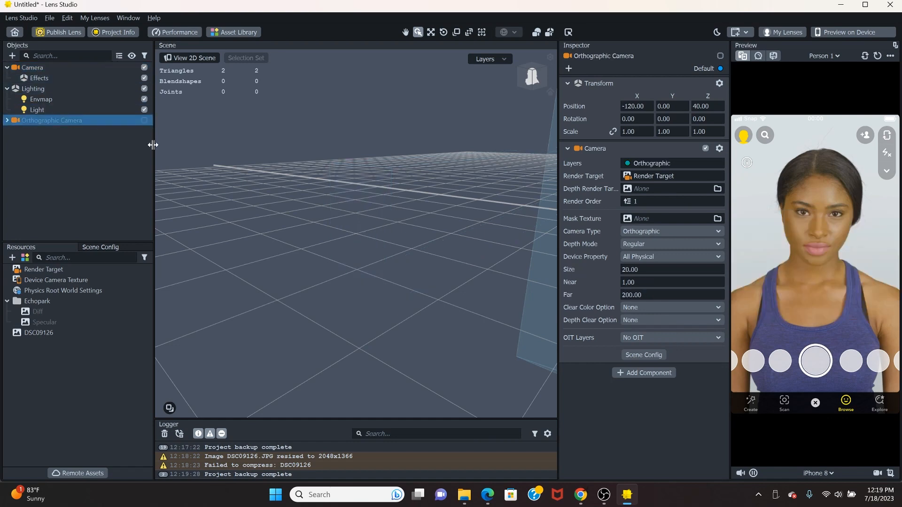
double_click(52, 69)
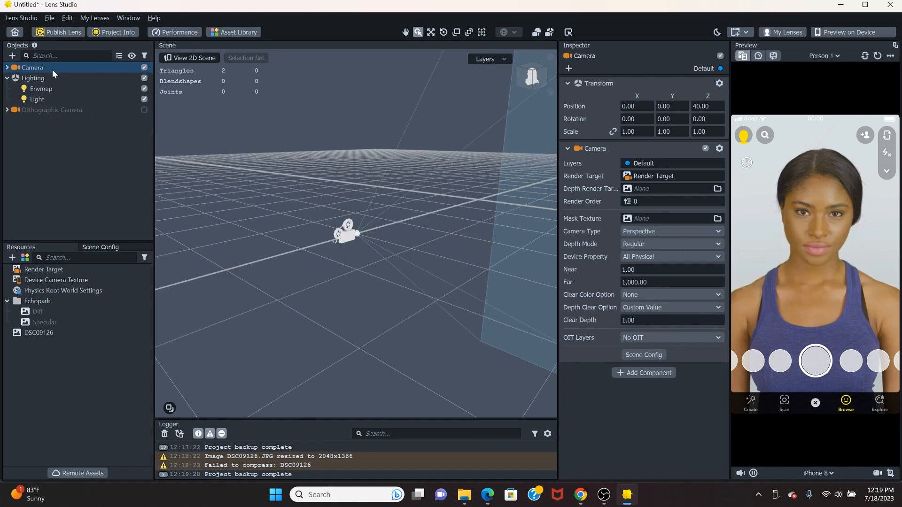
left_click_drag(176, 187, 256, 208, "alt")
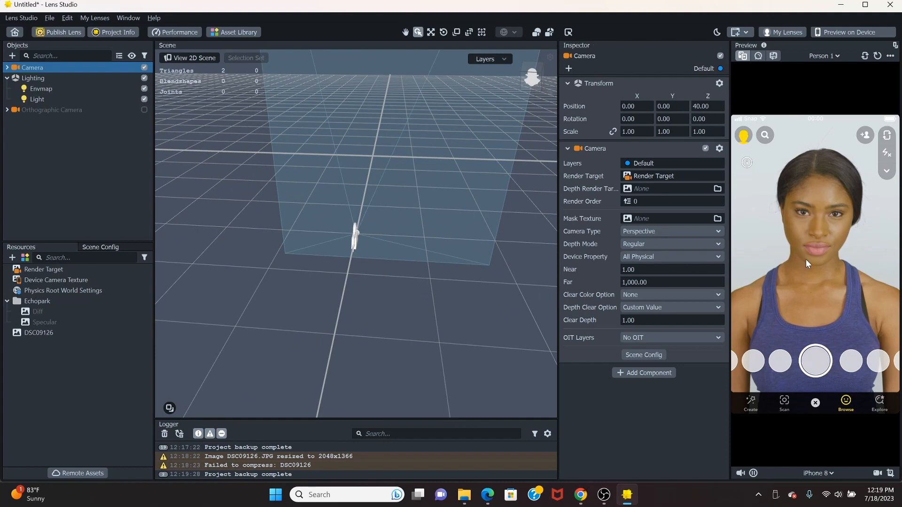
- Add a Face Mask effect to the perspective Camera
left_click(12, 56)
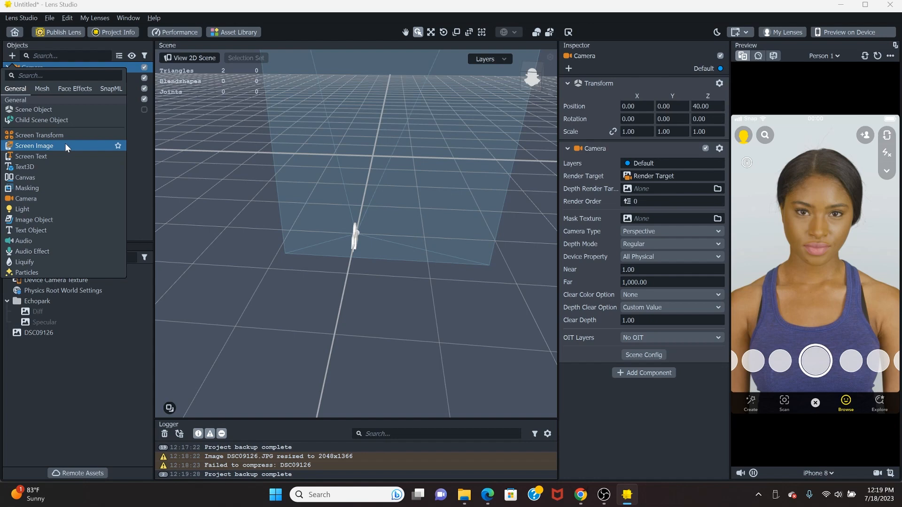
scroll(65, 143, "down", 10)
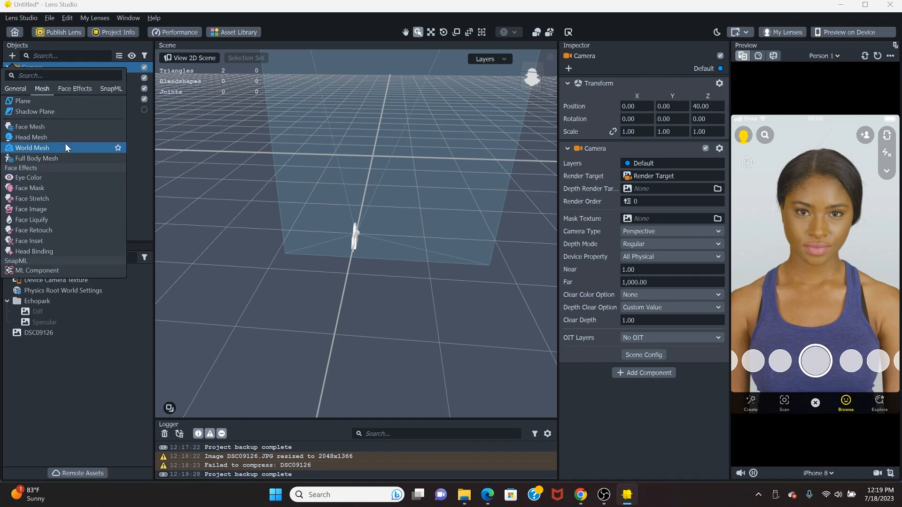
scroll(65, 143, "down", 3)
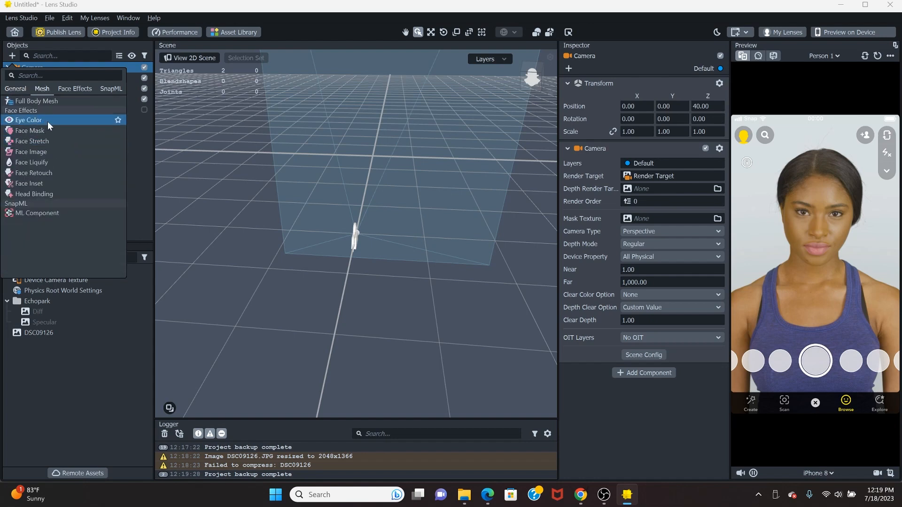
left_click(62, 133)
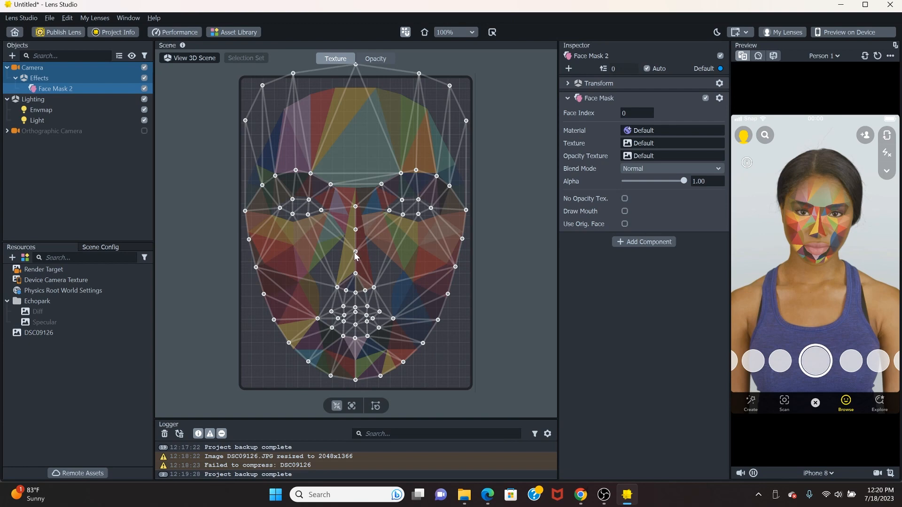
- Adjust the face mask's texture points on the nose, inner eye corners and lower lip, bringing the eye-corner points back close to the eyes
mouse_move(357, 254)
left_mouse_down()
mouse_move(366, 246)
mouse_move(310, 249)
mouse_move(322, 242)
mouse_move(355, 250)
left_mouse_up()
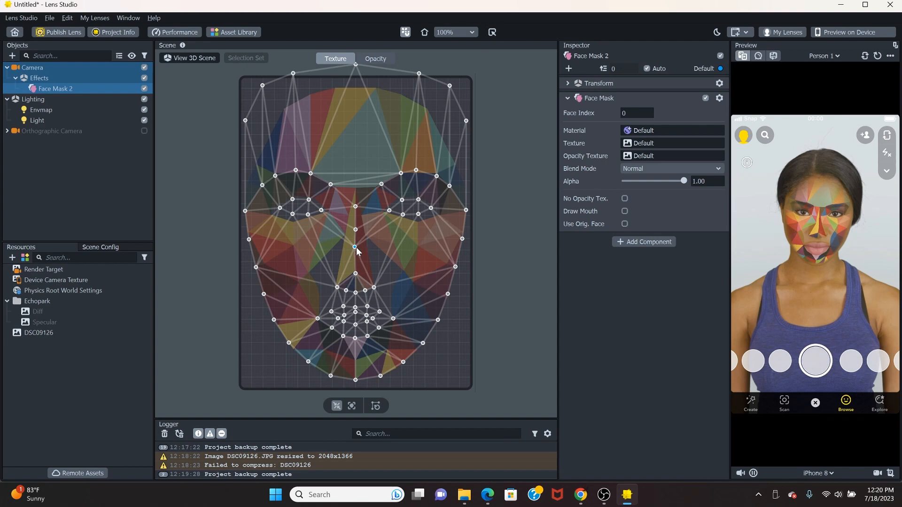
left_click_drag(354, 249, 357, 250)
left_click_drag(308, 216, 320, 250)
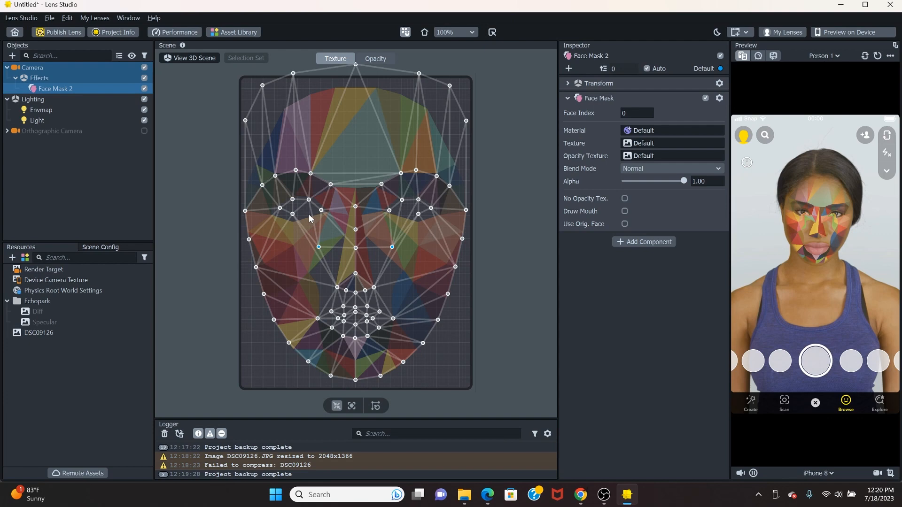
left_click_drag(320, 249, 311, 217)
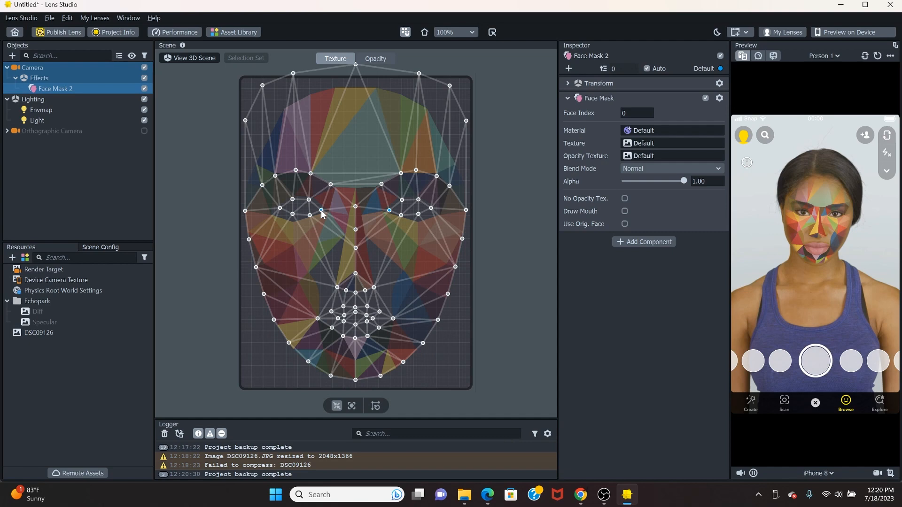
left_click_drag(323, 214, 347, 213)
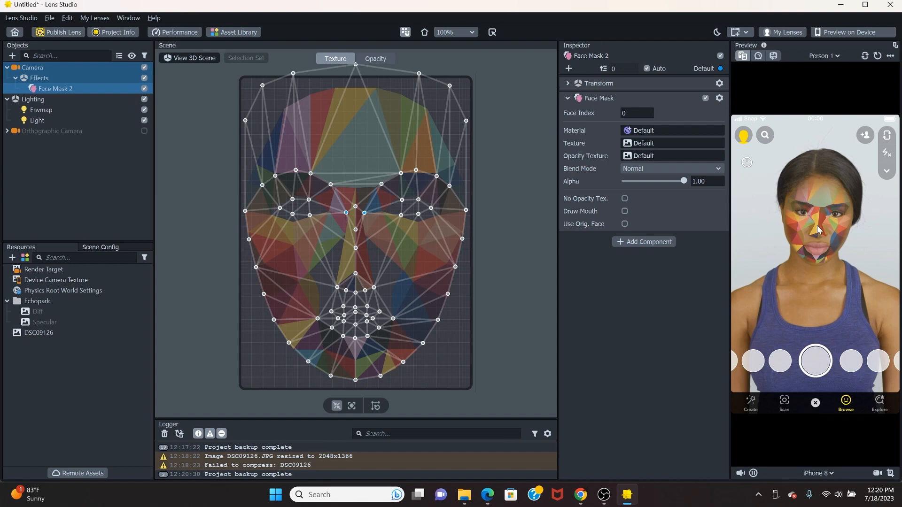
left_click_drag(347, 216, 315, 215)
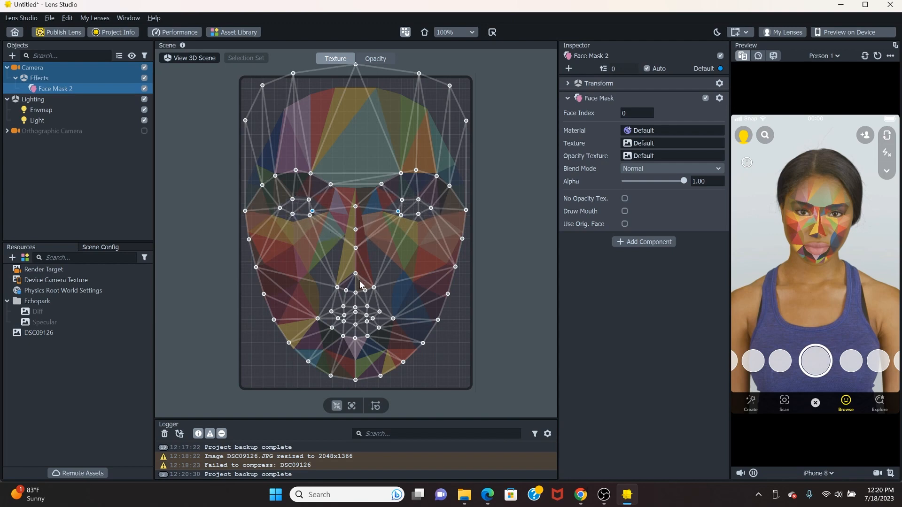
mouse_move(355, 338)
left_mouse_down()
mouse_move(362, 407)
mouse_move(353, 398)
mouse_move(358, 344)
left_mouse_up()
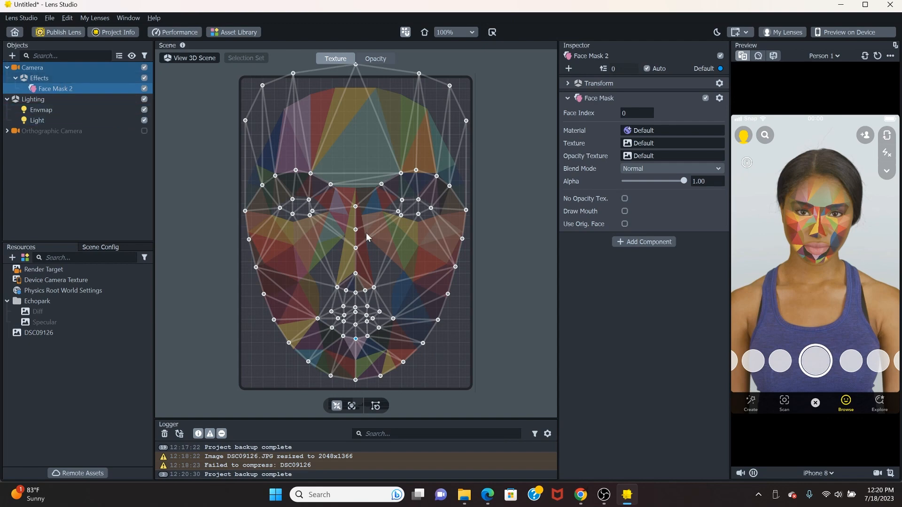
- Show the face mask's opacity map and pull its temple and outer eyebrow points outward, keeping the alpha at 1.00
left_click(371, 61)
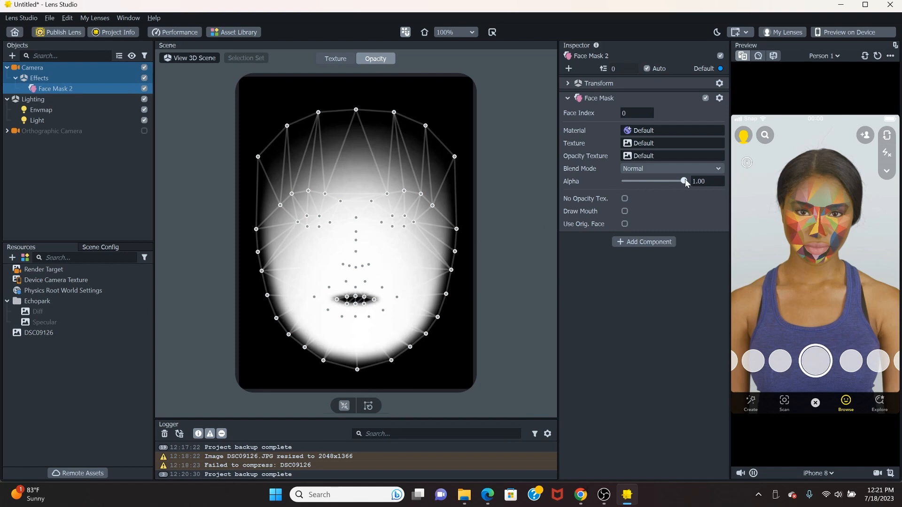
mouse_move(685, 181)
left_mouse_down()
mouse_move(600, 187)
mouse_move(688, 188)
left_mouse_up()
left_click_drag(433, 206, 511, 198)
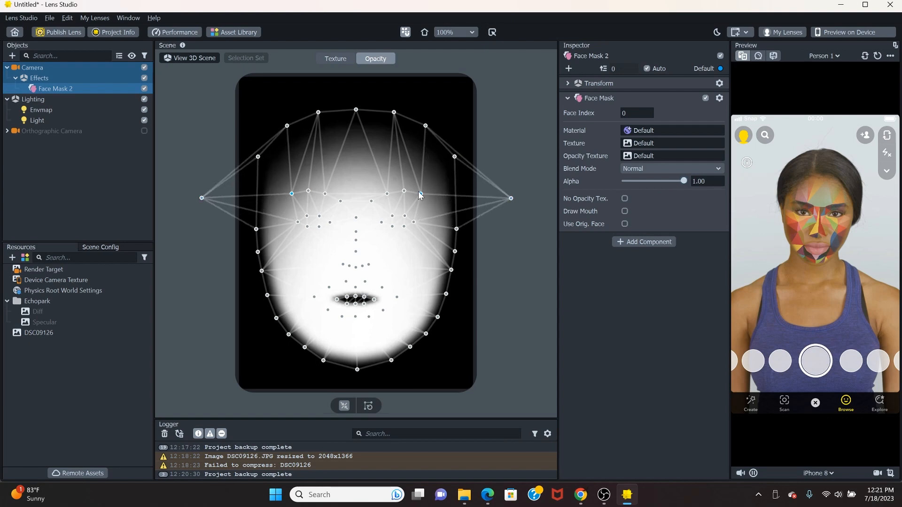
left_click_drag(421, 194, 464, 140)
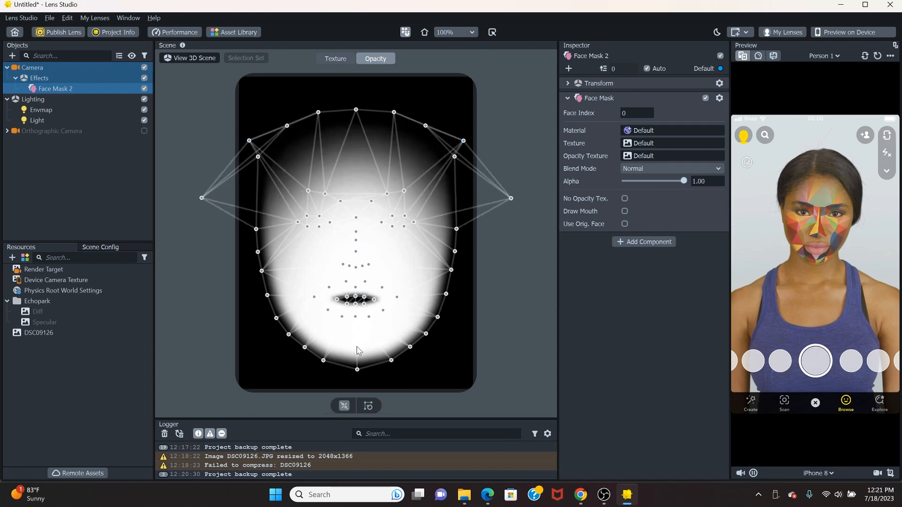
- Stretch the opacity map's chin and lower jaw points outward past the face, and compare with the texture view
left_click_drag(358, 370, 352, 417)
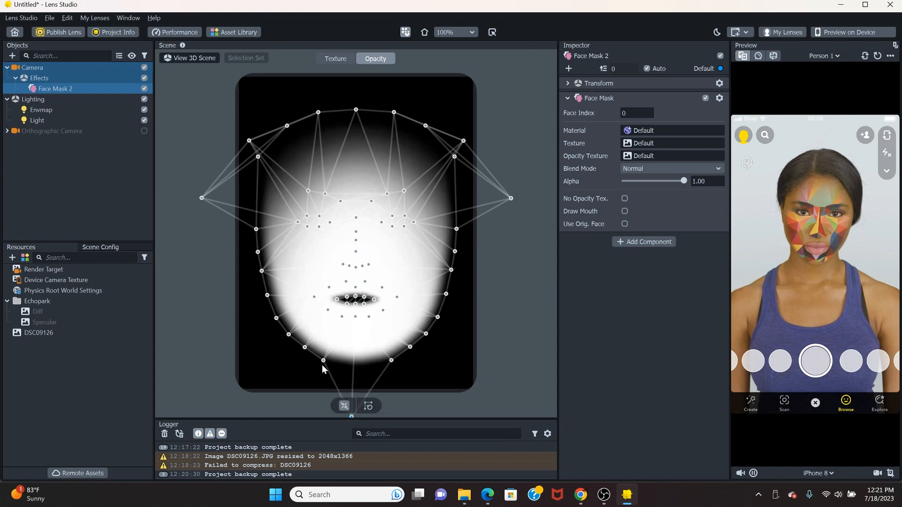
left_click_drag(323, 361, 271, 382)
left_click_drag(305, 346, 233, 348)
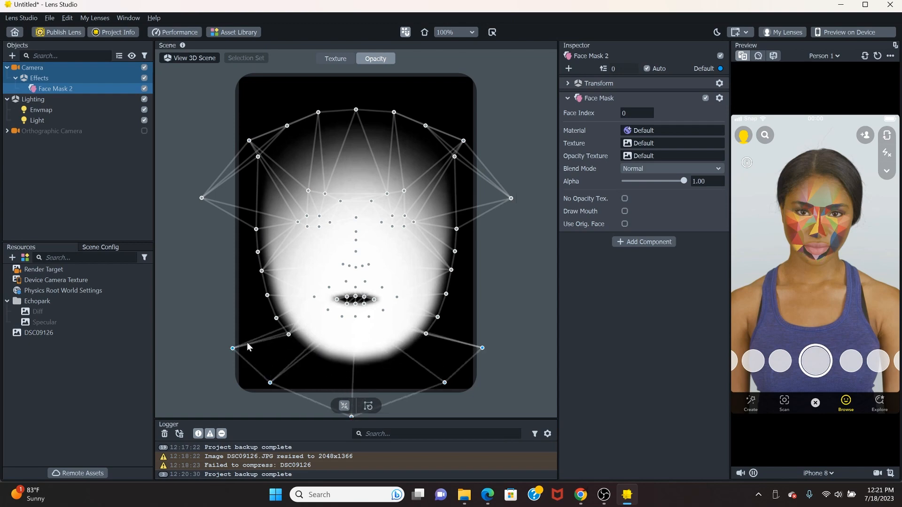
left_click_drag(277, 318, 217, 319)
left_click_drag(288, 334, 210, 336)
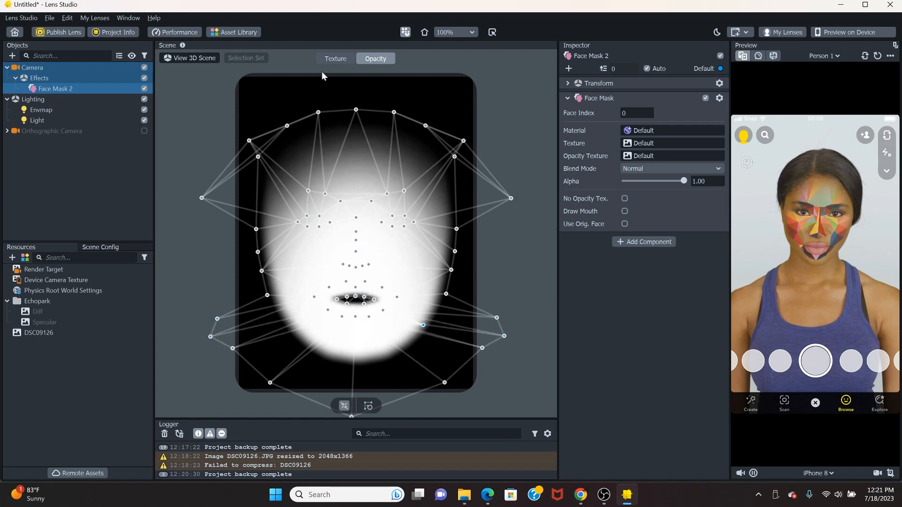
left_click(336, 60)
left_click(367, 60)
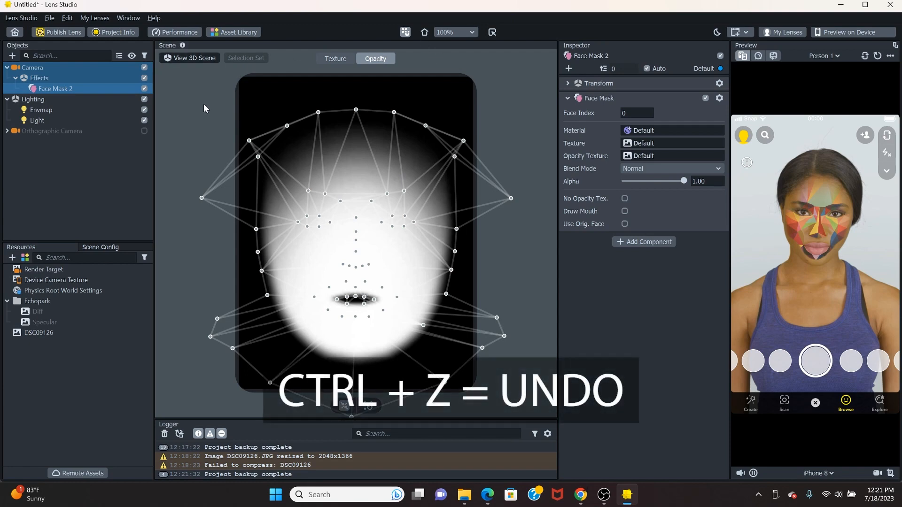
- Undo all the point moves made on the face mask's opacity map
key("ctrl+z")
key("ctrl+z")
key("ctrl+z")
key("ctrl+z")
key("ctrl+z")
key("ctrl+z")
key("ctrl+z")
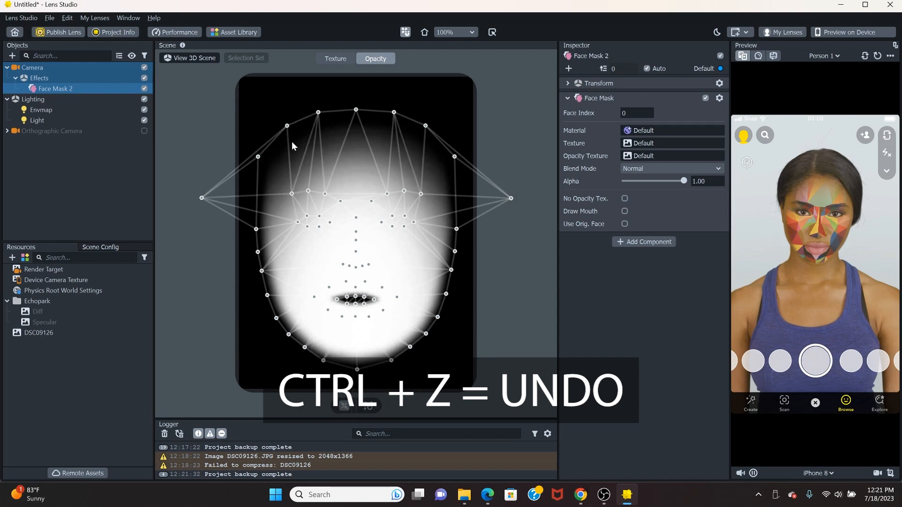
key("ctrl+z")
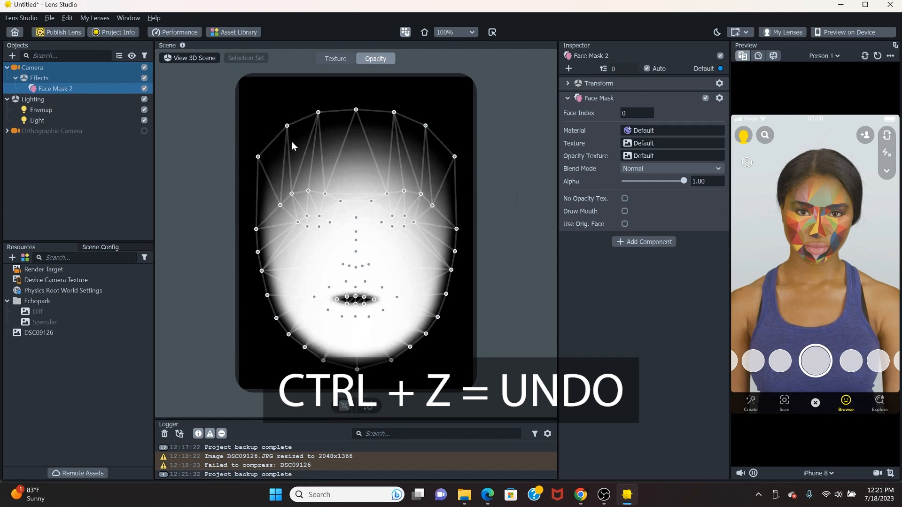
left_click(50, 17)
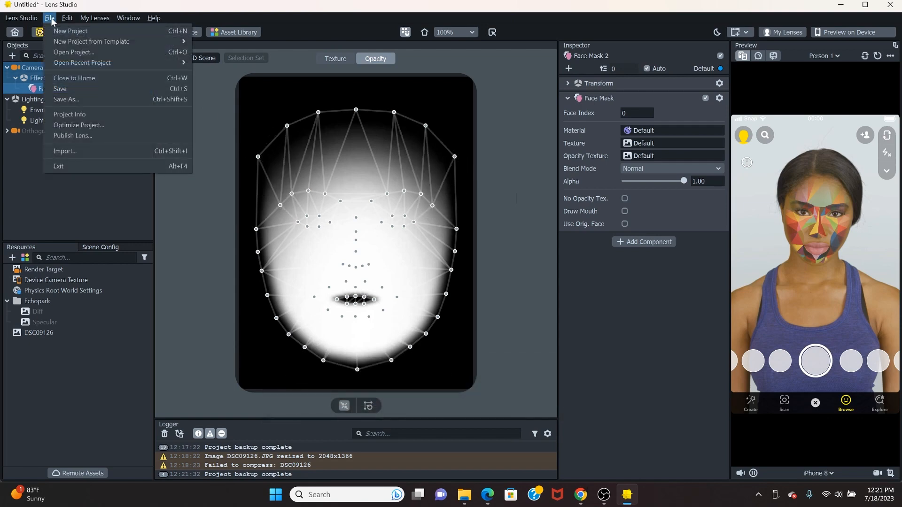
mouse_move(66, 20)
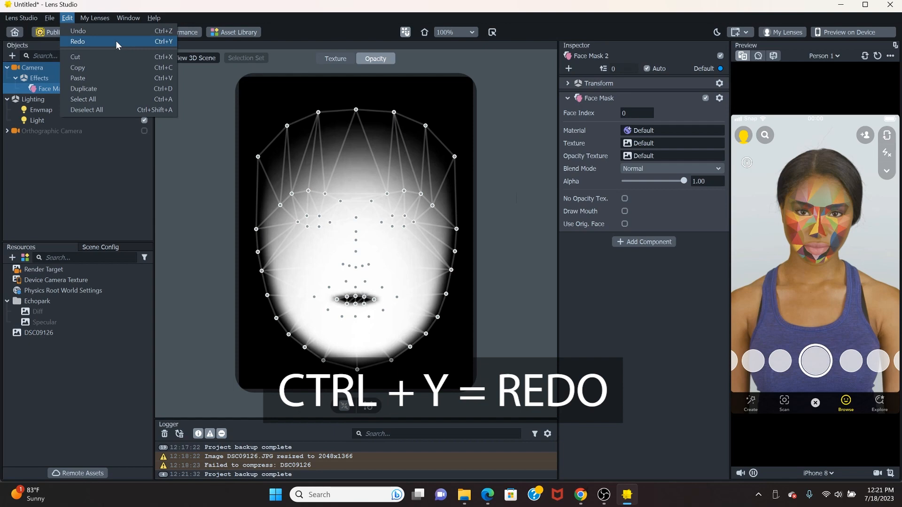
left_click(213, 179)
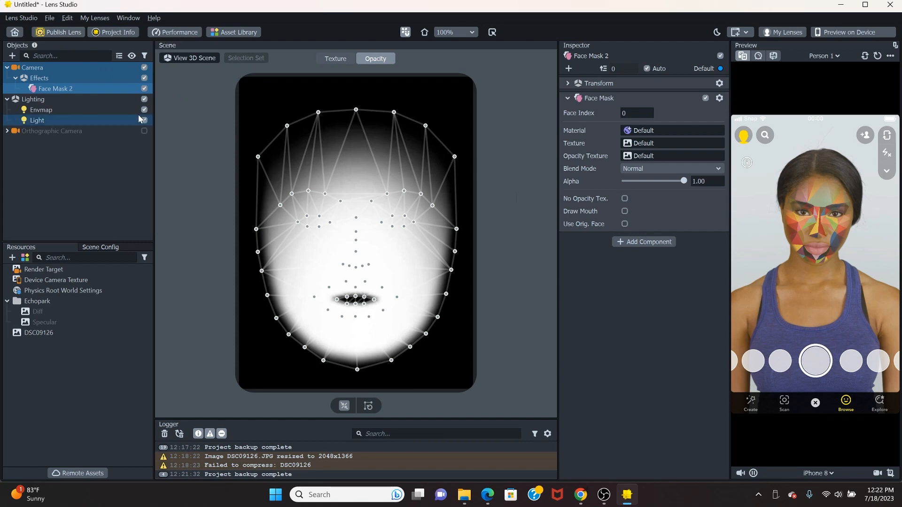
- Select the perspective Camera and add an Eye Color effect alongside its face mask
left_click(43, 68)
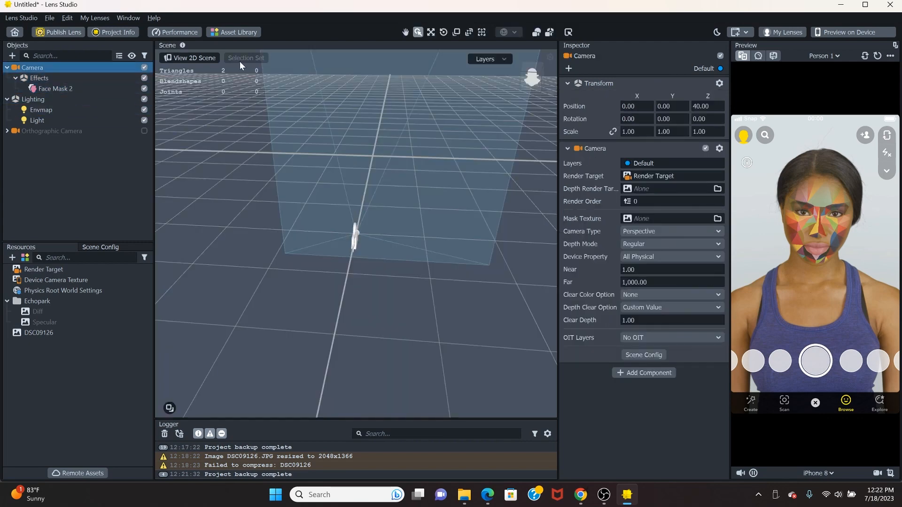
left_click(196, 60)
left_click(196, 60)
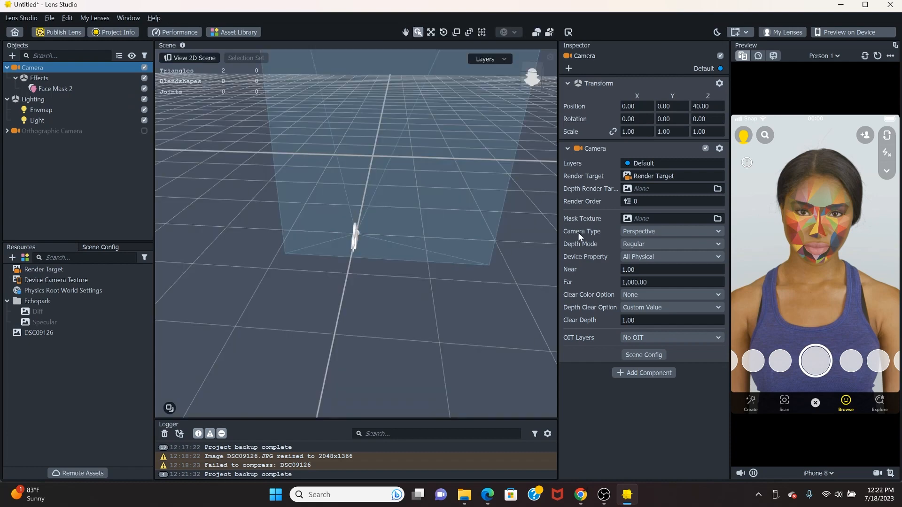
left_click(12, 55)
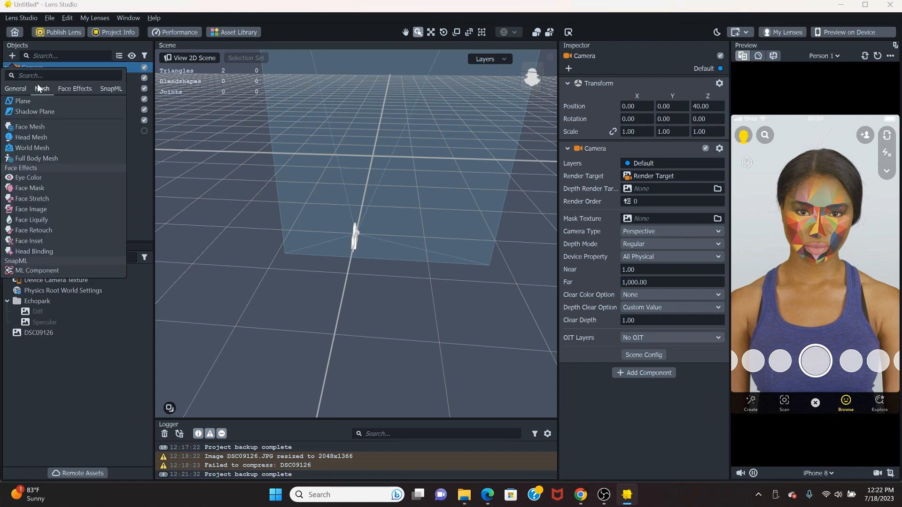
left_click(52, 179)
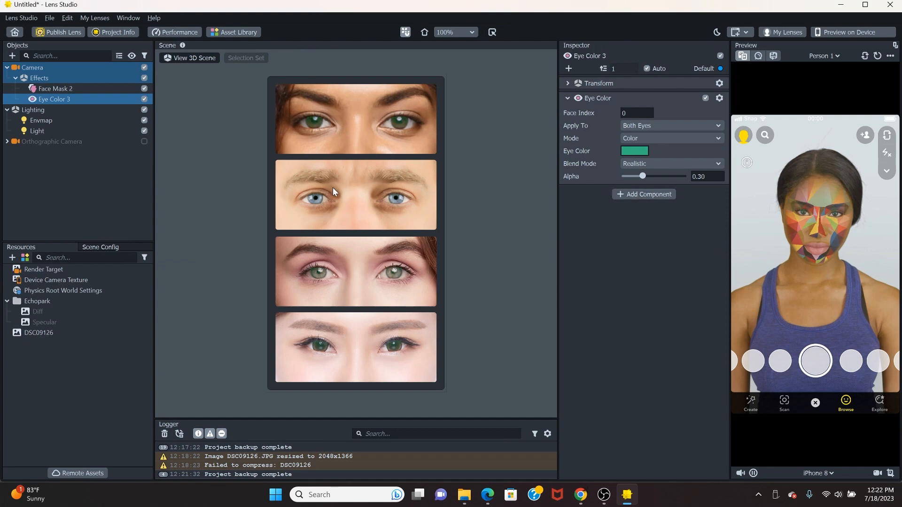
- Set the color of the new Eye Color effect to pure red, #ff0000
left_click(632, 151)
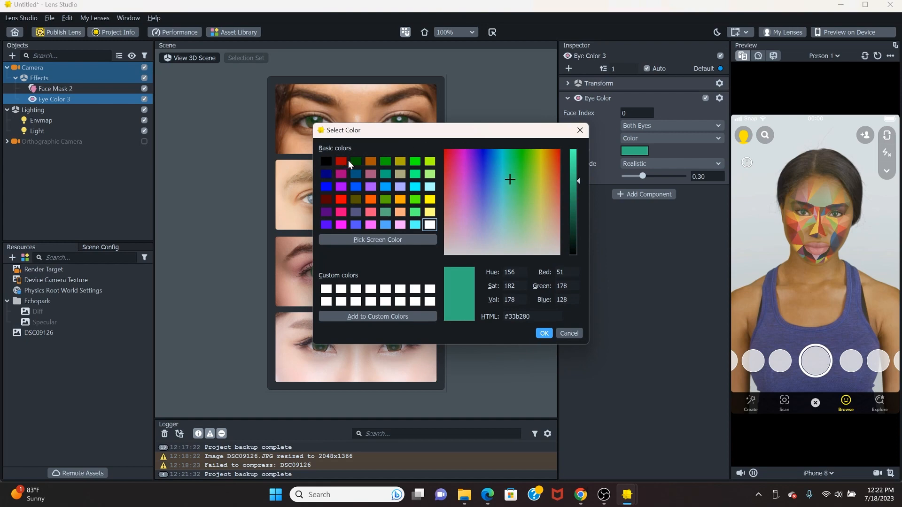
left_click(340, 200)
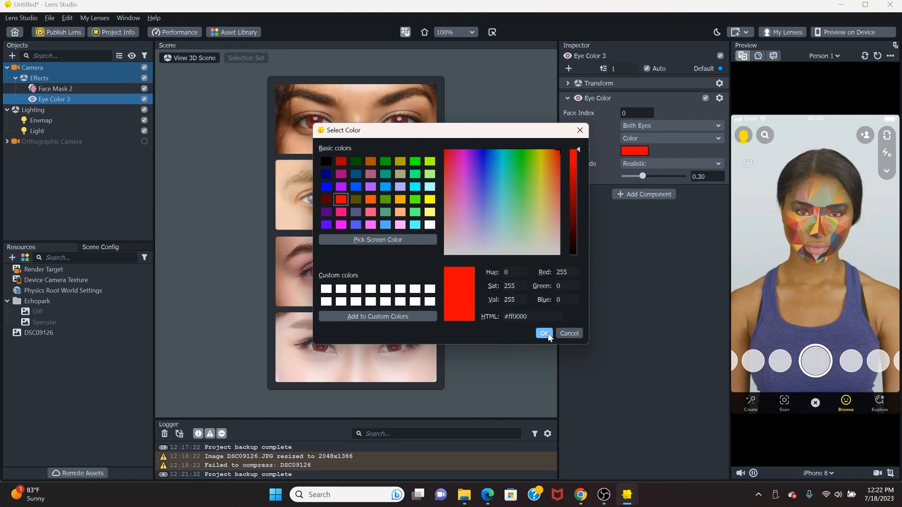
left_click(544, 334)
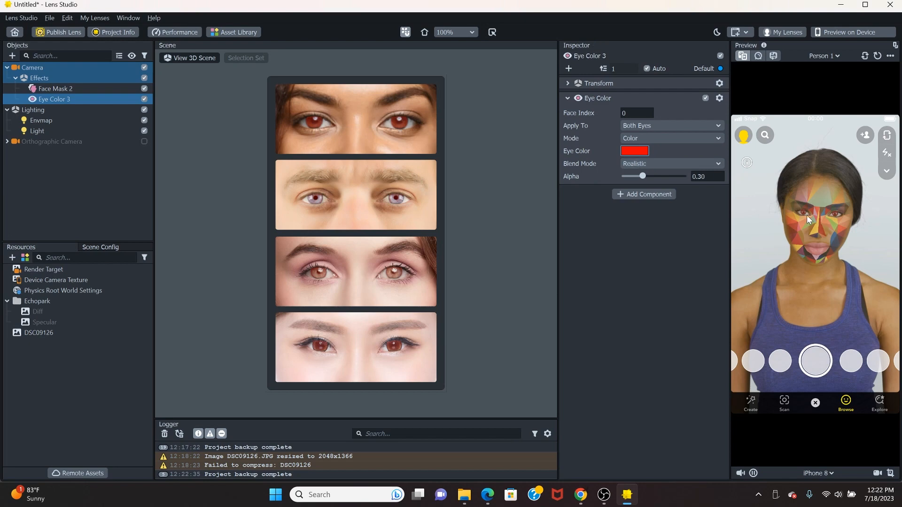
- Try the Overlay and Hard Glow blend modes on the red eye color
left_click(645, 165)
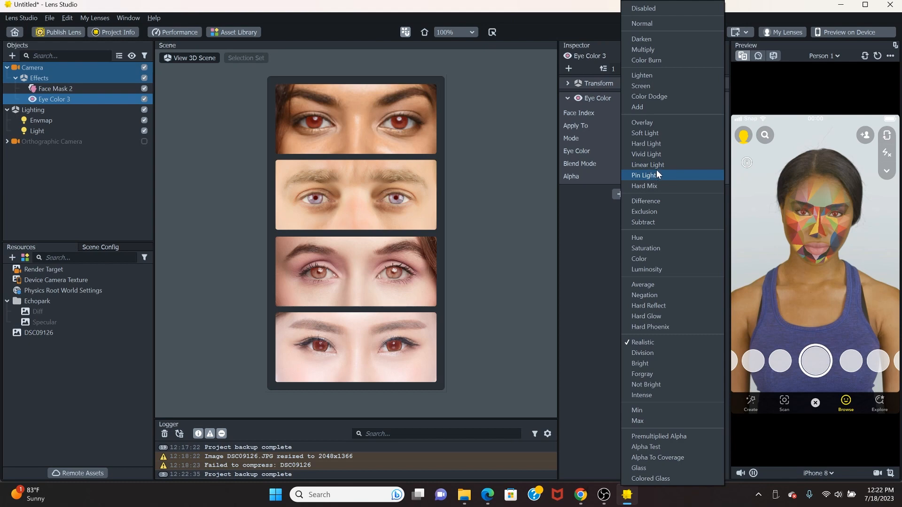
left_click(649, 123)
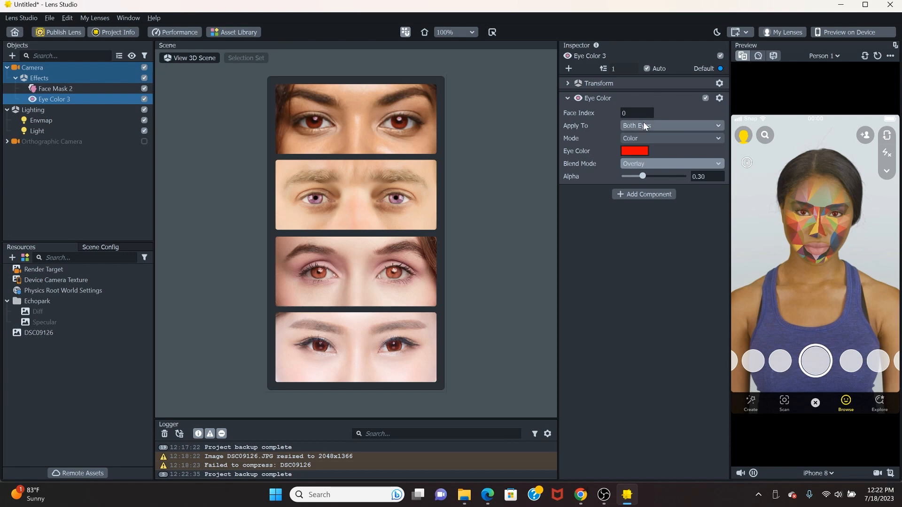
left_click(643, 162)
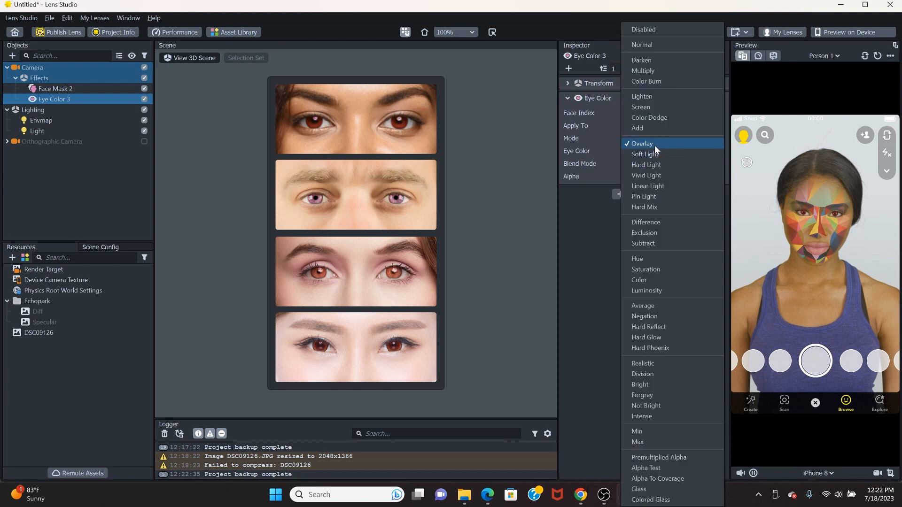
left_click(588, 216)
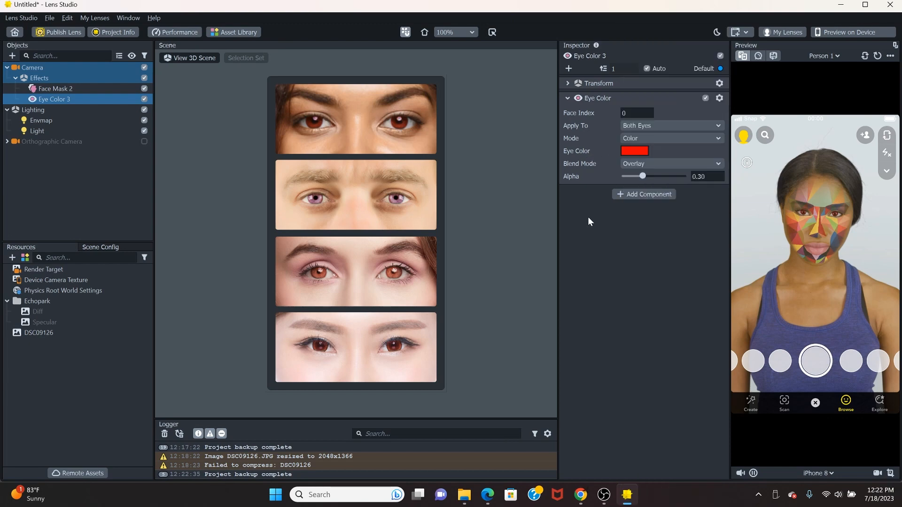
left_click(637, 164)
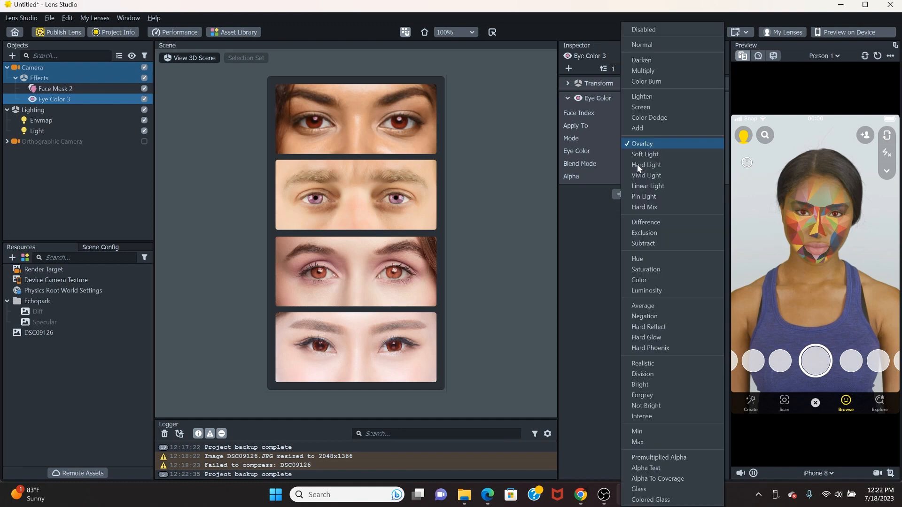
left_click(638, 164)
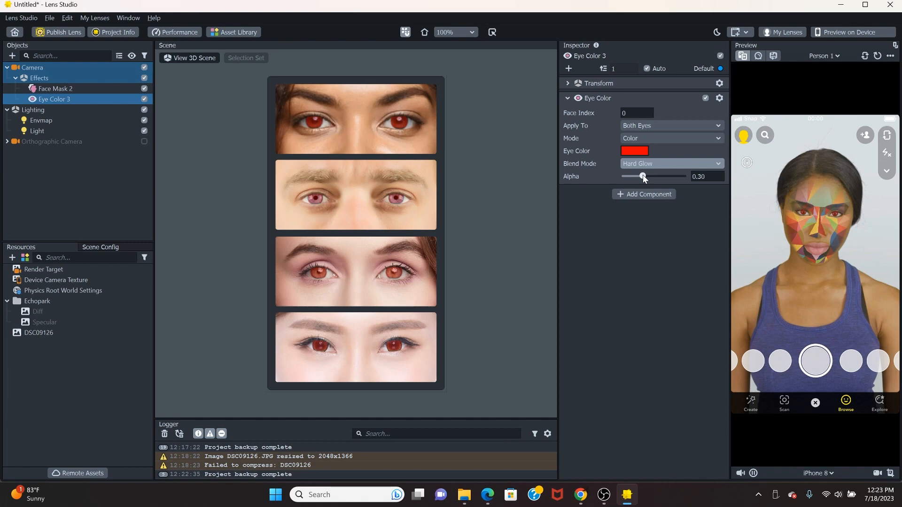
- Set the red eye color's alpha to 1.00 and its blend mode to Overlay
left_click_drag(643, 176, 708, 175)
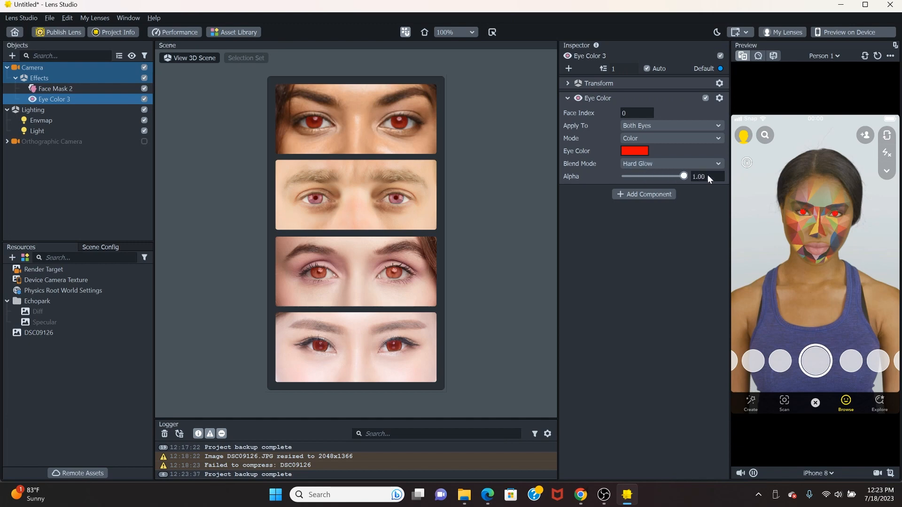
left_click(648, 165)
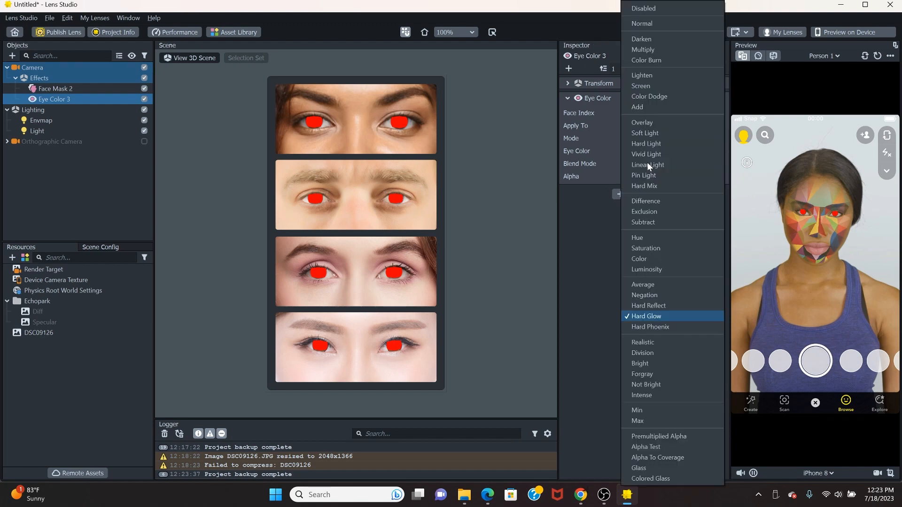
left_click(650, 123)
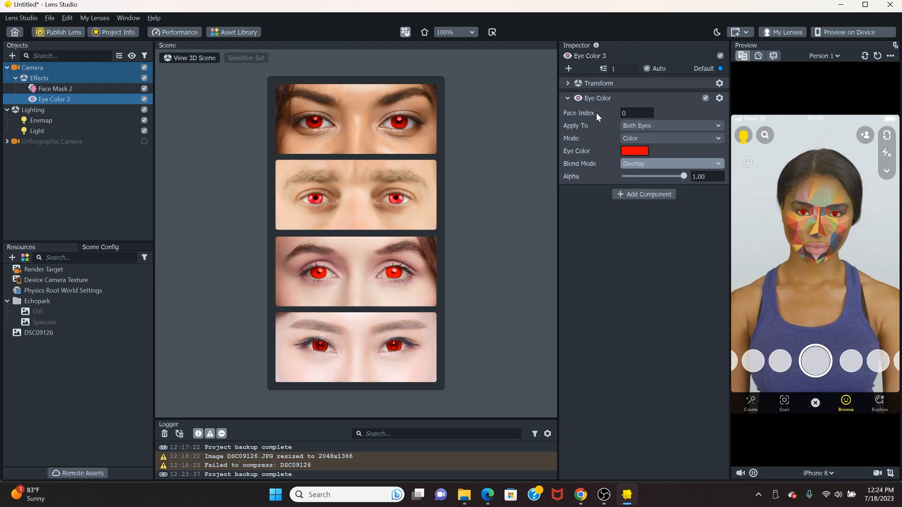
- Apply the red eye color to the left eye only
left_click(639, 126)
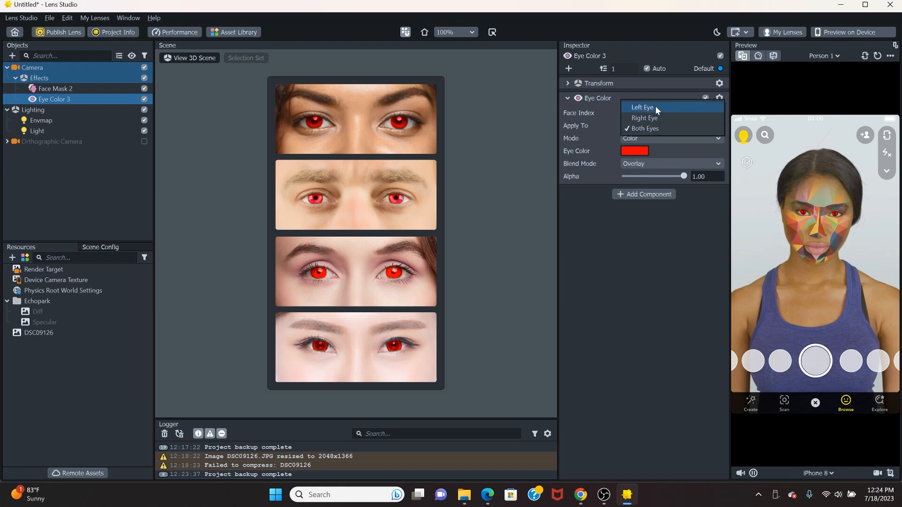
left_click(657, 110)
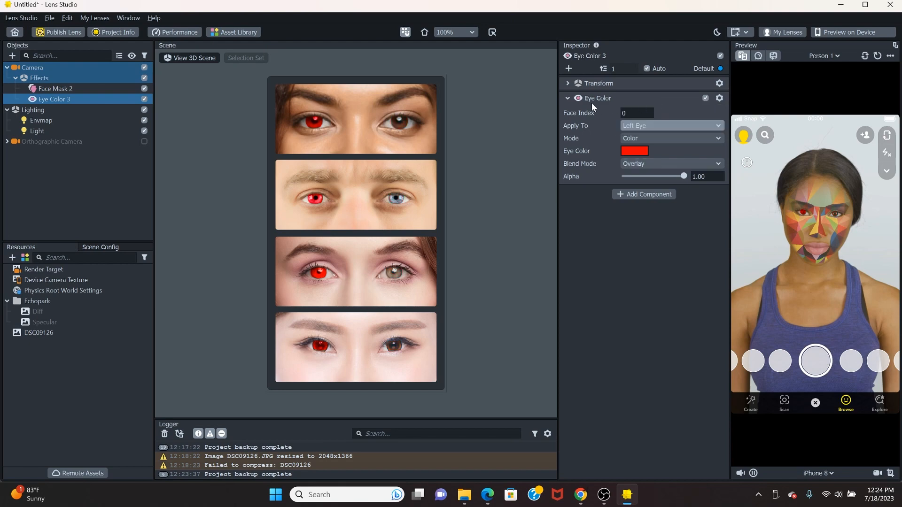
left_click(12, 55)
left_click(44, 89)
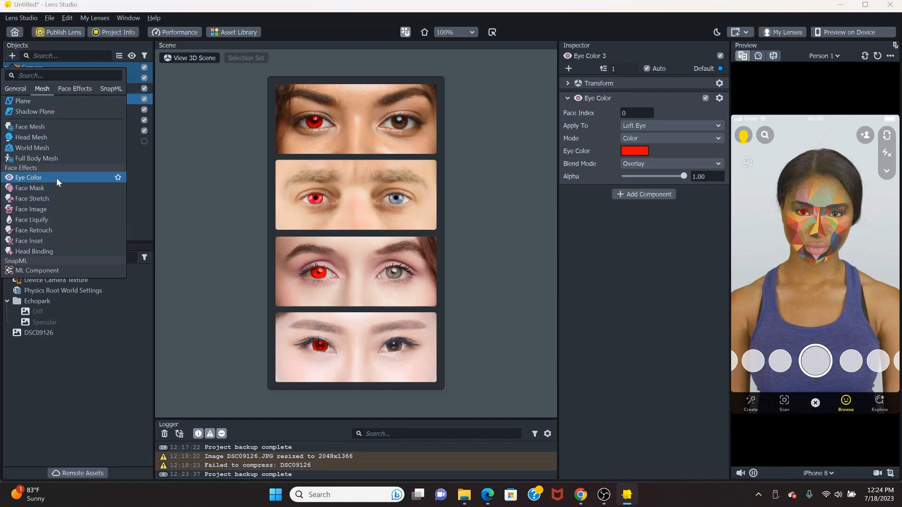
left_click(201, 118)
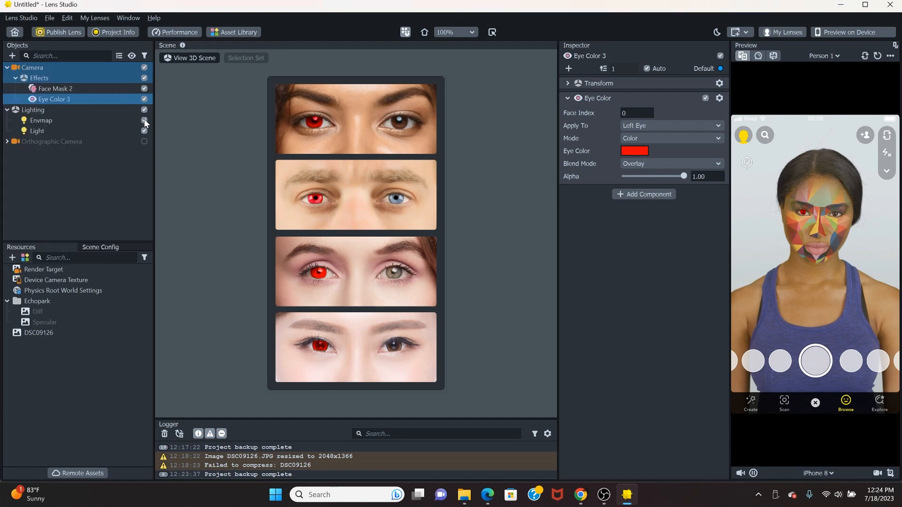
- Duplicate the left-eye Eye Color object and compare the copy's settings with the original's
right_click(50, 99)
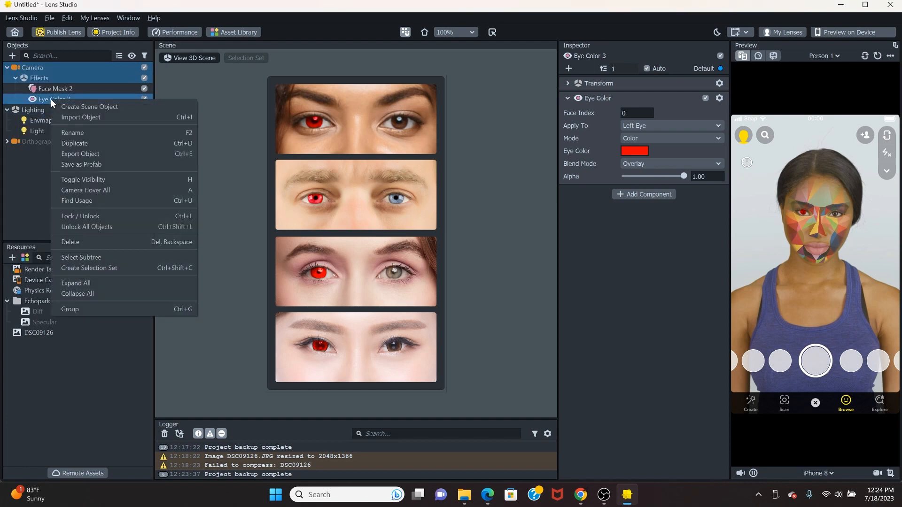
left_click(86, 140)
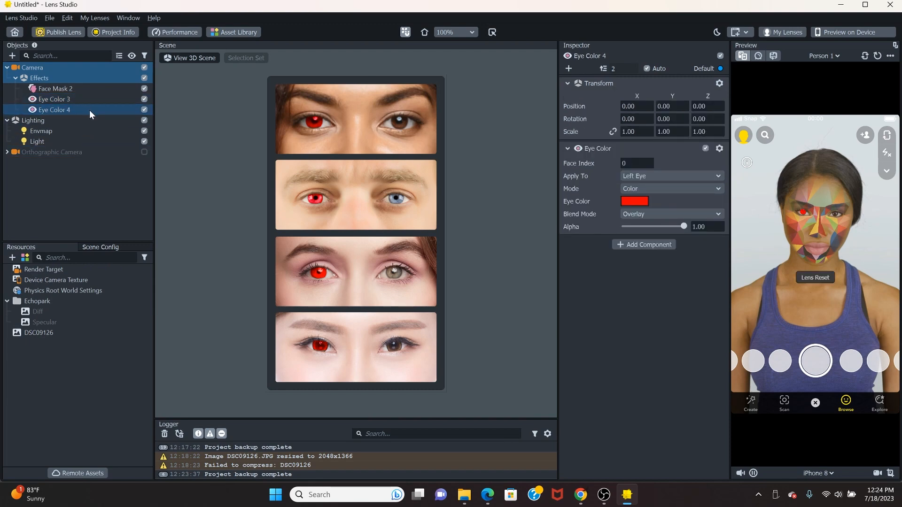
left_click(81, 98)
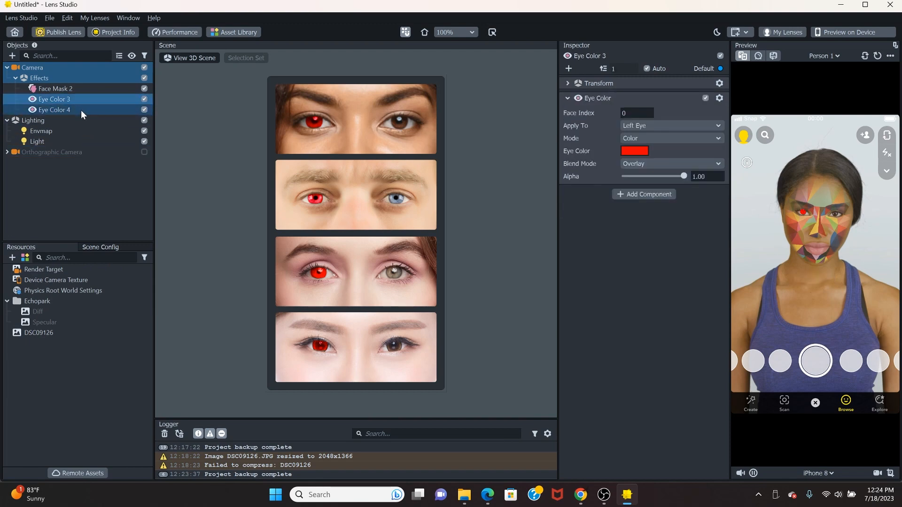
left_click(81, 110)
left_click(81, 100)
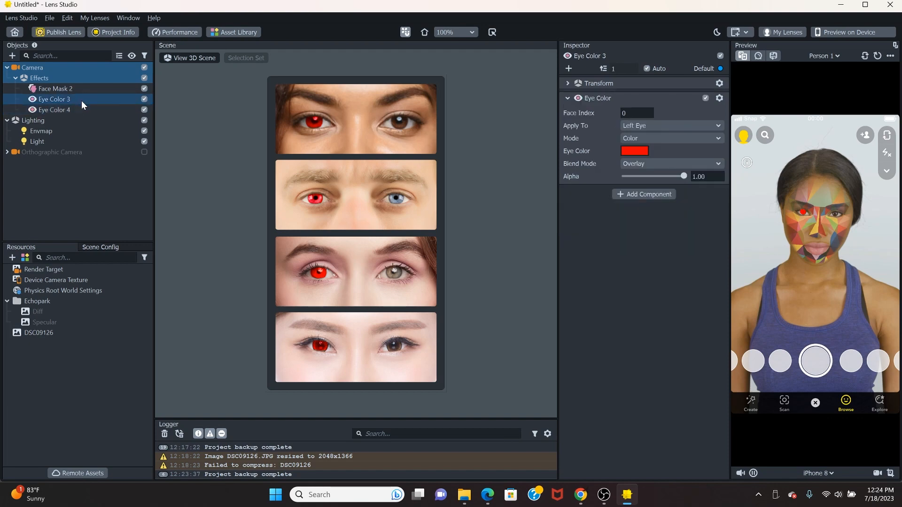
- Apply the duplicated Eye Color 4 effect to the right eye and set its color to purple, #aa00ff
left_click(83, 109)
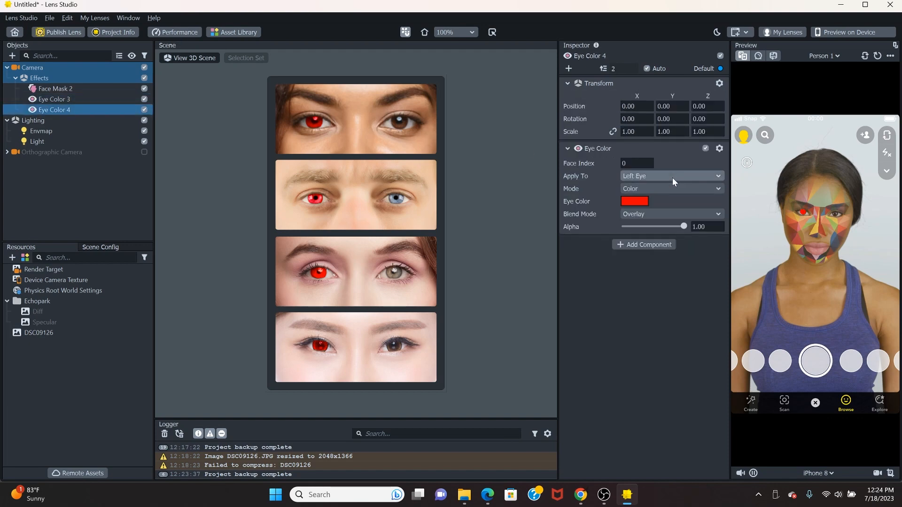
left_click(646, 190)
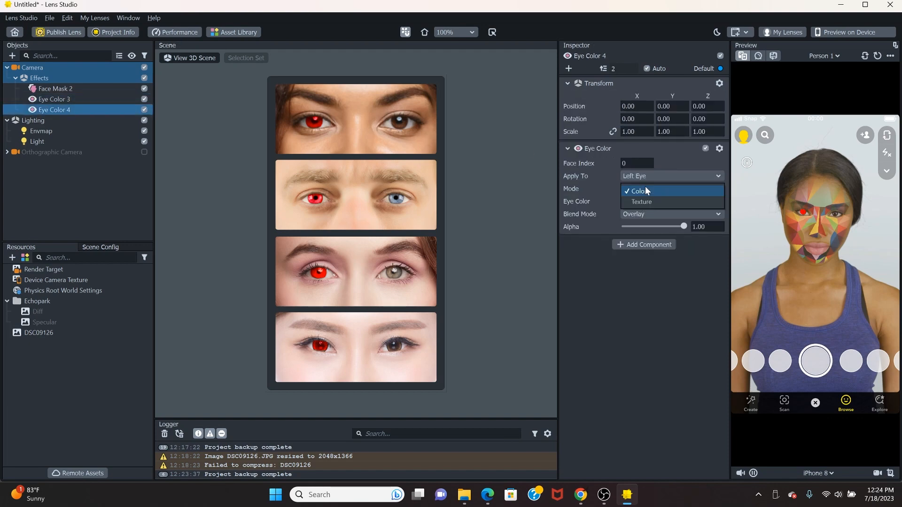
left_click(654, 177)
left_click(649, 189)
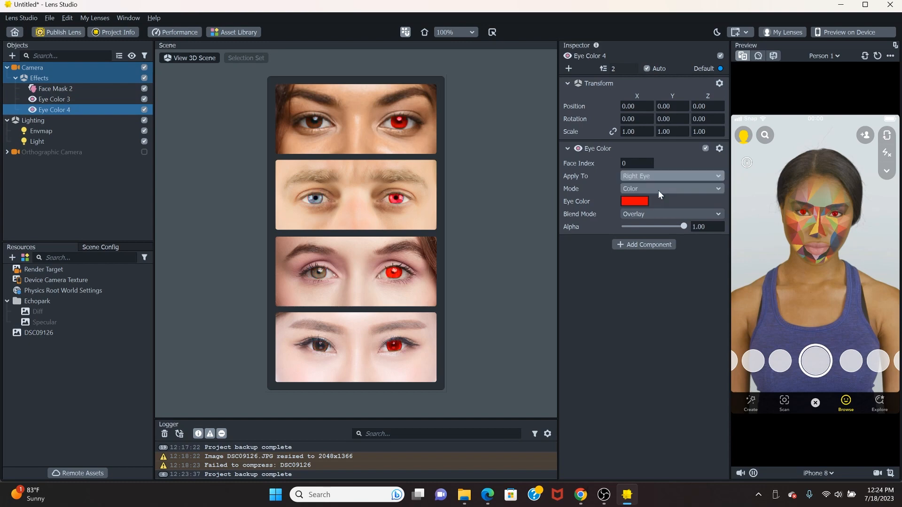
left_click(635, 201)
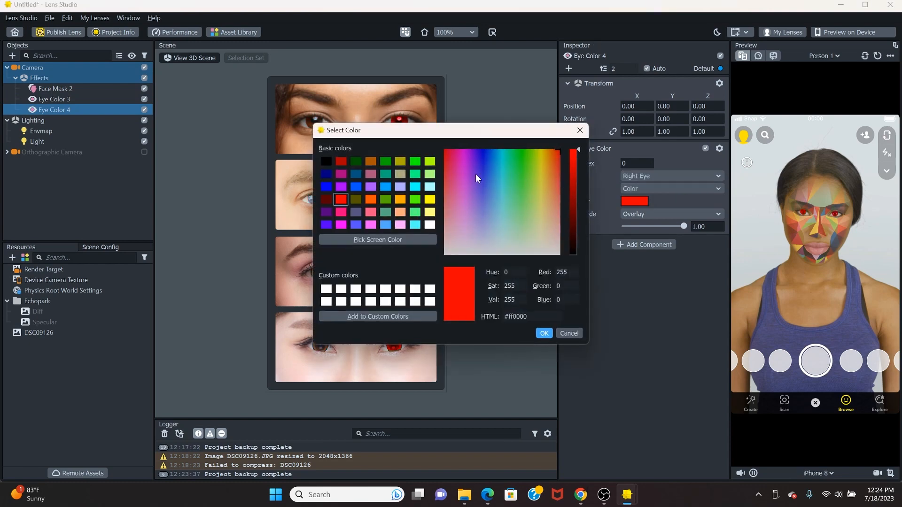
left_click(341, 187)
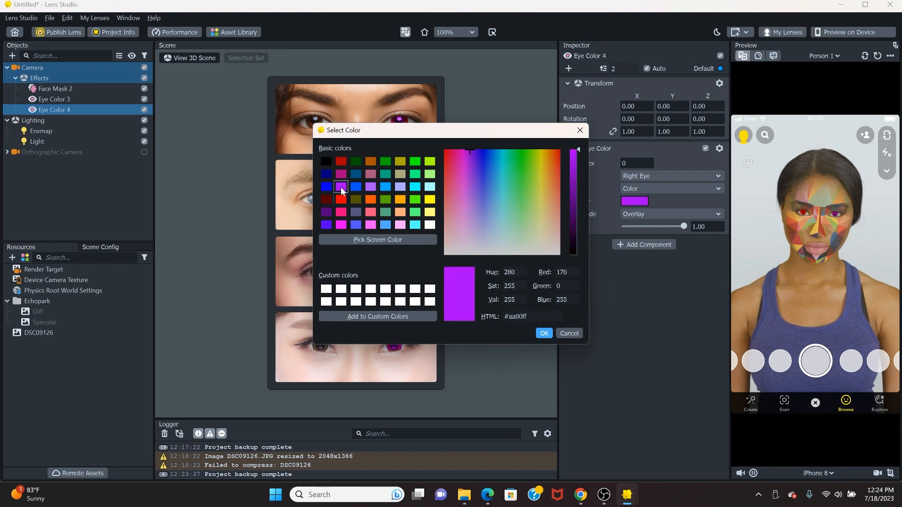
left_click(544, 334)
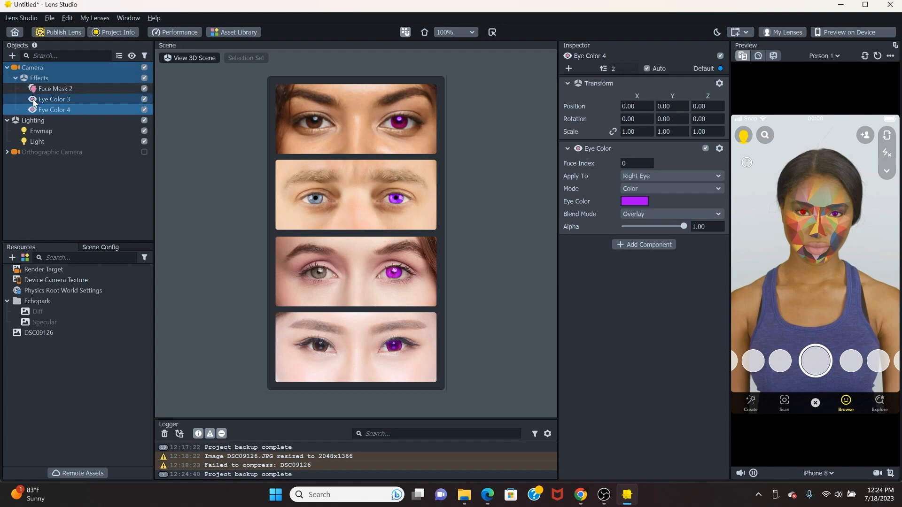
- Add a Face Retouch effect alongside the camera's face mask and eye colors
left_click(13, 56)
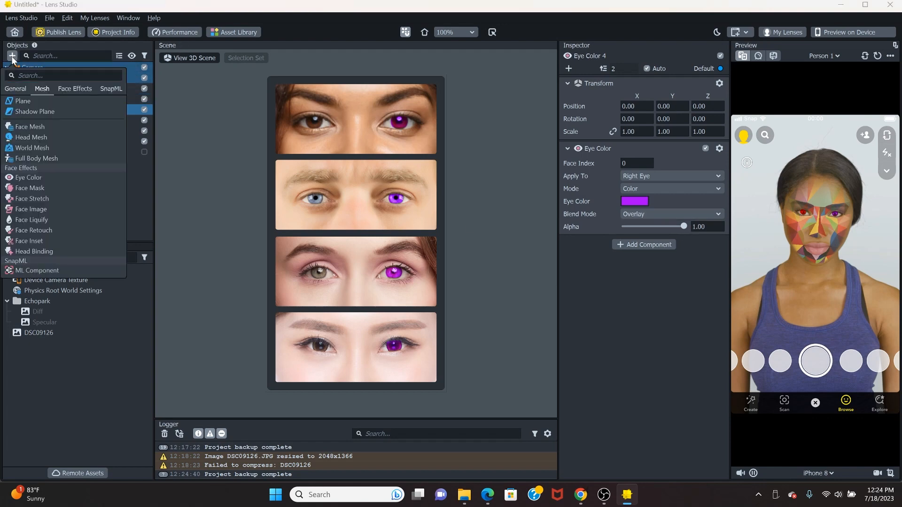
left_click(54, 233)
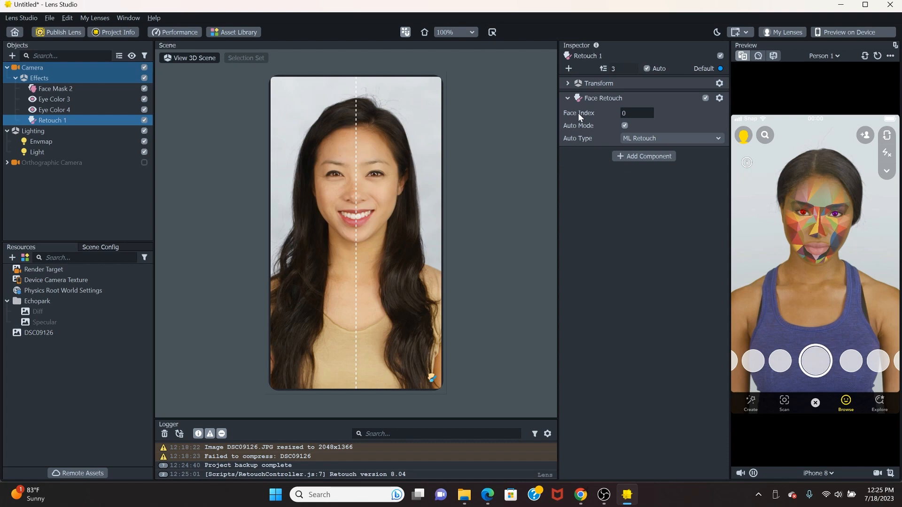
- Try a face index of 5 on the Face Retouch effect and restore it to 0
left_click_drag(631, 113, 587, 113)
type("5")
key("Return")
left_click(636, 231)
left_click(637, 112)
left_click(611, 261)
left_click(644, 113)
type("0")
key("Return")
- Turn off the retouch's Auto Mode and raise the teeth whitening, eye sharpening and eye whitening intensities to 2.50, comparing against Auto Mode
left_click(641, 139)
left_click(641, 139)
left_click(627, 126)
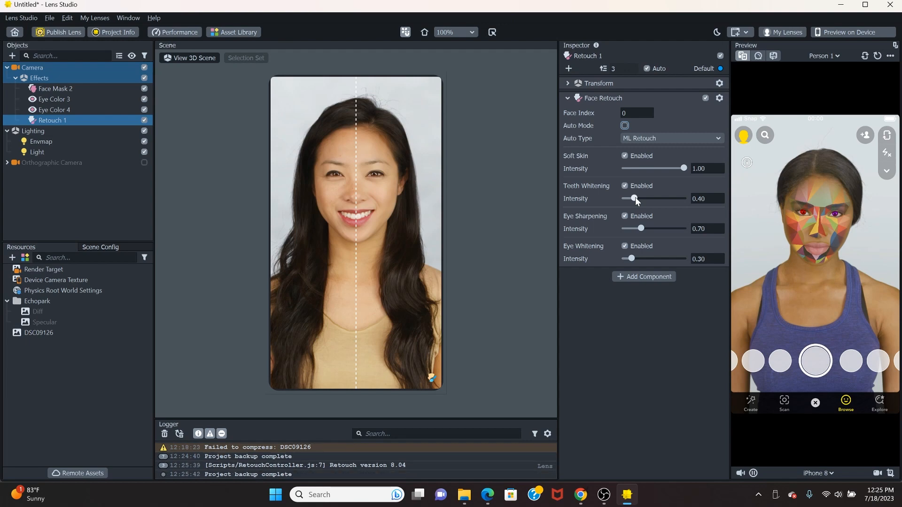
left_click_drag(635, 198, 697, 201)
left_click_drag(640, 228, 642, 227)
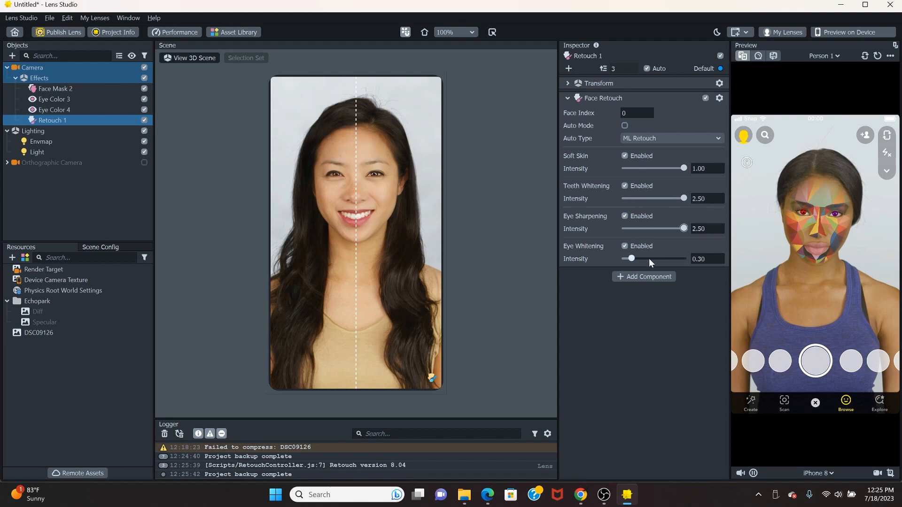
left_click_drag(630, 258, 703, 252)
left_click(625, 125)
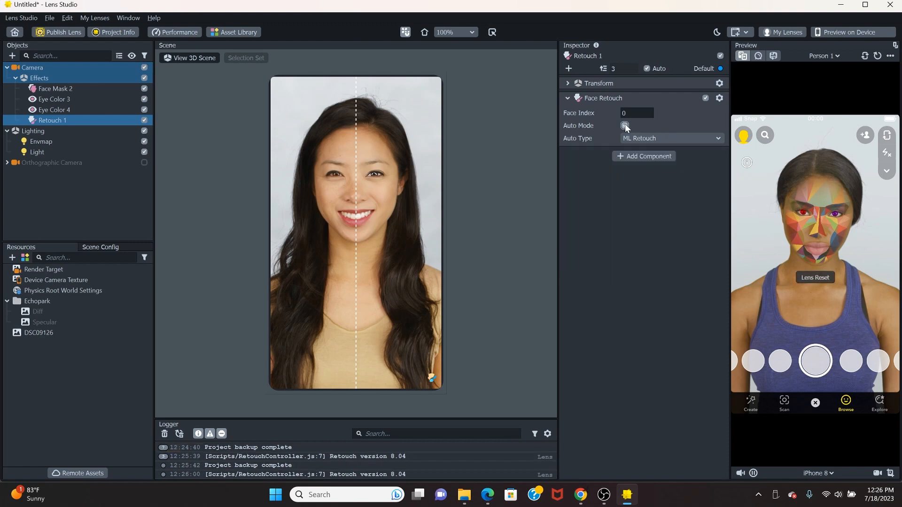
left_click(625, 126)
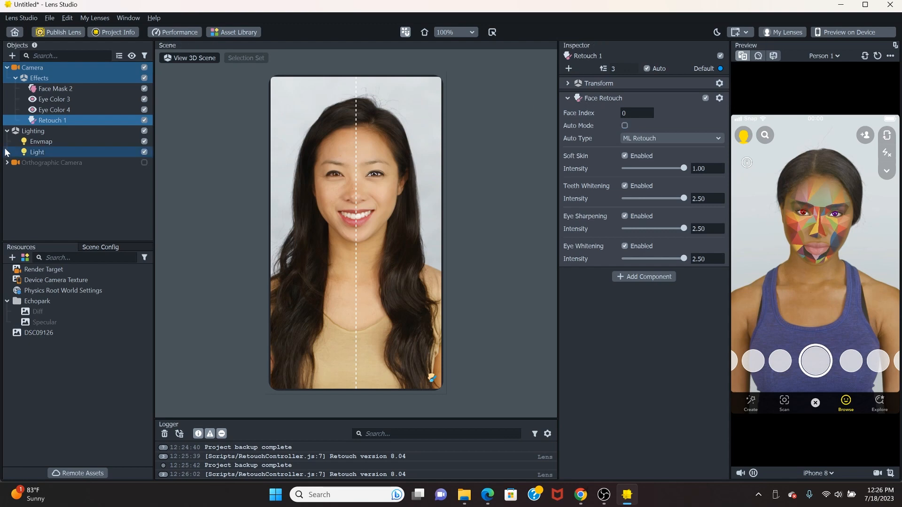
- Return to the home screen, discarding the unsaved project, and look over the recommended templates
left_click(15, 32)
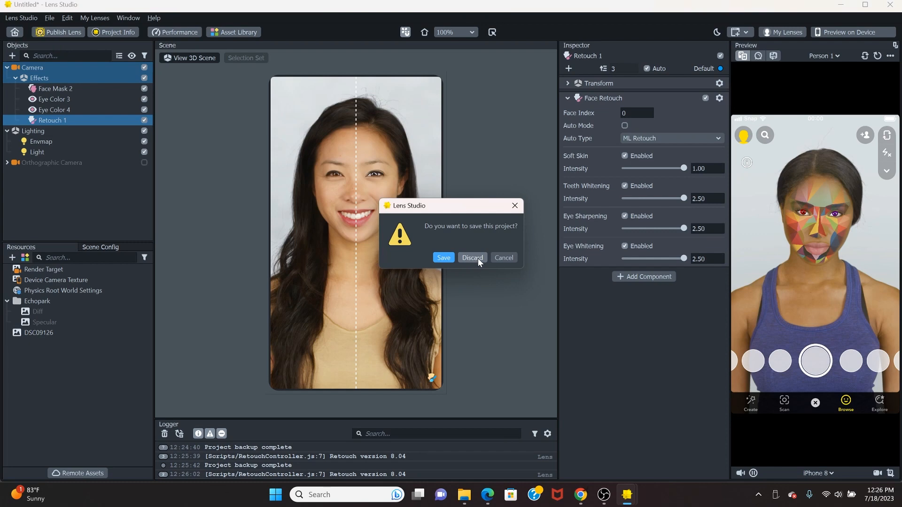
left_click(472, 258)
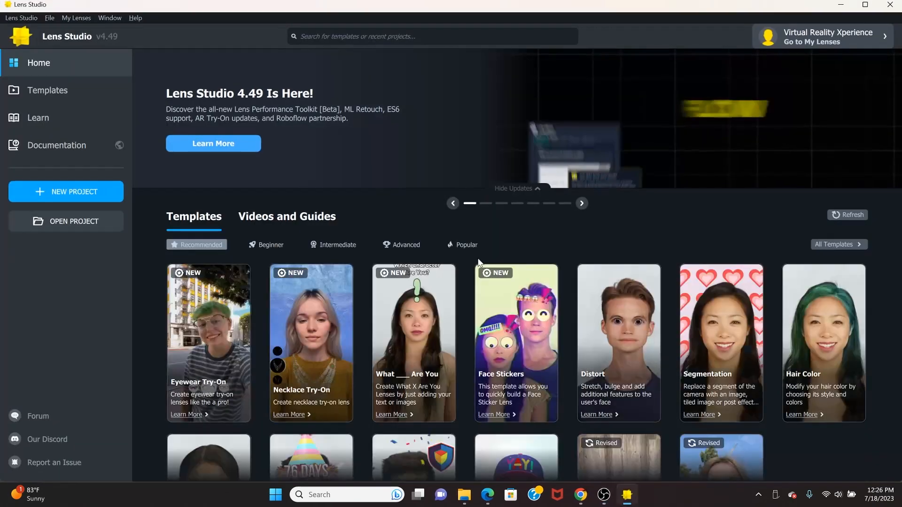
scroll(474, 205, "down", 2)
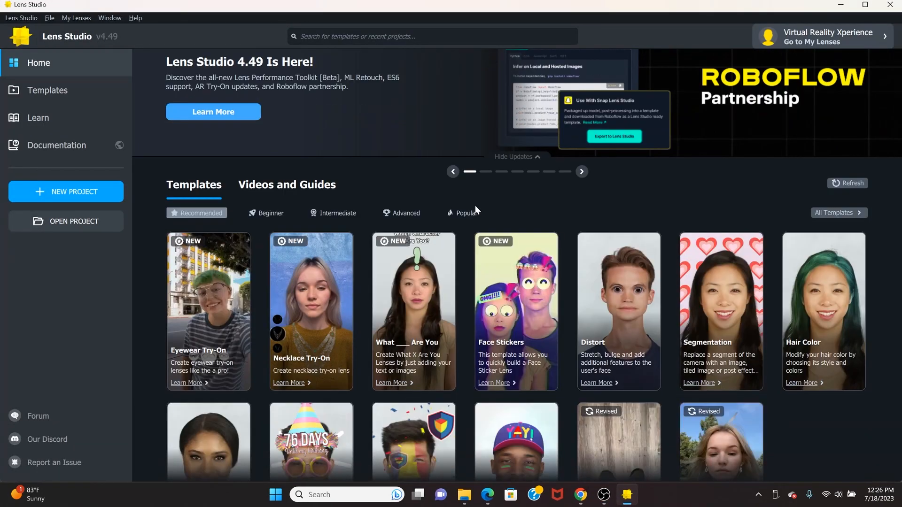
- Look through the recommended templates and open the Distort template as a project
scroll(475, 206, "down", 2)
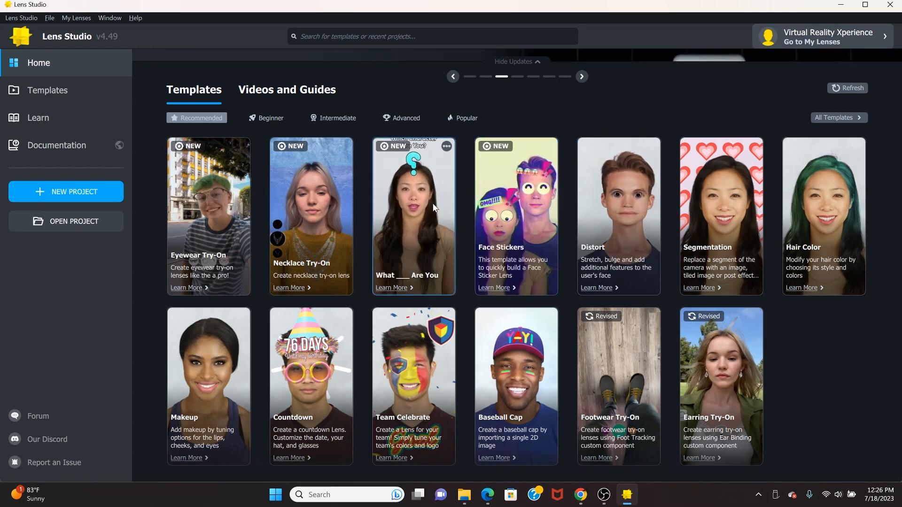
scroll(437, 205, "down", 1)
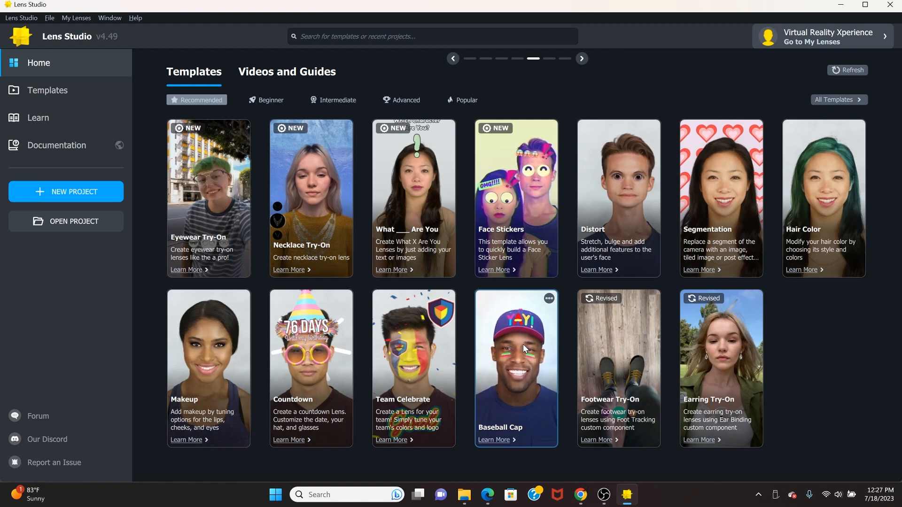
left_click(628, 203)
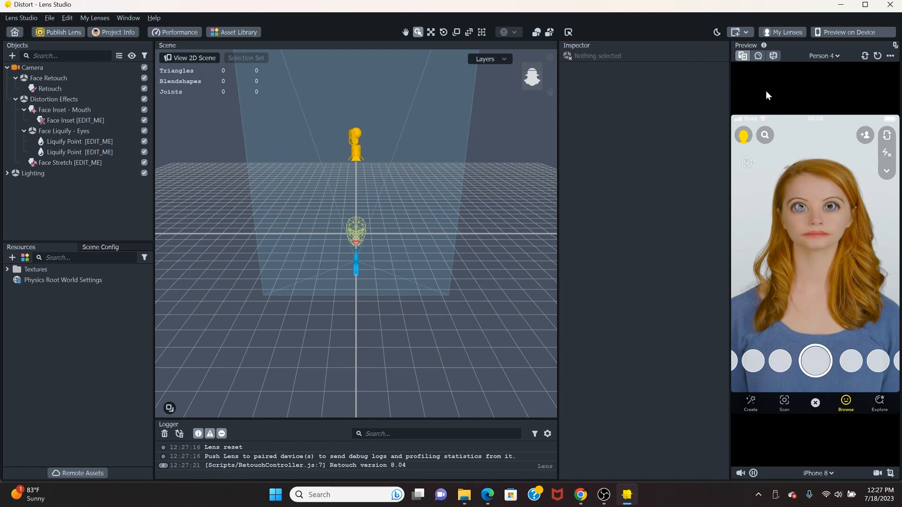
left_click(747, 33)
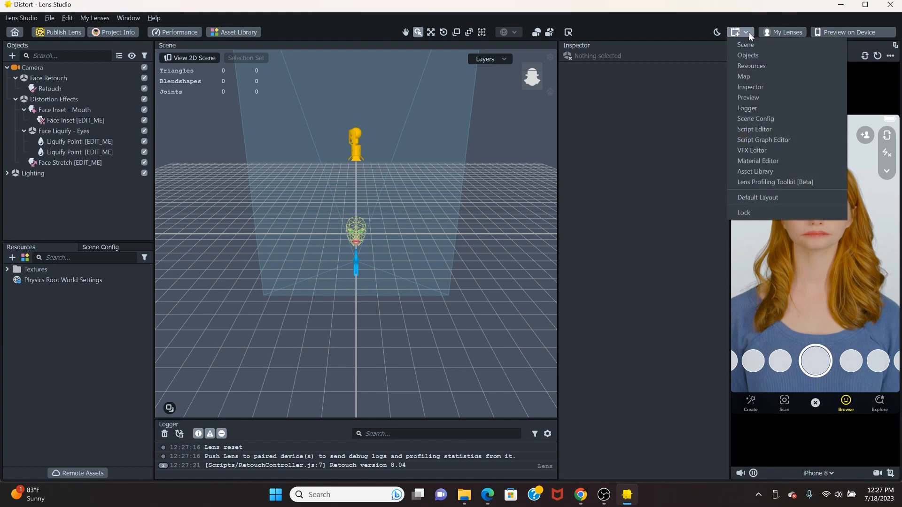
left_click(749, 32)
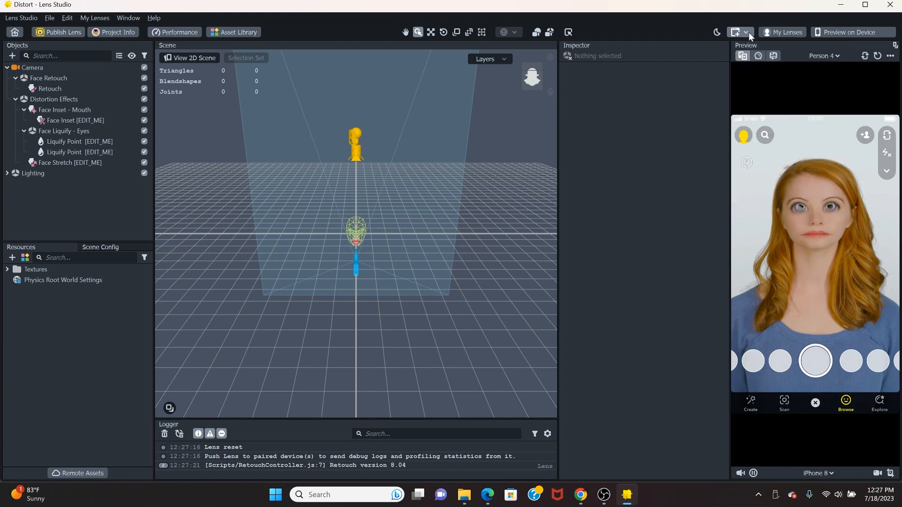
- Browse the available preview subjects and try the Distort lens on Pair 1, Pair 2 and Person 1
left_click(834, 56)
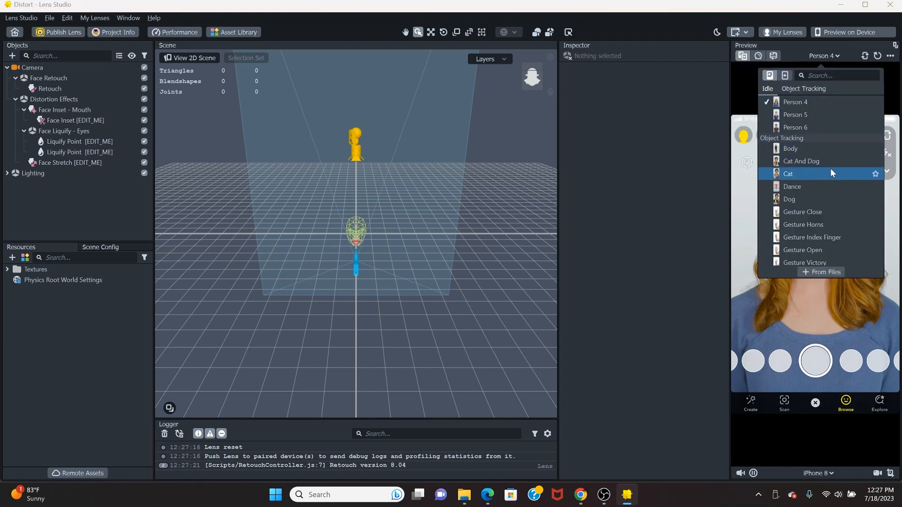
scroll(831, 169, "down", 3)
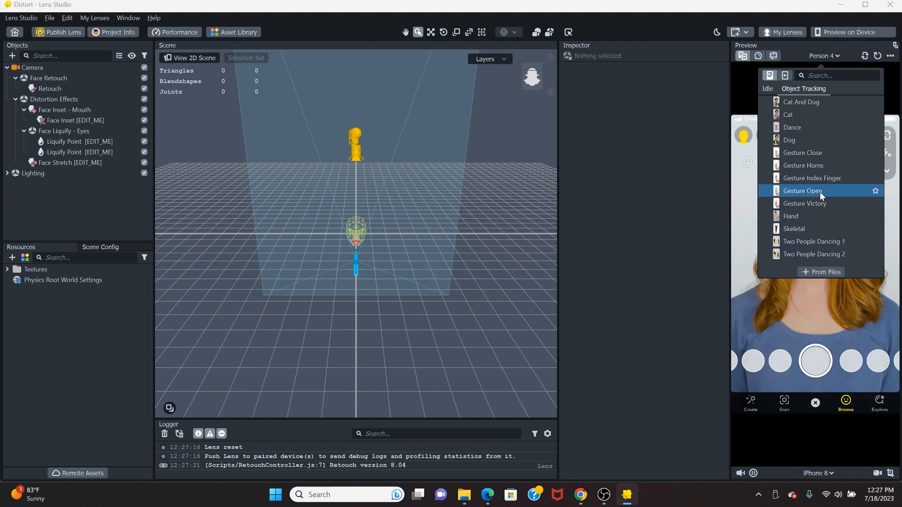
scroll(807, 198, "up", 3)
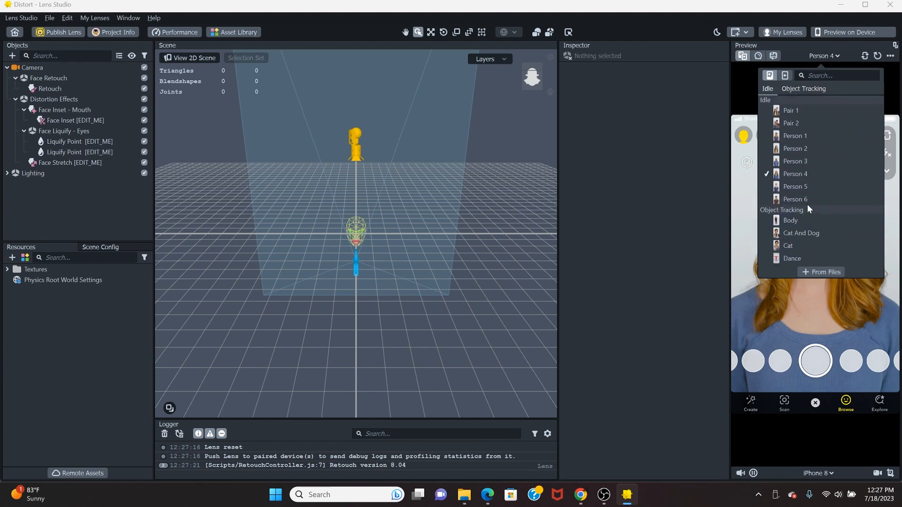
left_click(799, 111)
left_click(816, 125)
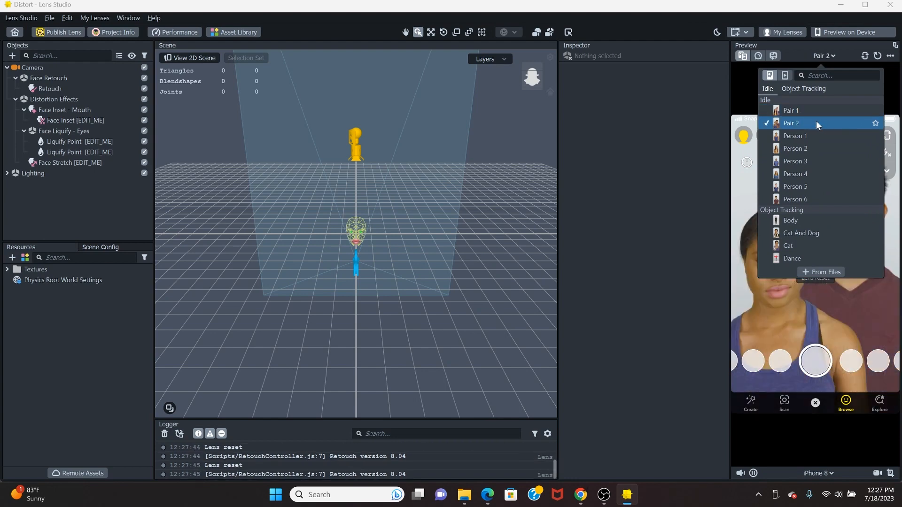
left_click(813, 136)
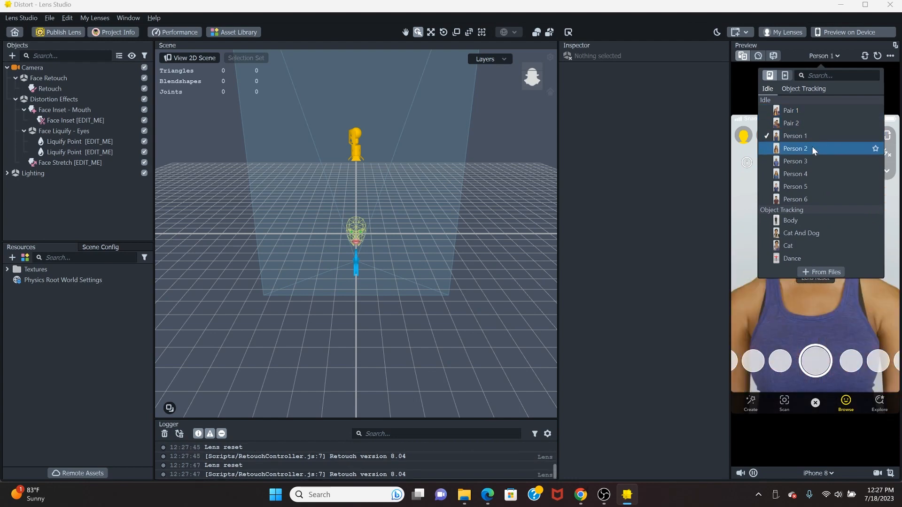
left_click(749, 281)
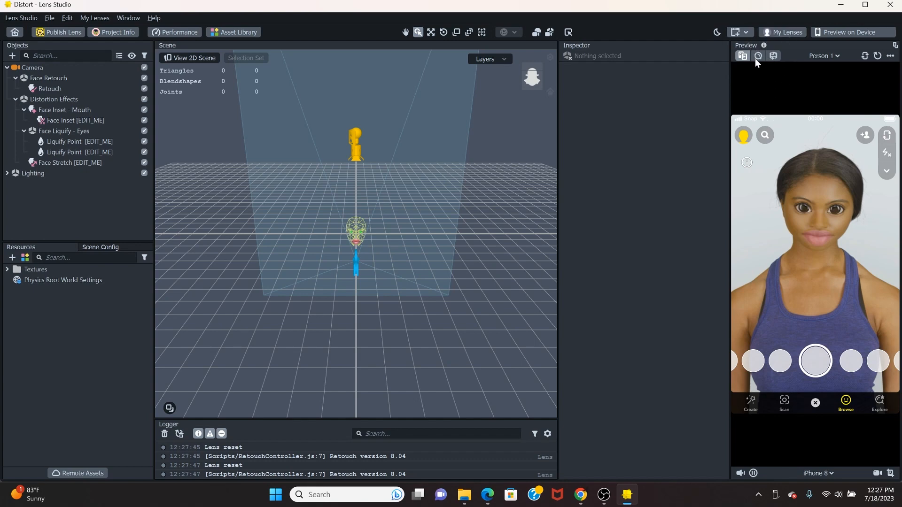
- Try Person 6 as the preview subject and switch the preview to the Idle Person 4 video
left_click(827, 55)
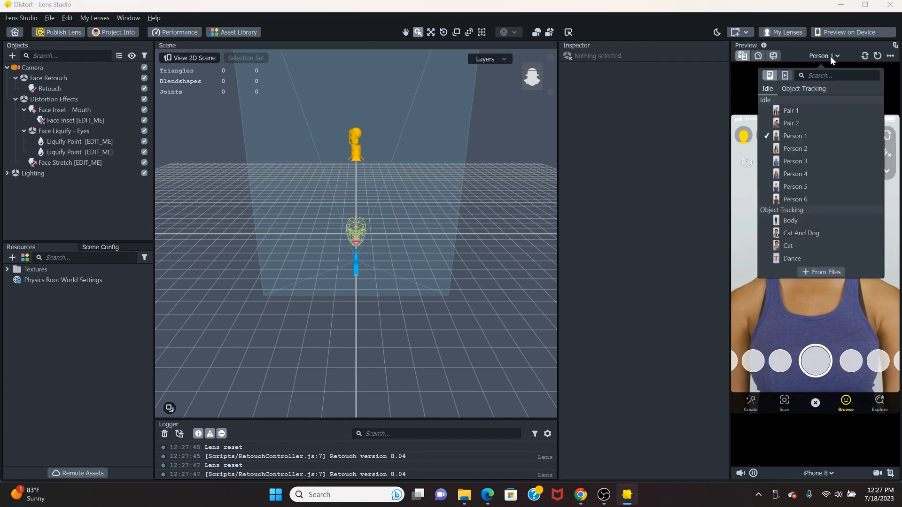
scroll(823, 183, "down", 1)
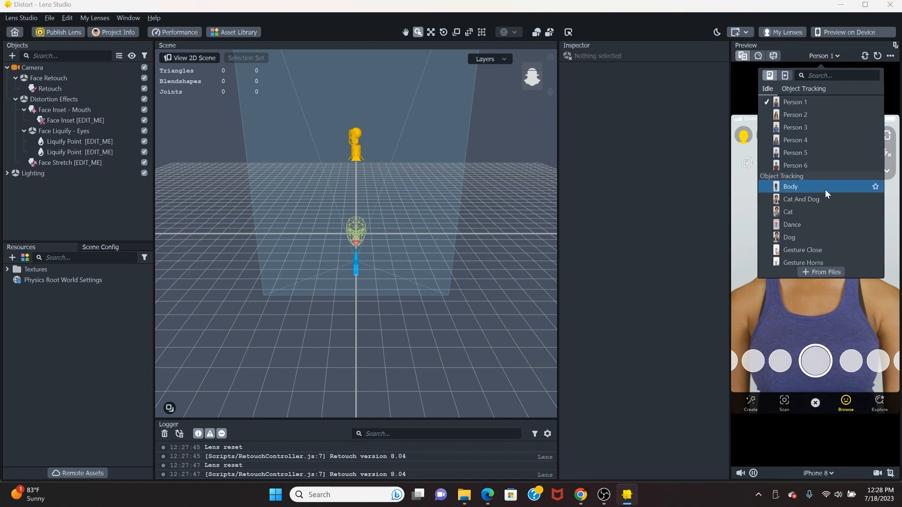
scroll(830, 219, "down", 1)
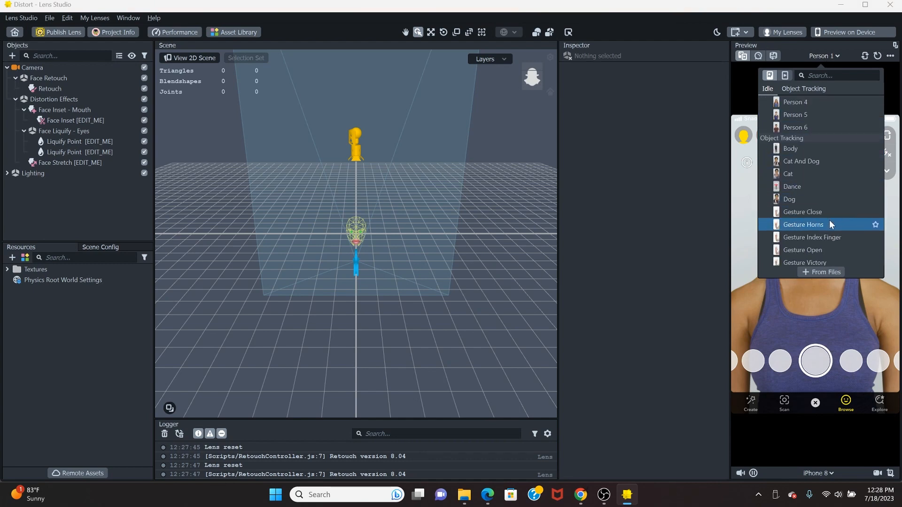
scroll(830, 225, "down", 2)
scroll(830, 224, "up", 3)
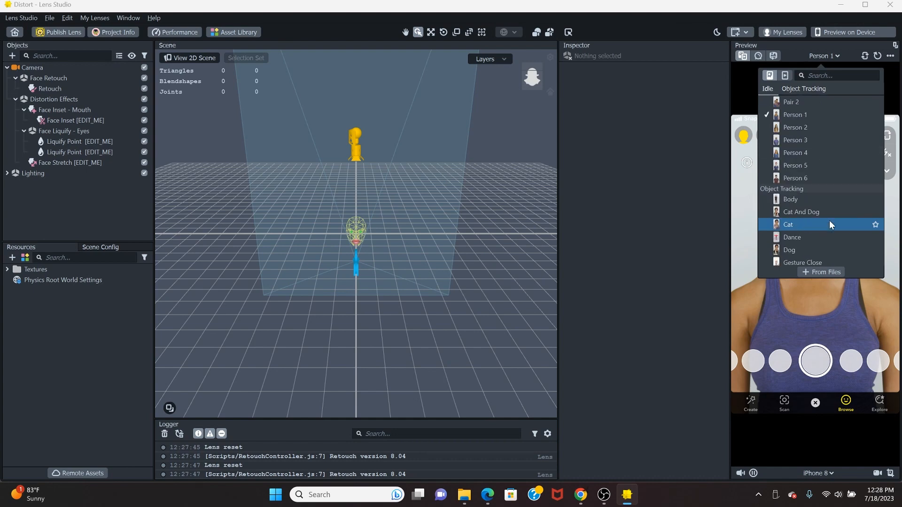
left_click(820, 178)
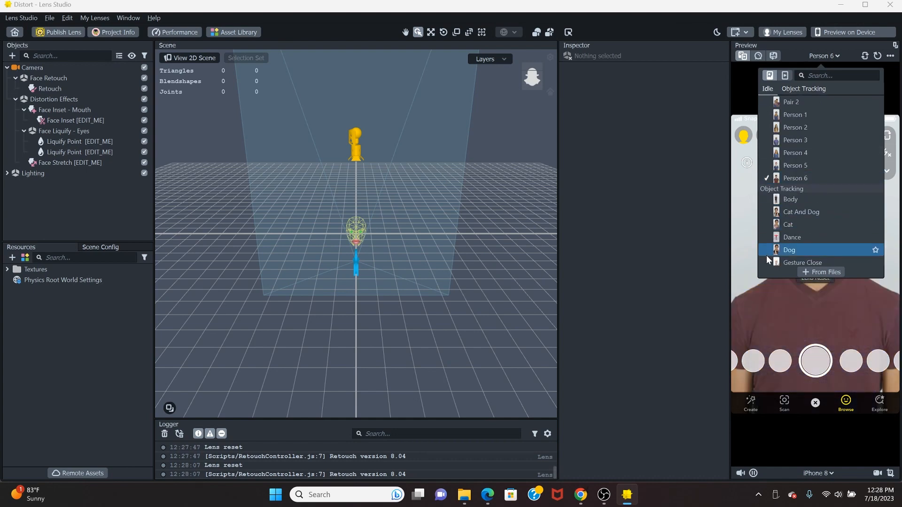
left_click(786, 75)
left_click(696, 207)
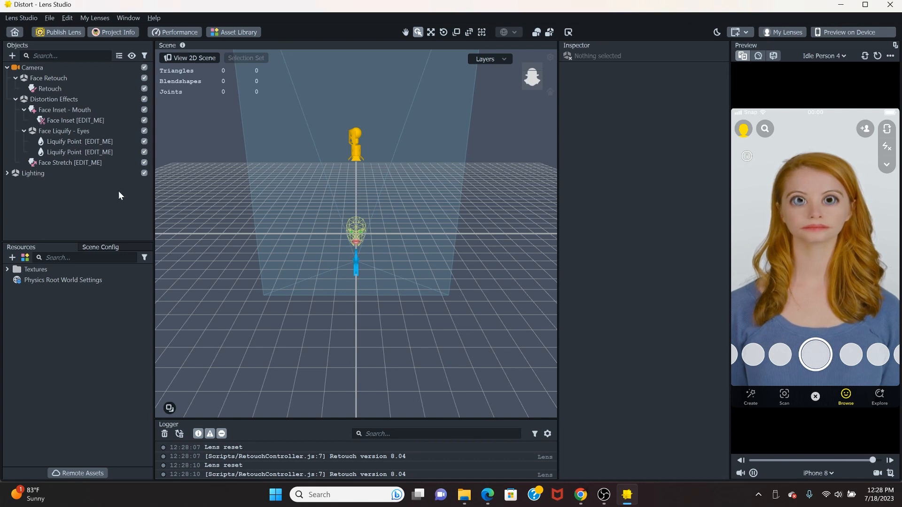
- Examine the Distortion Effects object and its face mesh up close in the 3D scene
left_click(63, 99)
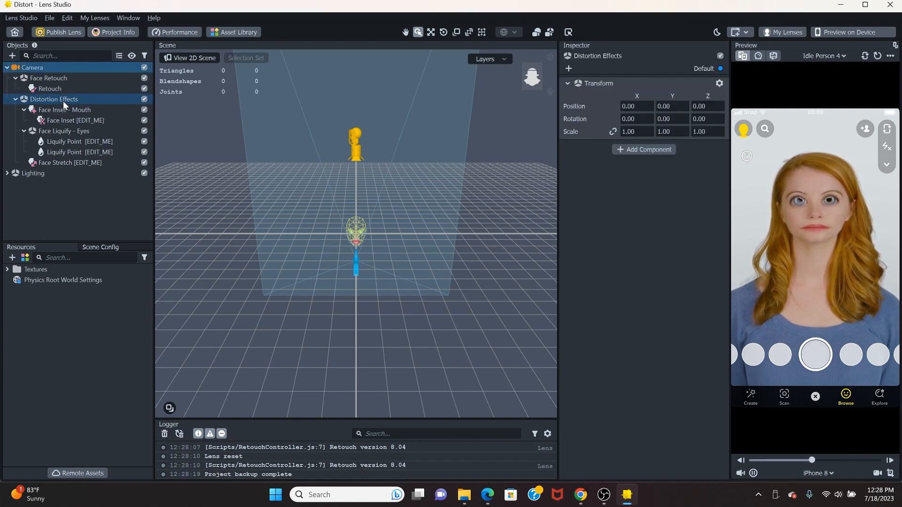
scroll(273, 244, "up", 10)
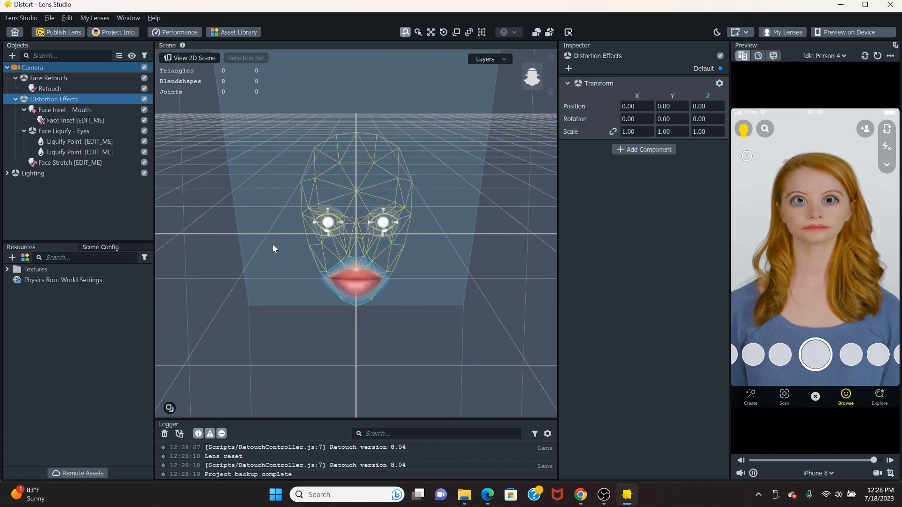
scroll(272, 244, "down", 2)
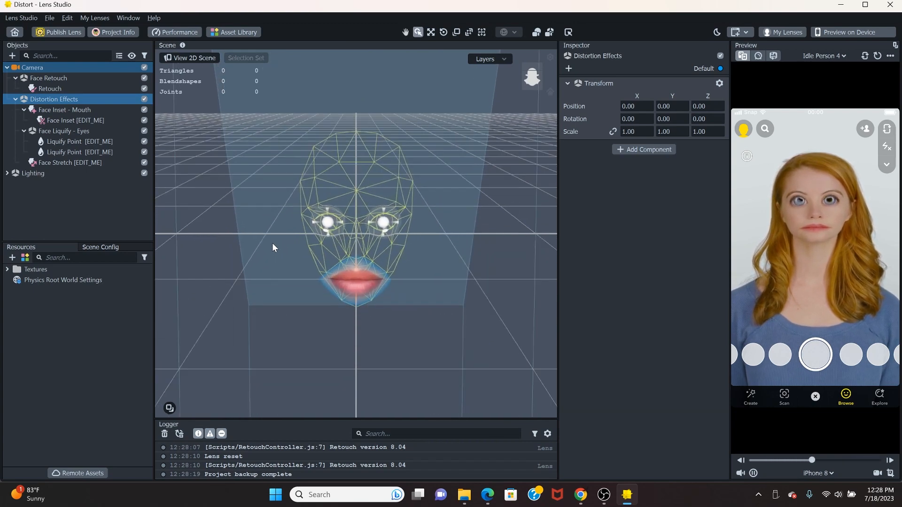
- Try moving the mouth's Face Inset off the face, undo that move, and enlarge the inset to a scale of about 2.16 by 2.86
left_click(67, 112)
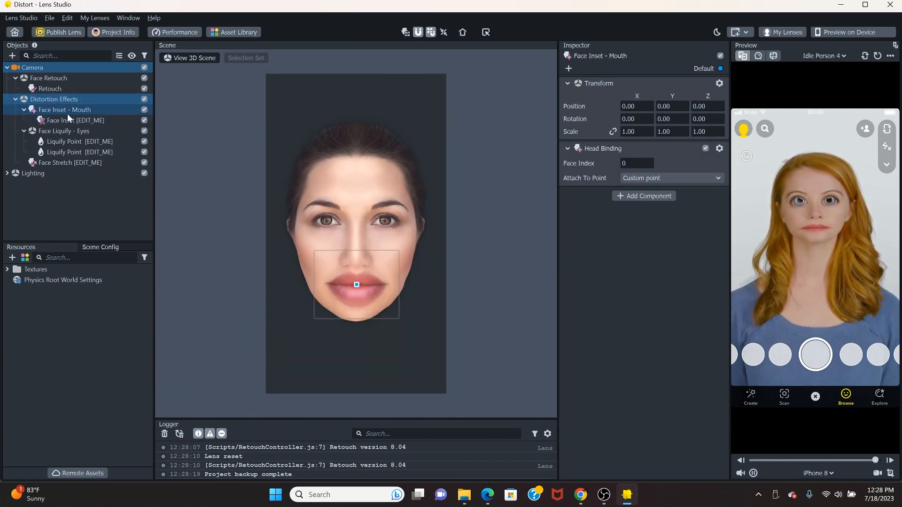
left_click(368, 289)
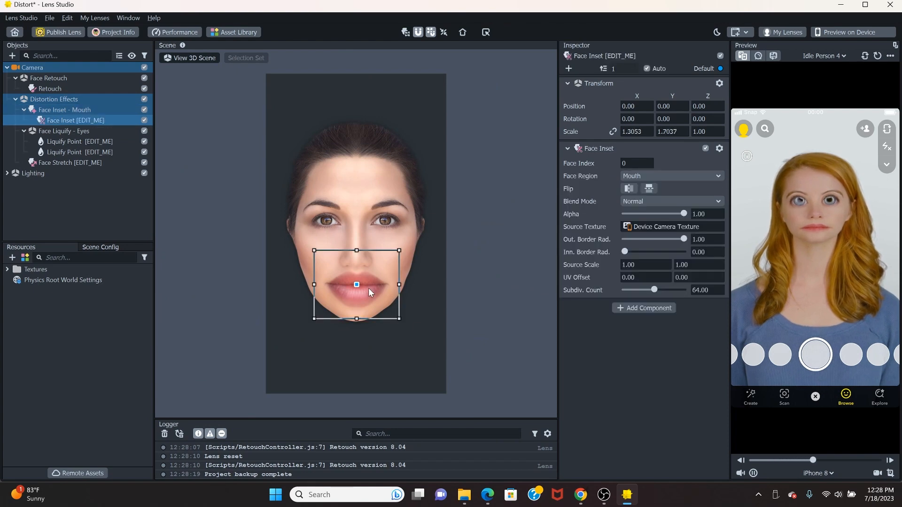
left_click_drag(365, 284, 478, 236)
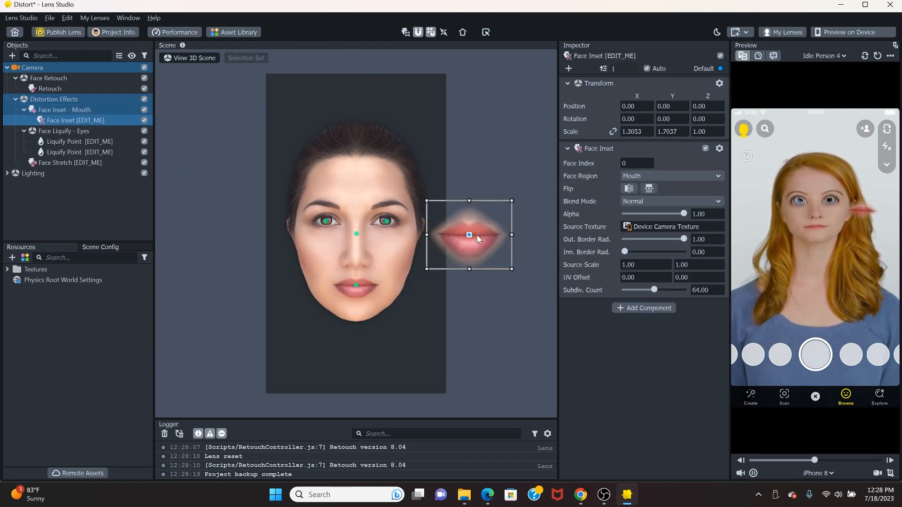
key("ctrl+z")
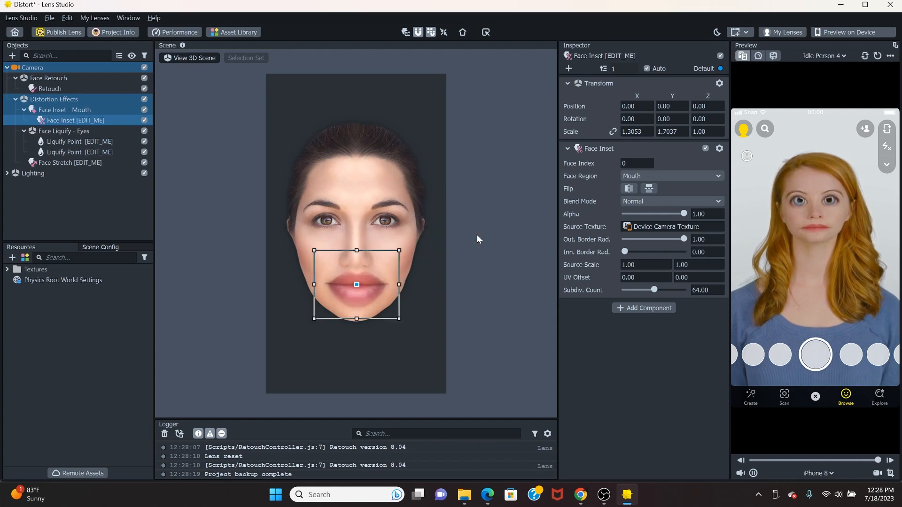
left_click_drag(399, 248, 438, 216)
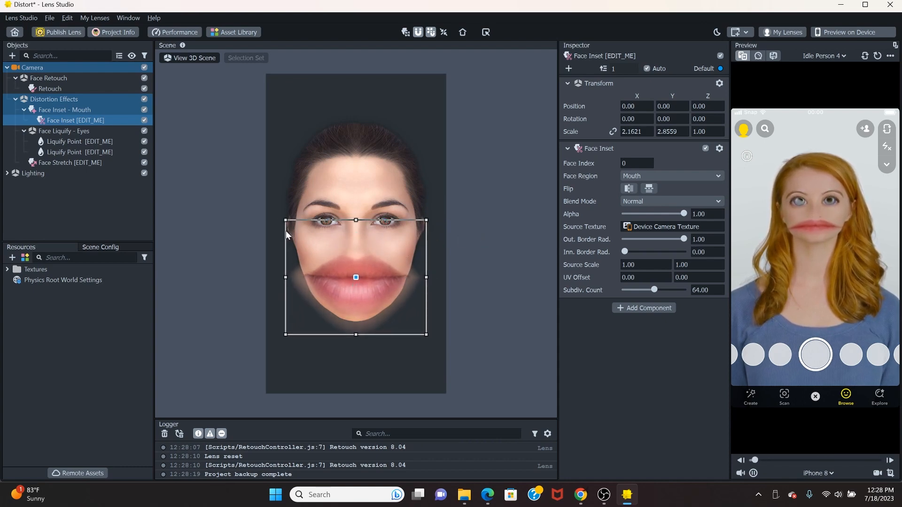
- Set the first Liquify Point under Face Liquify - Eyes to a radius of 3.40 and an intensity of 6.60
left_click(68, 130)
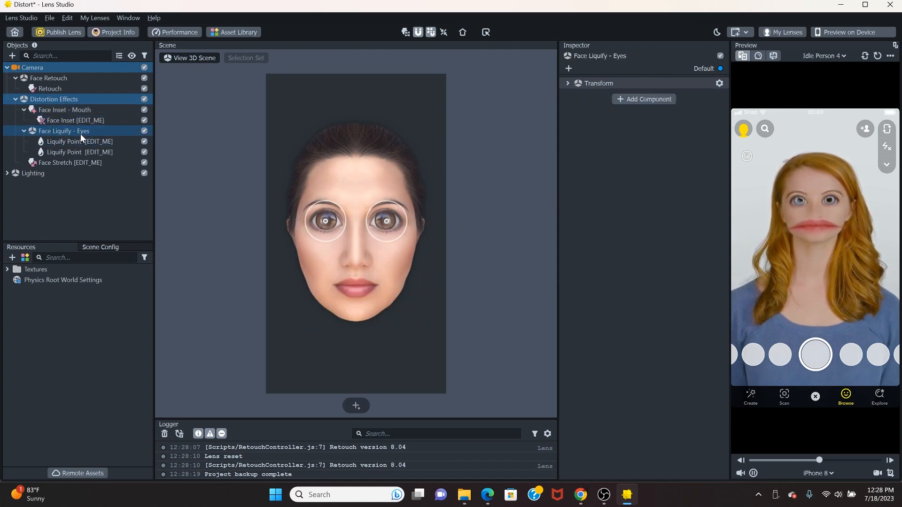
mouse_move(329, 222)
left_mouse_down()
mouse_move(327, 258)
mouse_move(337, 267)
mouse_move(360, 258)
mouse_move(366, 219)
mouse_move(350, 206)
mouse_move(323, 216)
mouse_move(330, 229)
mouse_move(362, 240)
mouse_move(361, 296)
mouse_move(309, 237)
mouse_move(328, 222)
left_mouse_up()
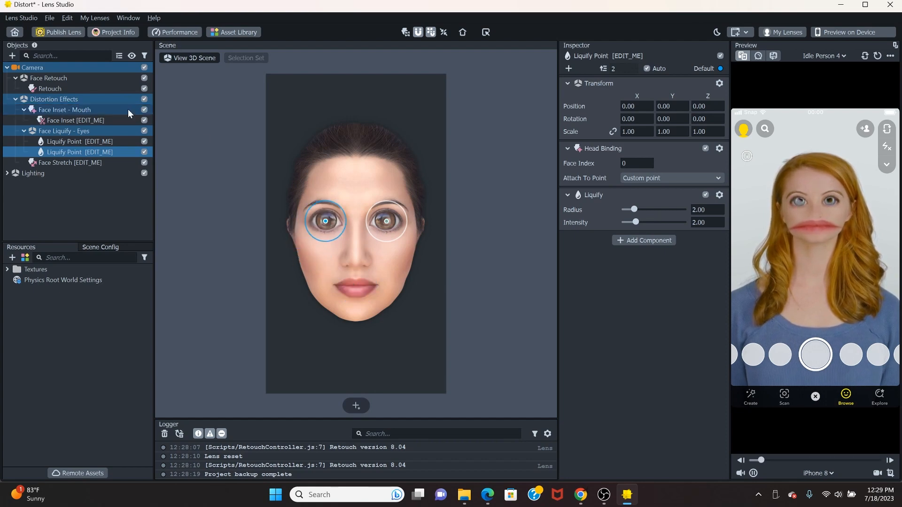
left_click(94, 141)
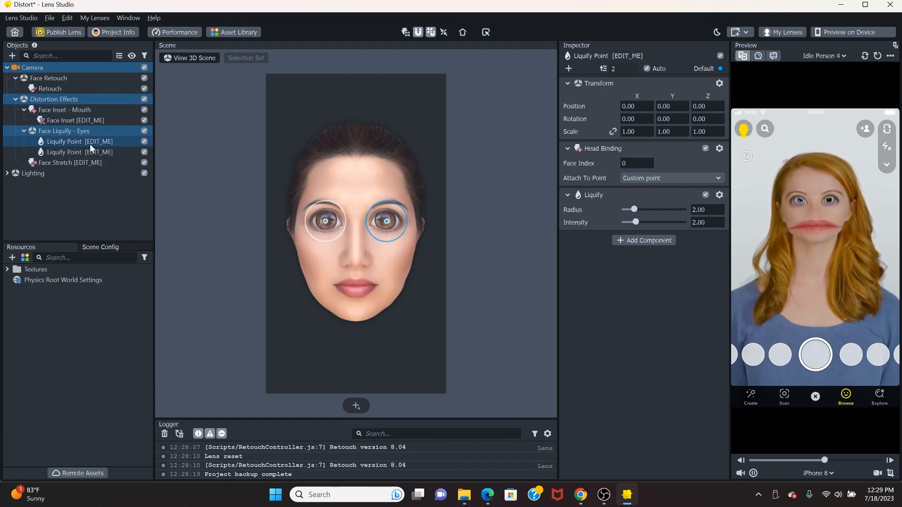
left_click(89, 151)
left_click(89, 142)
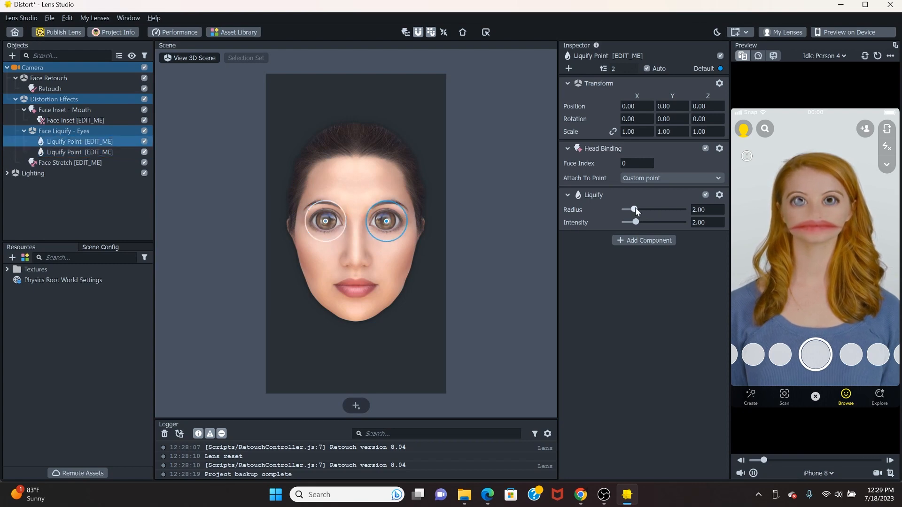
mouse_move(636, 209)
left_mouse_down()
mouse_move(661, 210)
mouse_move(635, 210)
mouse_move(650, 225)
mouse_move(673, 222)
mouse_move(663, 222)
left_mouse_up()
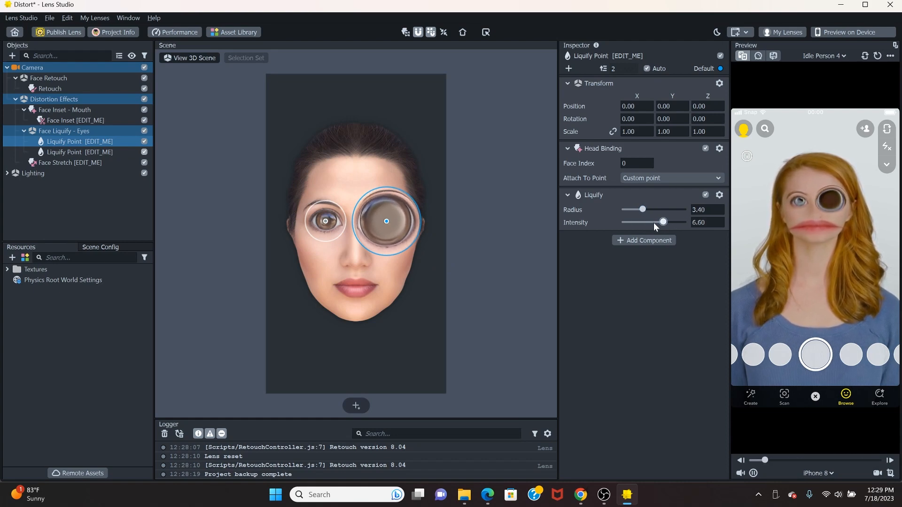
- Reshape the Face Stretch mesh by pulling the chin and jaw points down, lowering the lower lip and widening the jawline outward
left_click(56, 162)
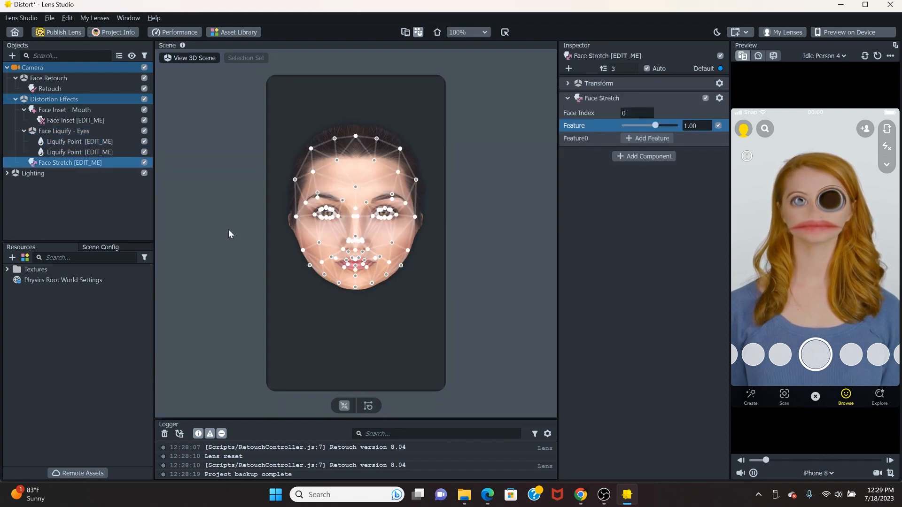
left_click_drag(355, 311, 356, 348)
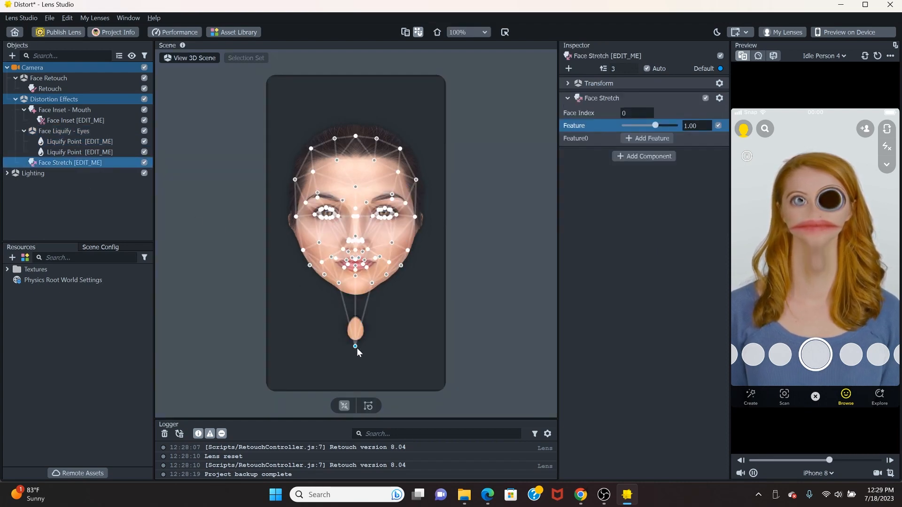
left_click_drag(343, 289, 328, 317)
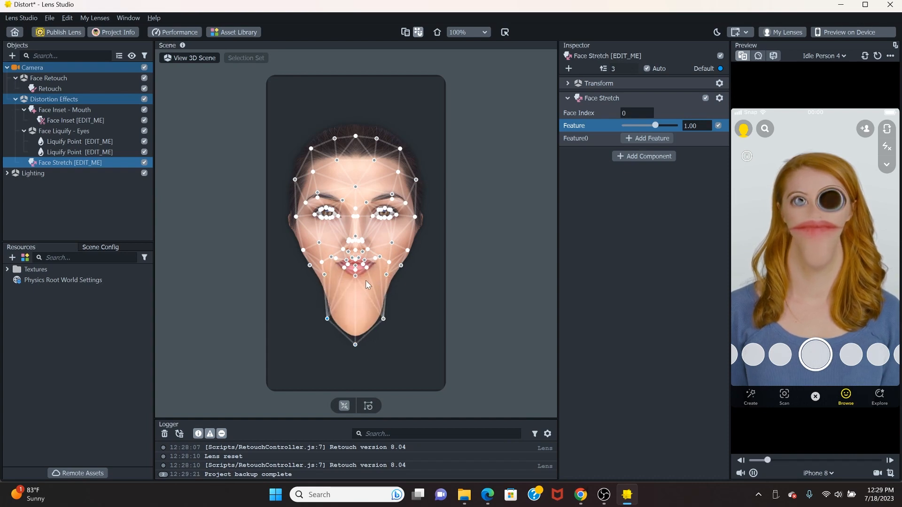
left_click_drag(355, 277, 356, 322)
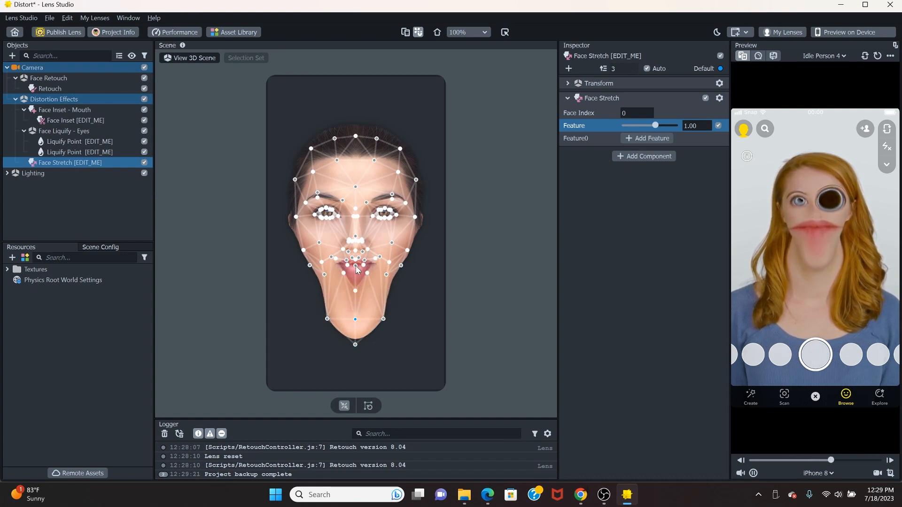
left_click_drag(355, 267, 292, 280)
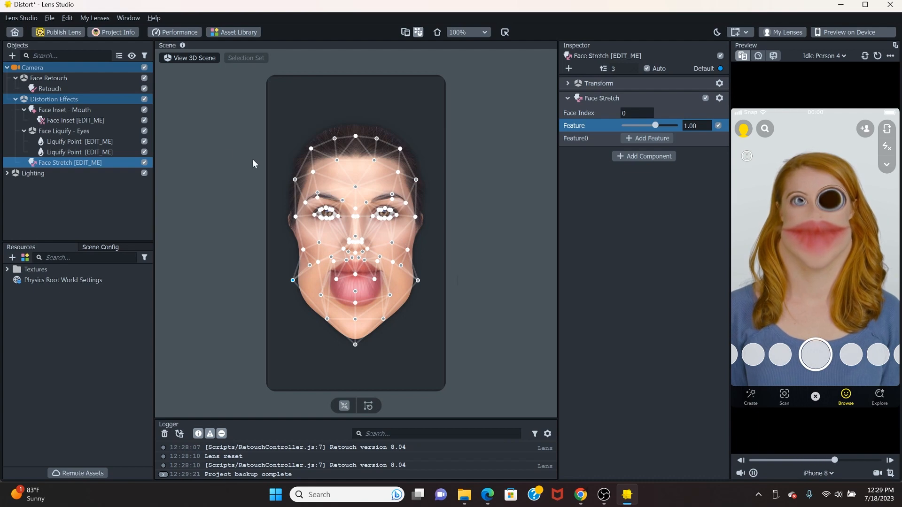
- Show the distorted face in the 3D scene and set the Face Stretch feature strength to -0.50
left_click(7, 173)
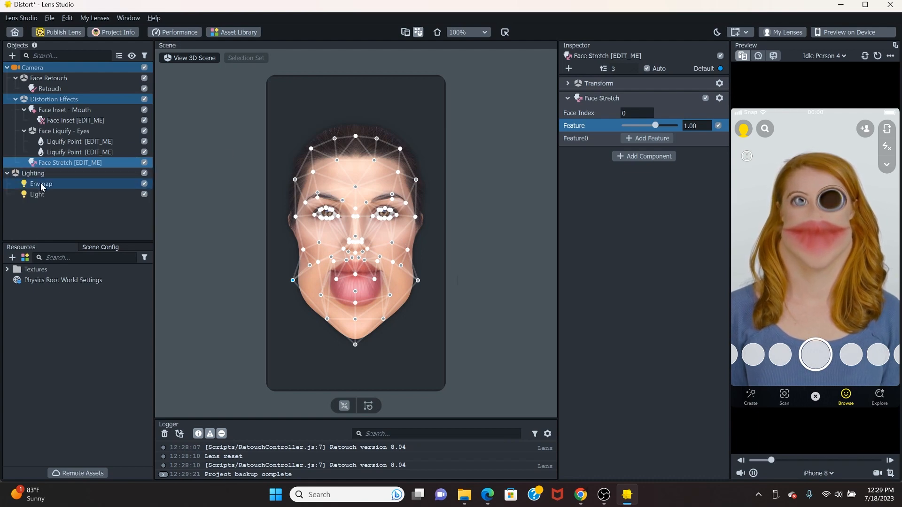
left_click(203, 58)
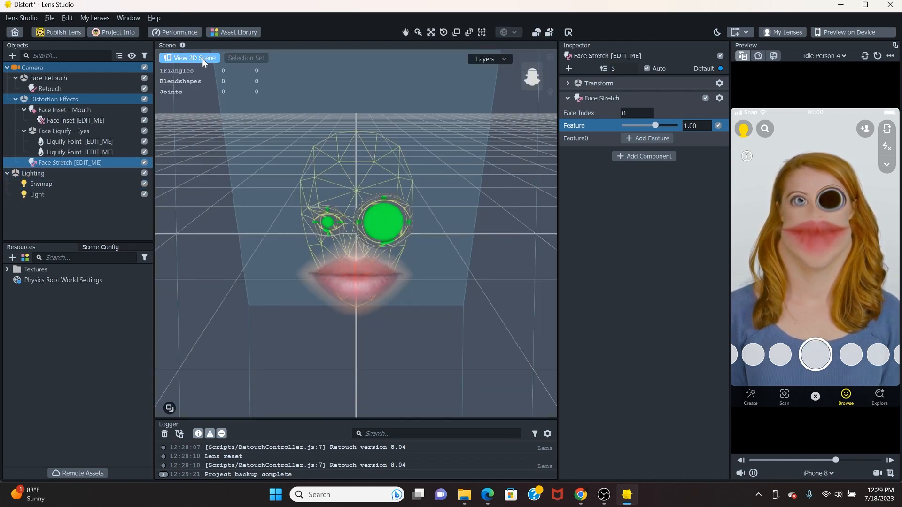
scroll(437, 227, "down", 3)
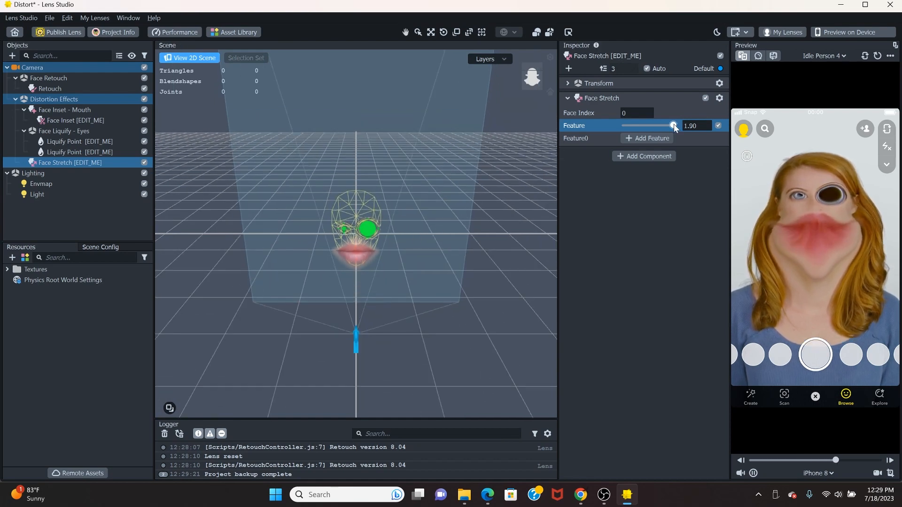
left_click_drag(657, 124, 625, 125)
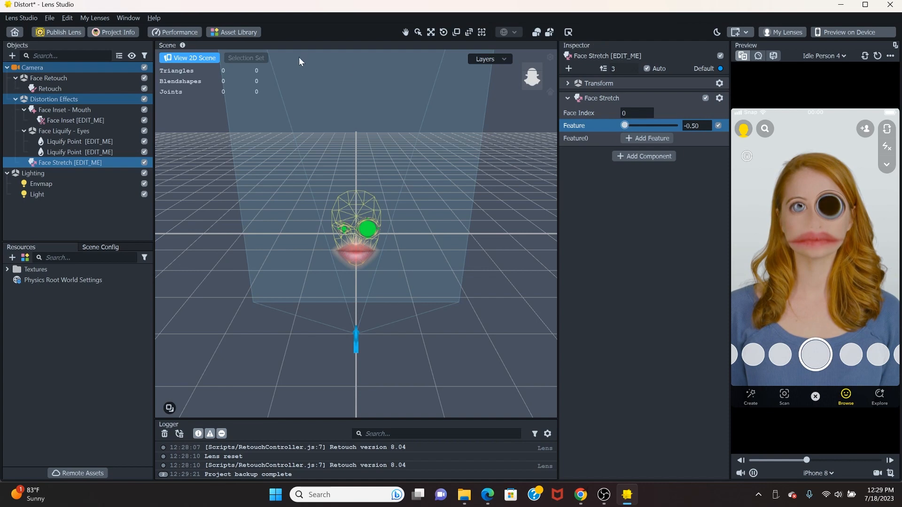
- Close the Distort project without saving its changes and open the Baseball Cap template
left_click(14, 32)
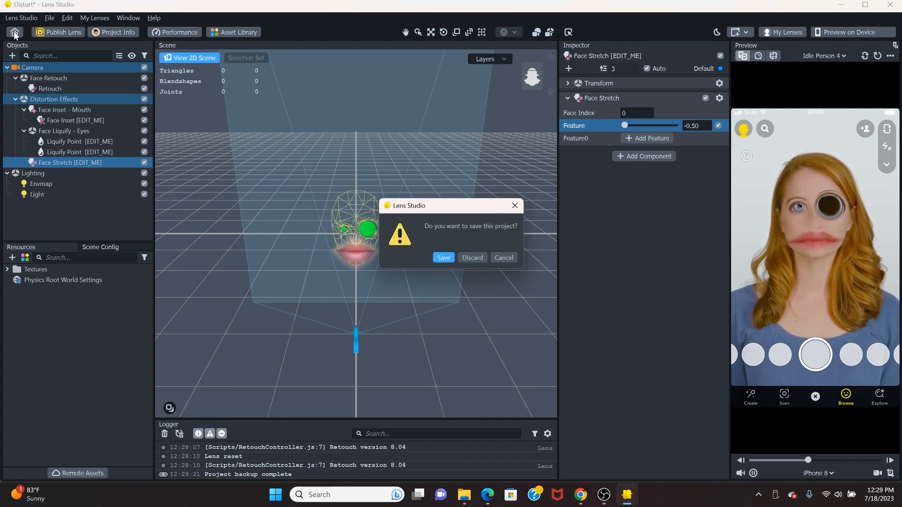
left_click(473, 259)
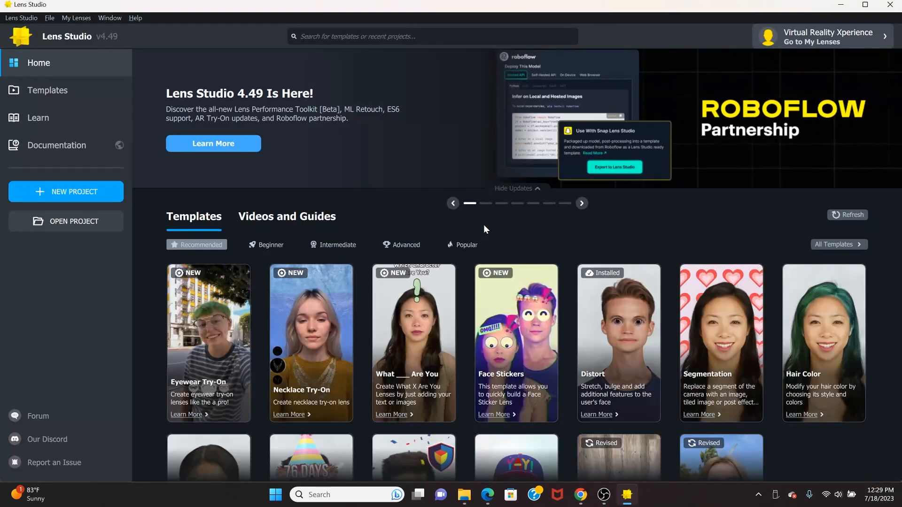
scroll(483, 225, "down", 3)
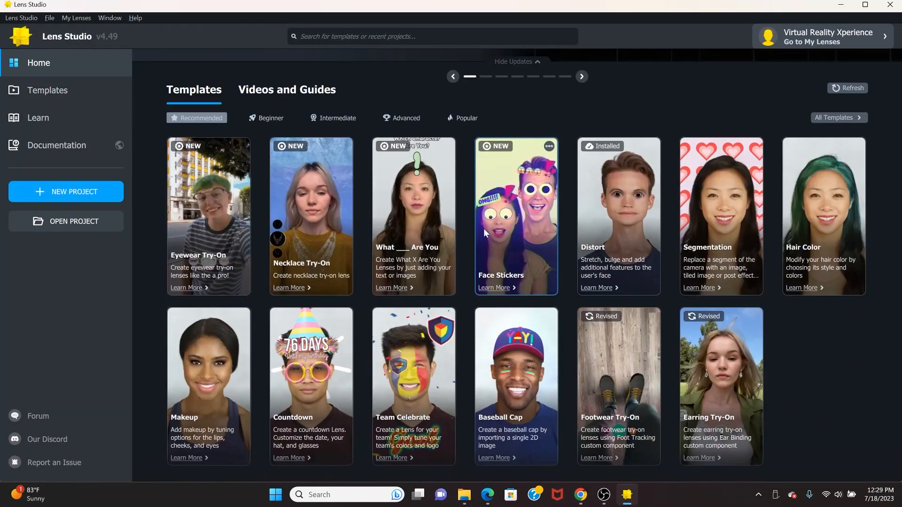
left_click(515, 378)
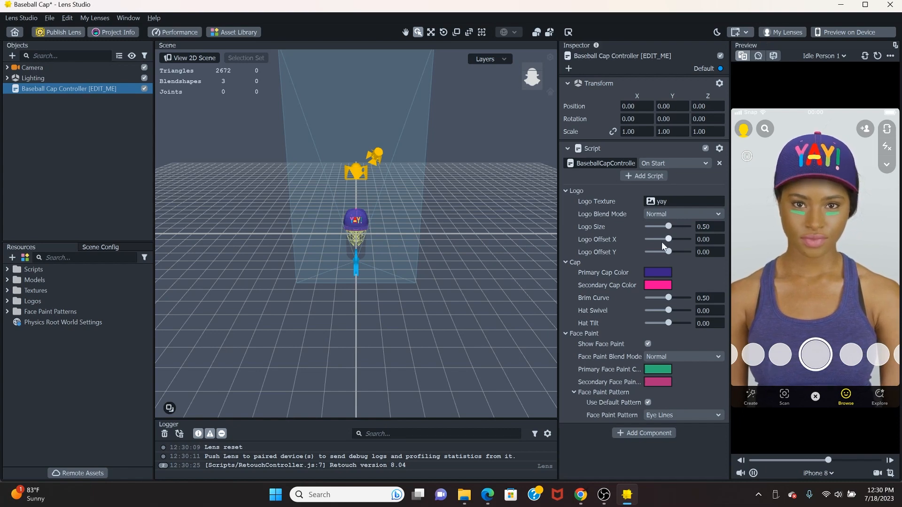
- Set the Logo Size of the Baseball Cap Controller to 0.70
mouse_move(668, 226)
left_mouse_down()
mouse_move(691, 226)
mouse_move(679, 228)
left_mouse_up()
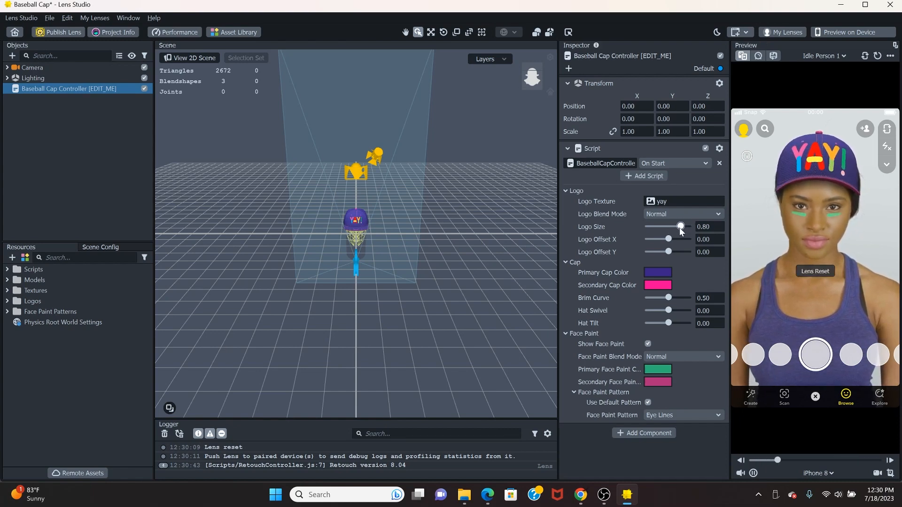
left_click(6, 79)
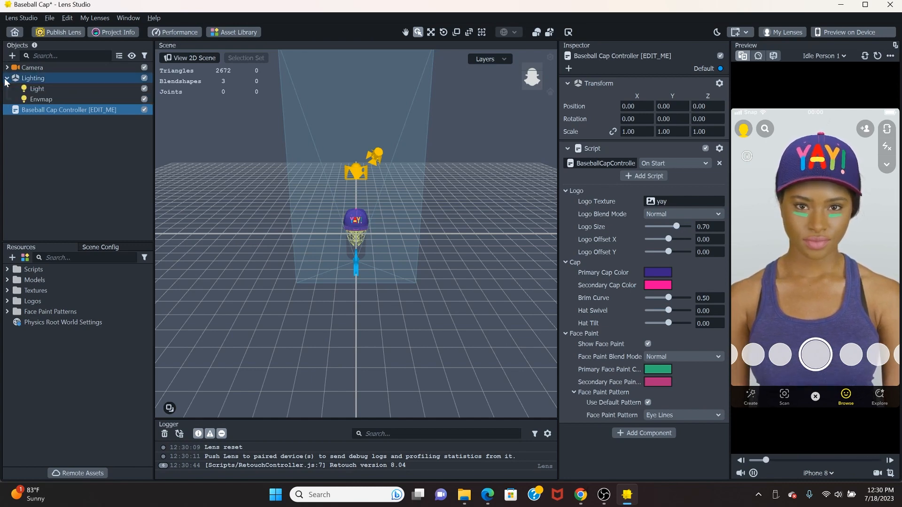
left_click(6, 79)
double_click(55, 91)
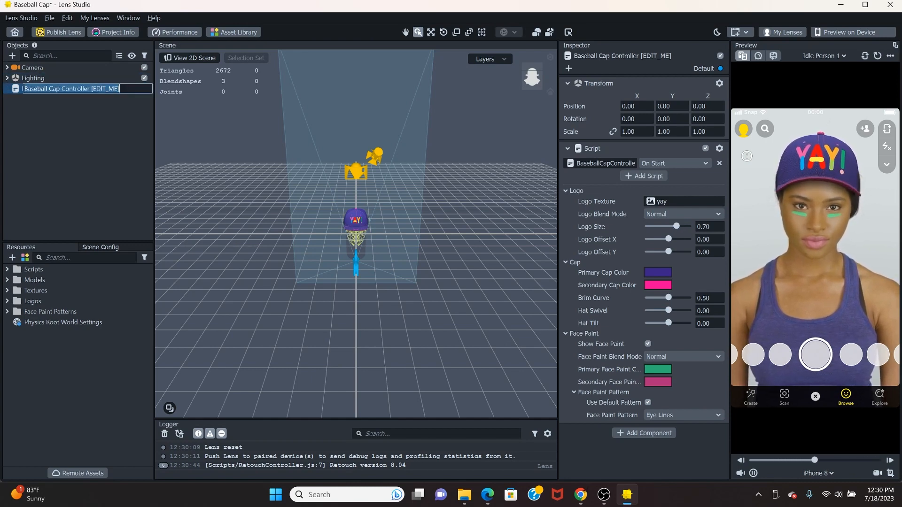
left_click(50, 126)
left_click(16, 87)
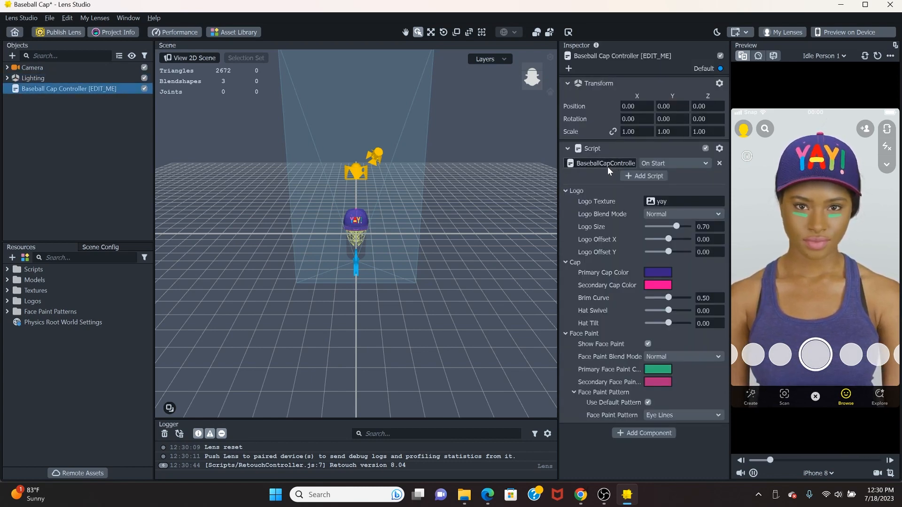
- Examine the Baseball Cap model's meshes, textures and materials, previewing the cap_tech and cap_norm textures
left_click(656, 201)
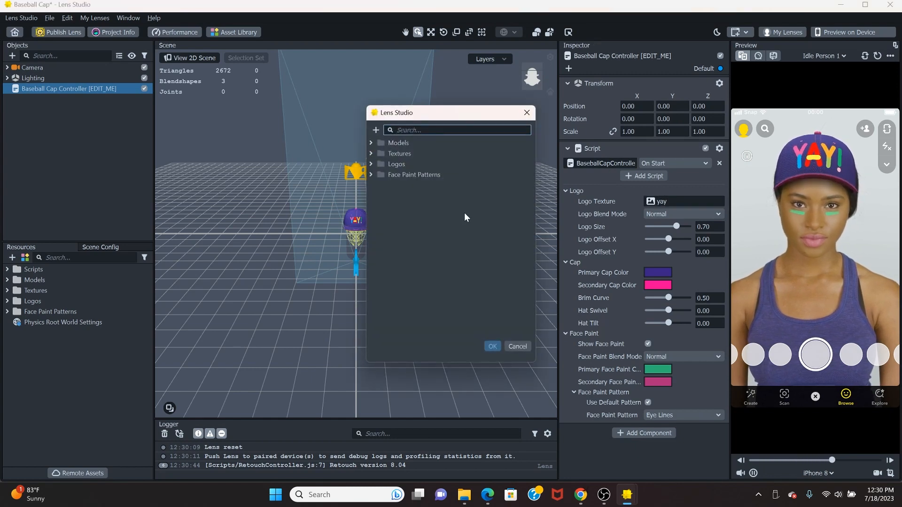
left_click(527, 112)
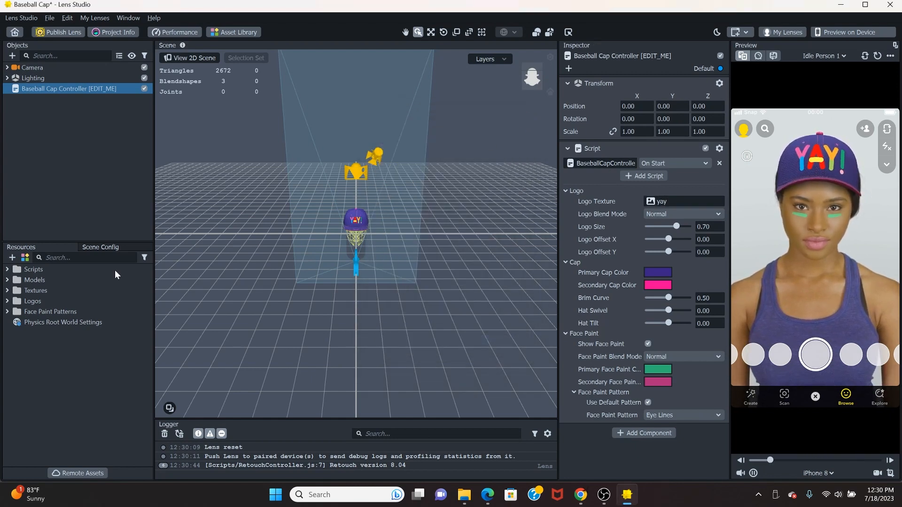
left_click(7, 292)
left_click(7, 281)
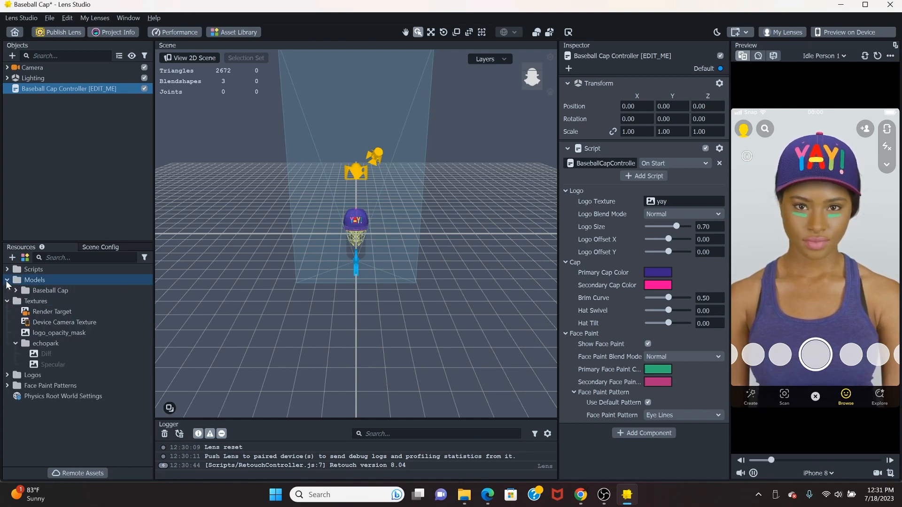
left_click(16, 290)
left_click(24, 301)
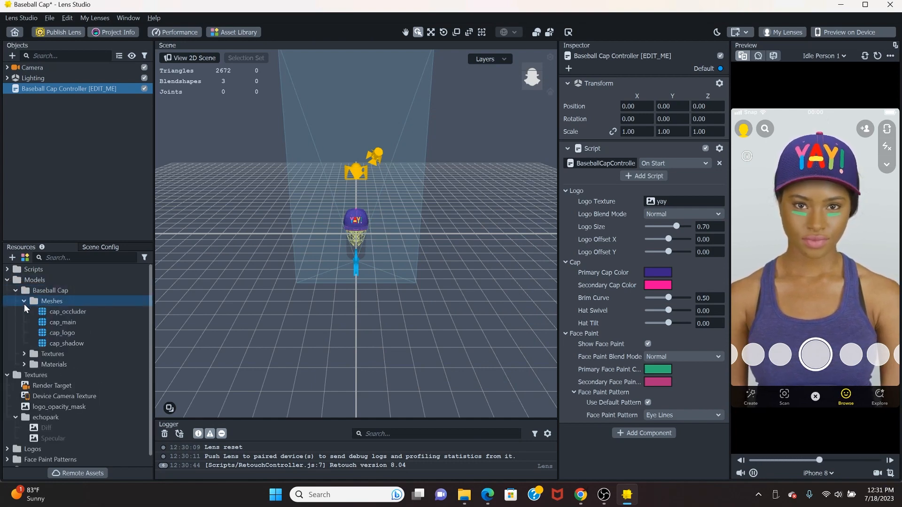
left_click(24, 354)
scroll(24, 355, "down", 3)
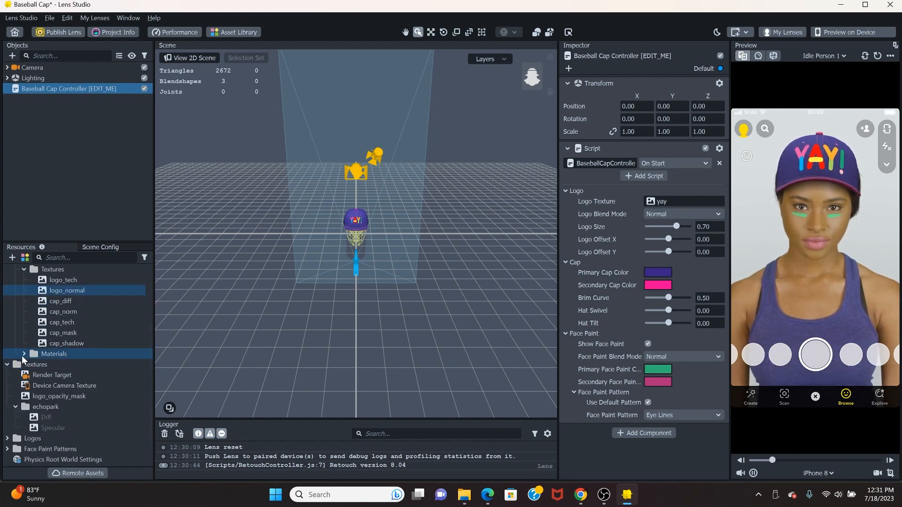
left_click(24, 354)
left_click(77, 333)
left_click(77, 320)
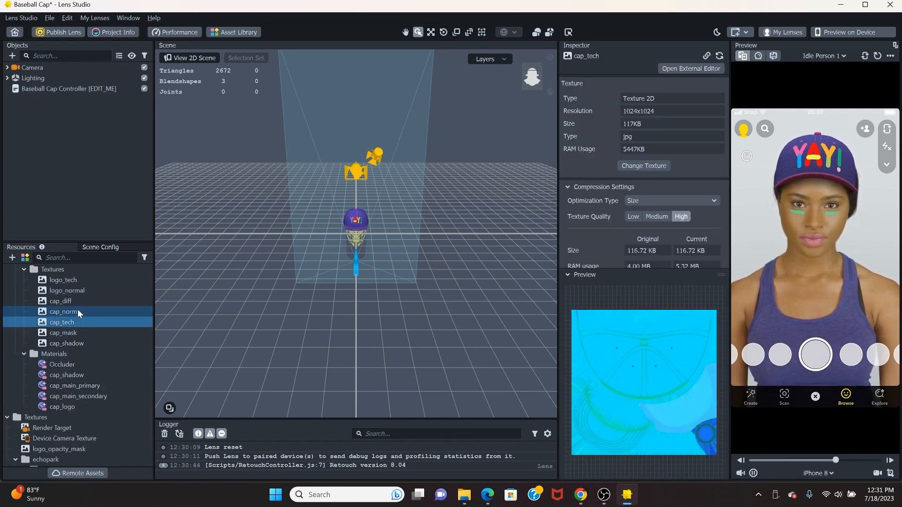
left_click(77, 312)
scroll(73, 312, "down", 2)
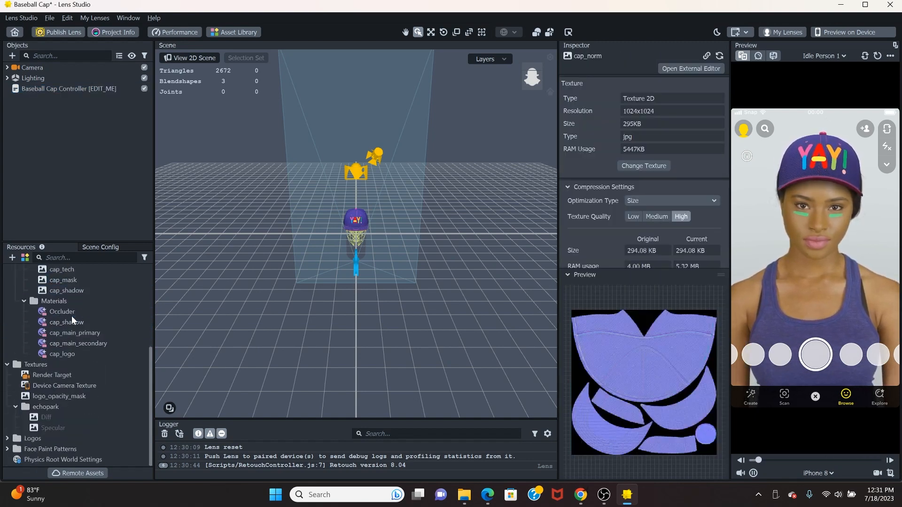
- Preview the sheep, yay and wow images in the Logos folder
left_click(7, 438)
left_click(46, 408)
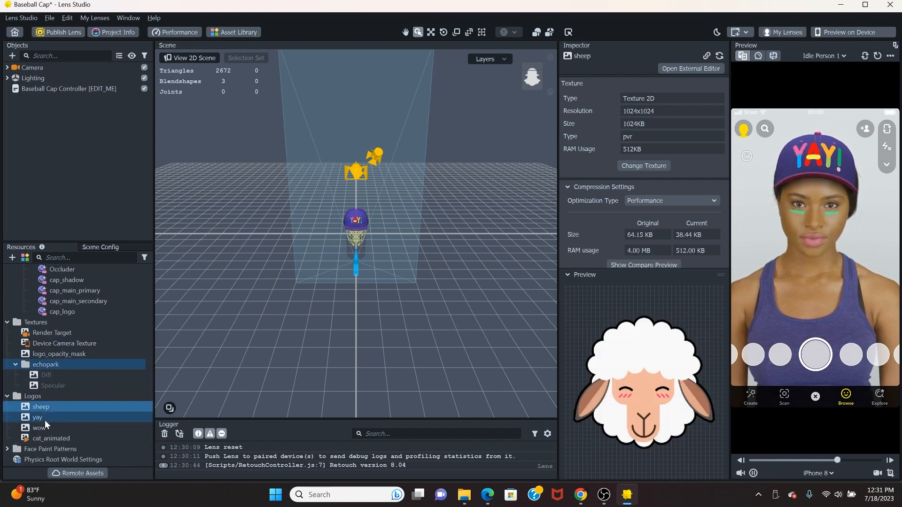
left_click(44, 420)
left_click(48, 428)
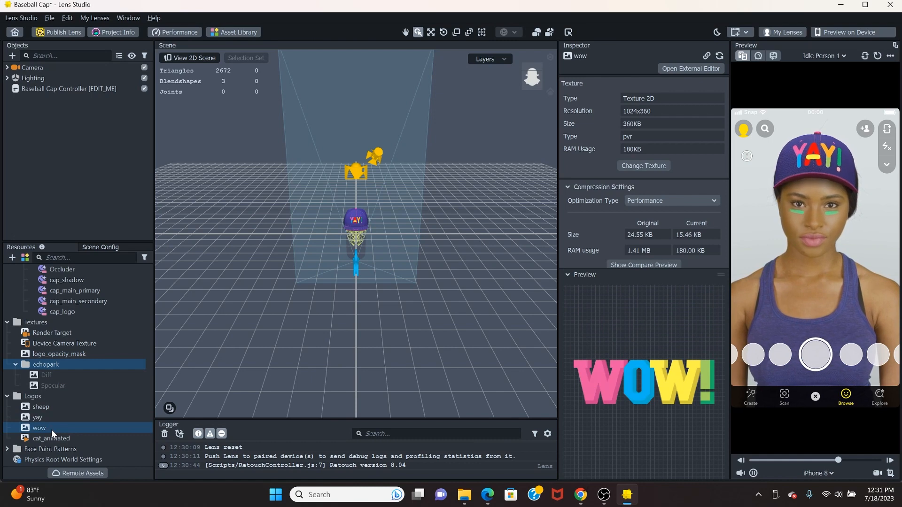
left_click(44, 407)
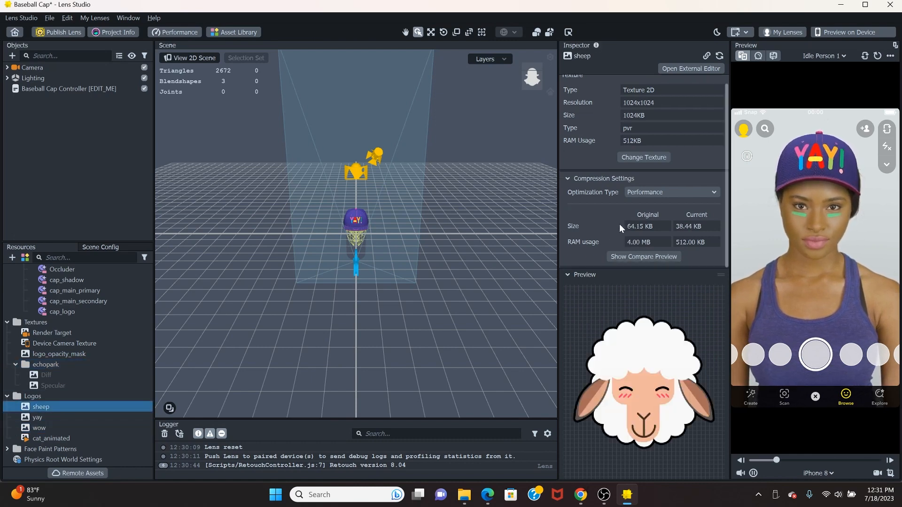
- Assign the sheep image as the Logo Texture of the Baseball Cap Controller
left_click(33, 92)
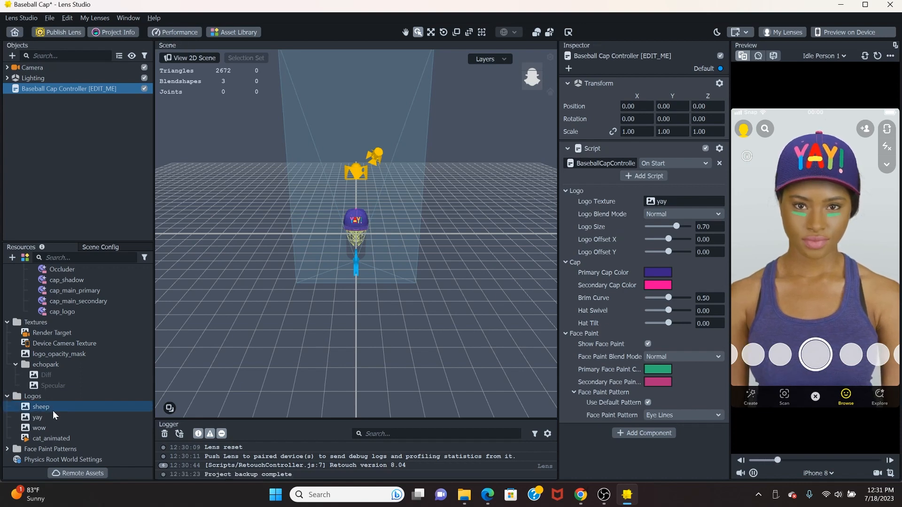
left_click(42, 425)
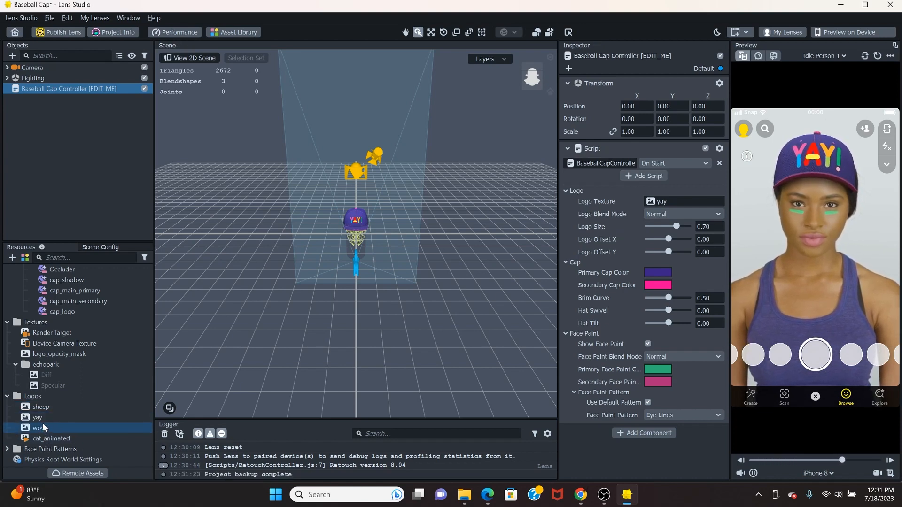
left_click_drag(45, 407, 676, 201)
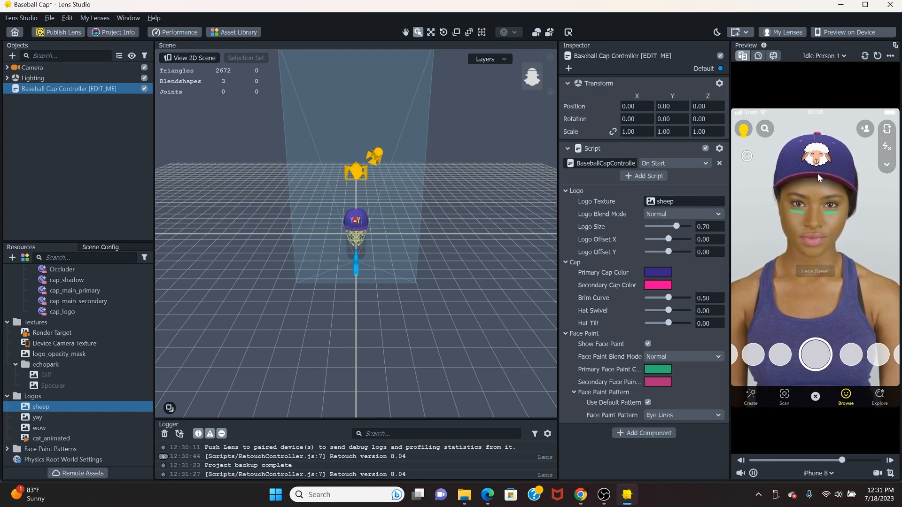
left_click(656, 274)
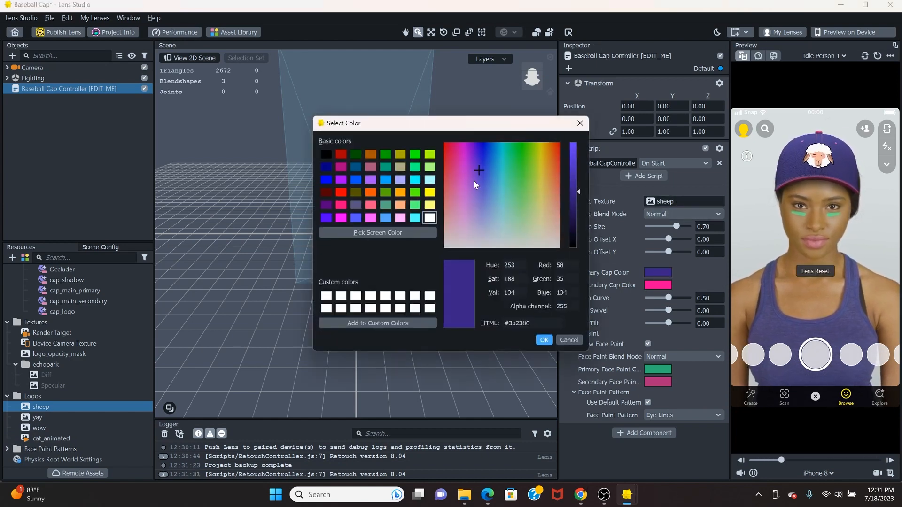
left_click_drag(474, 180, 597, 138)
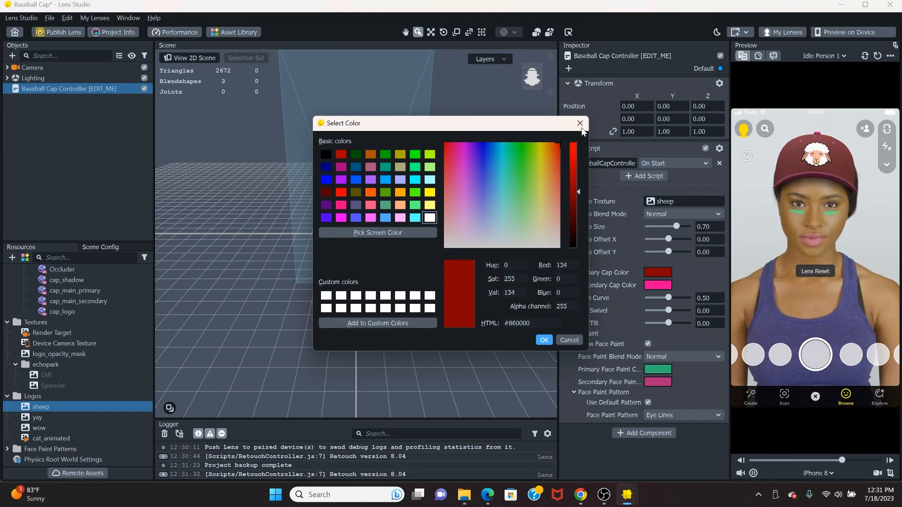
left_click(582, 126)
left_click(658, 272)
left_click_drag(446, 231, 426, 258)
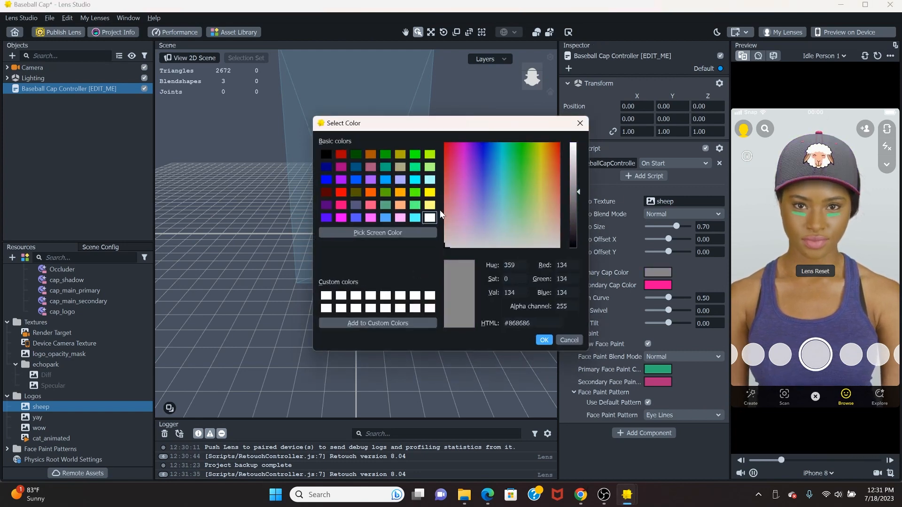
left_click(430, 218)
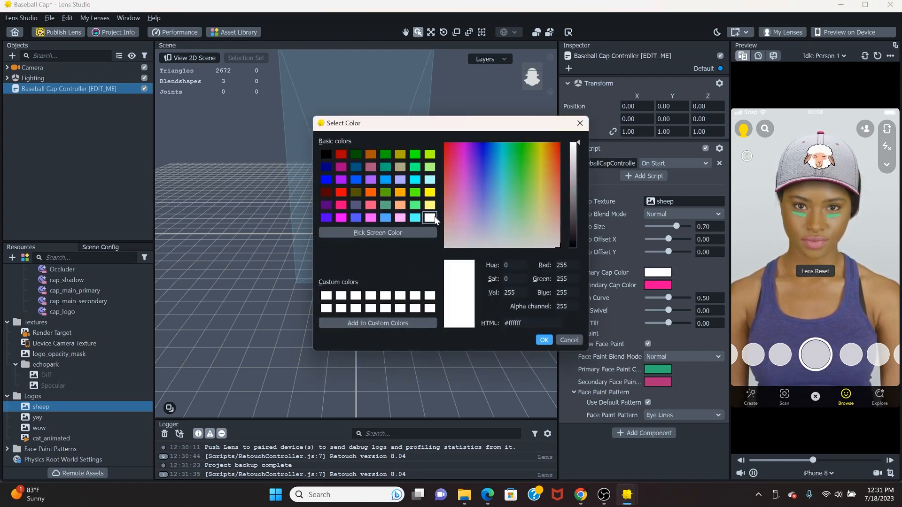
left_click(587, 123)
- Set the Primary Cap Color to grey #868686
left_click(657, 273)
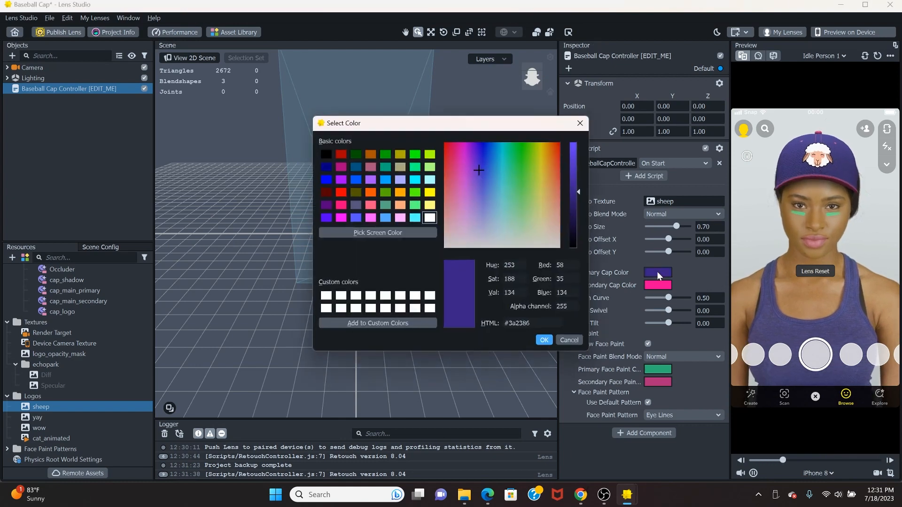
left_click_drag(501, 193, 457, 319)
left_click(544, 340)
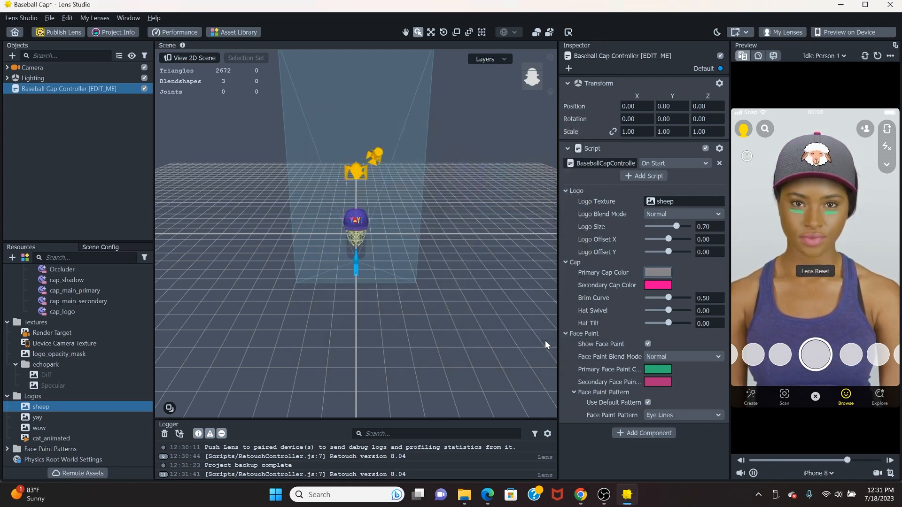
- Set the Primary Cap Color to off-white #f9f9f9, sampled from the sheep logo in the lens preview
left_click(658, 273)
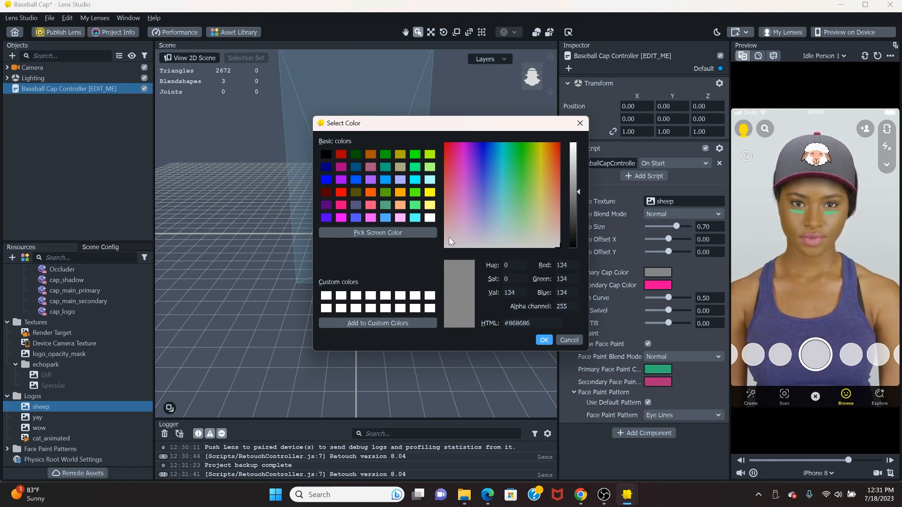
left_click(380, 233)
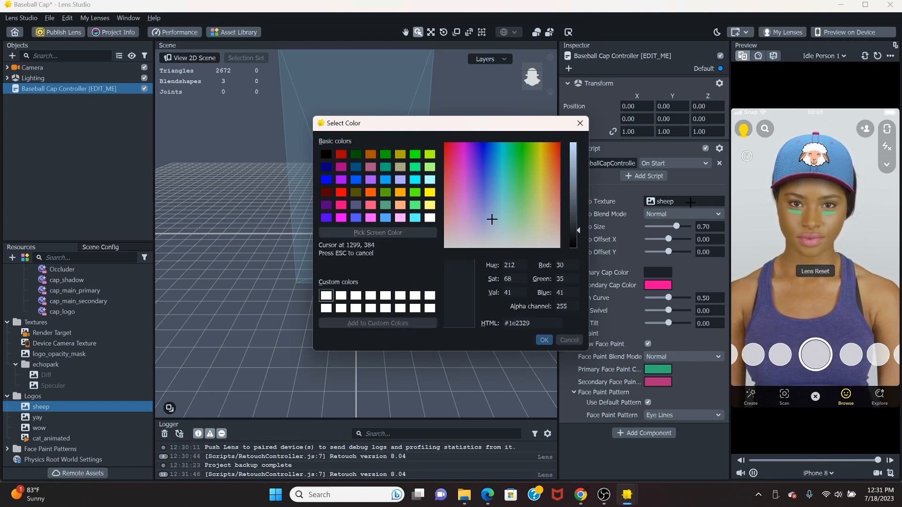
left_click(820, 149)
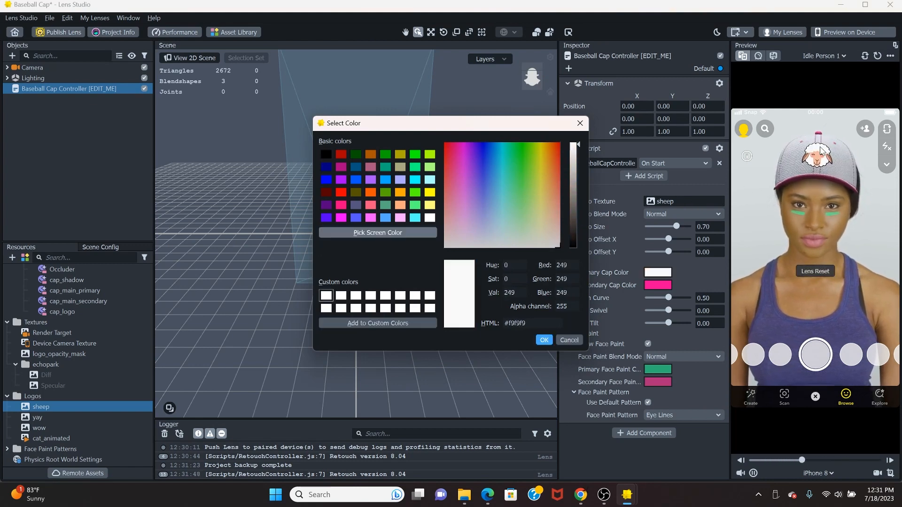
left_click(539, 341)
- Set the Secondary Cap Color to peach #f1b79e, sampled from the sheep logo in the lens preview
left_click(657, 284)
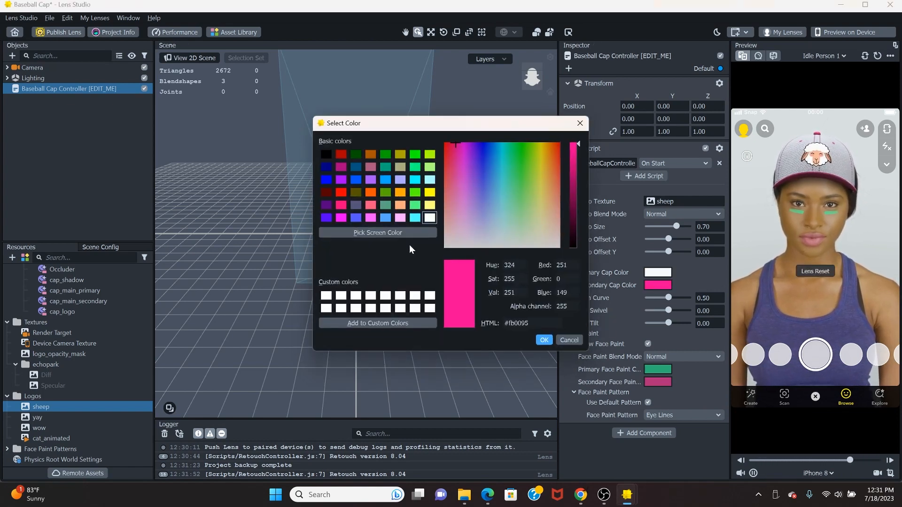
left_click(380, 232)
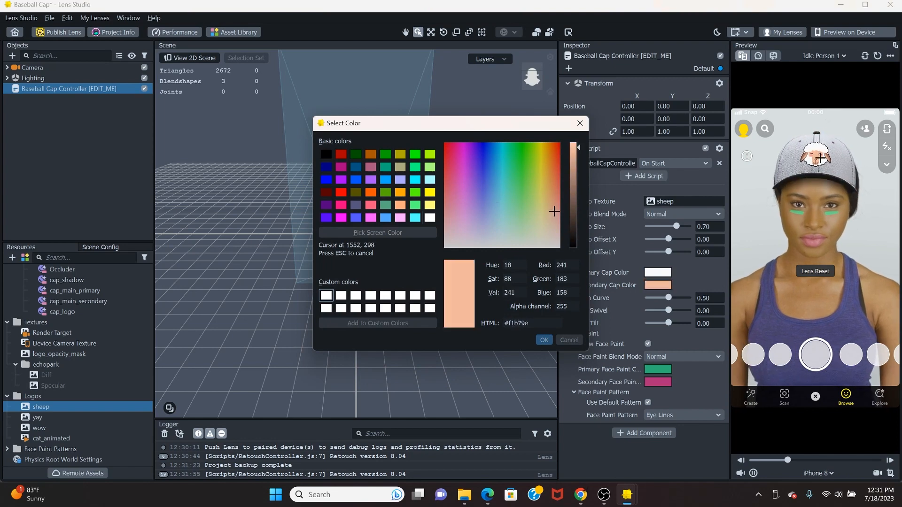
left_click(820, 158)
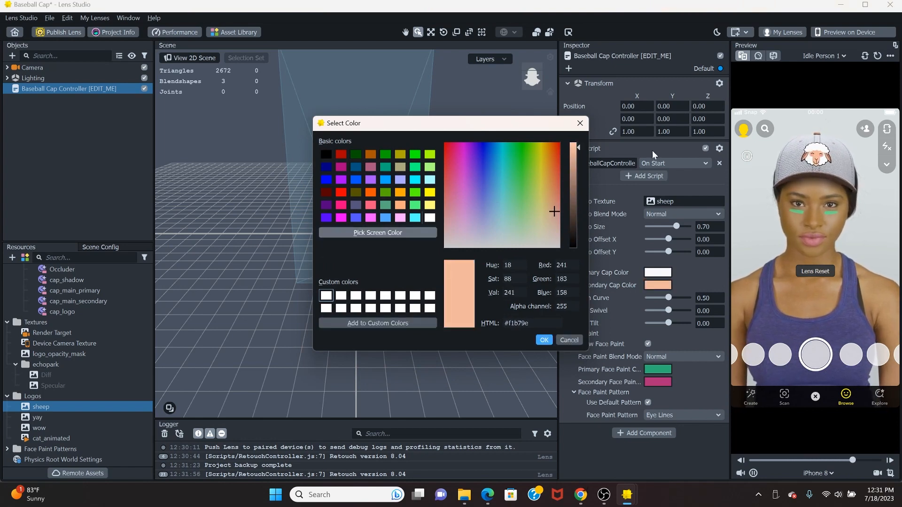
left_click(544, 340)
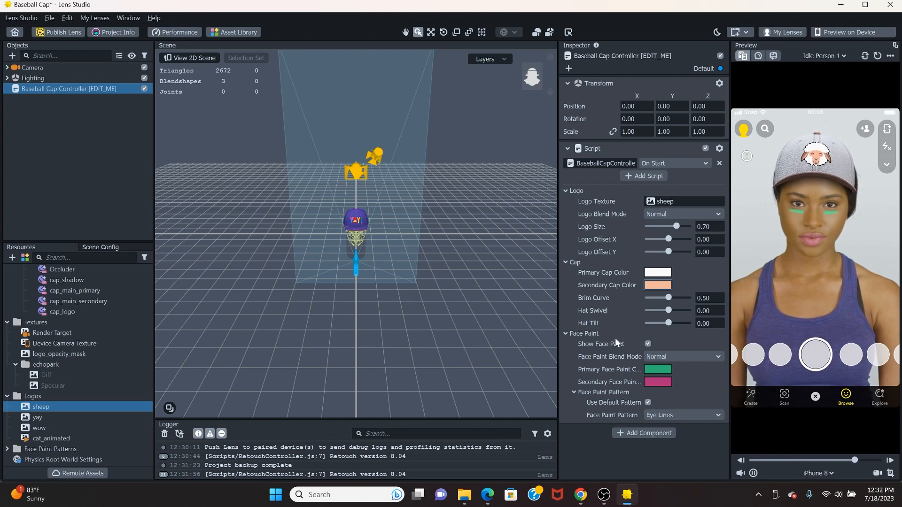
- Try disabling Show Face Paint and Use Default Pattern on the Baseball Cap Controller, re-enabling each one
left_click(648, 344)
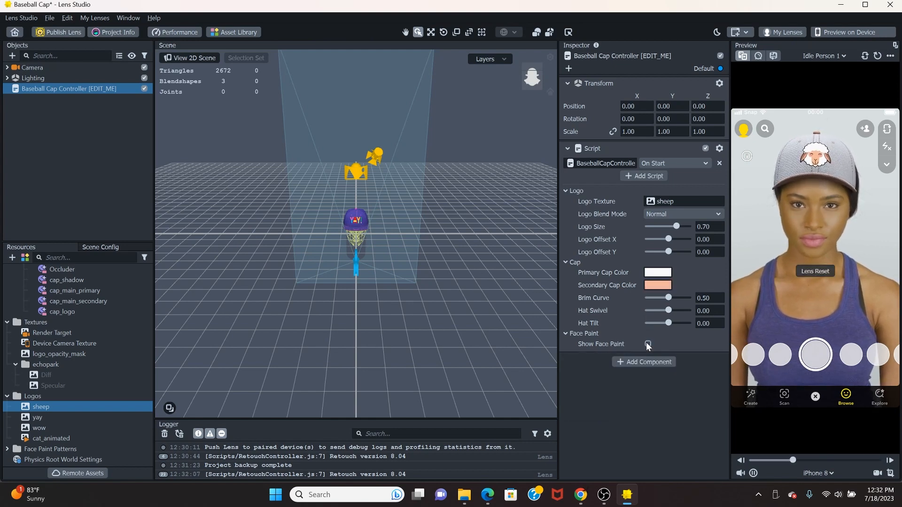
left_click(648, 344)
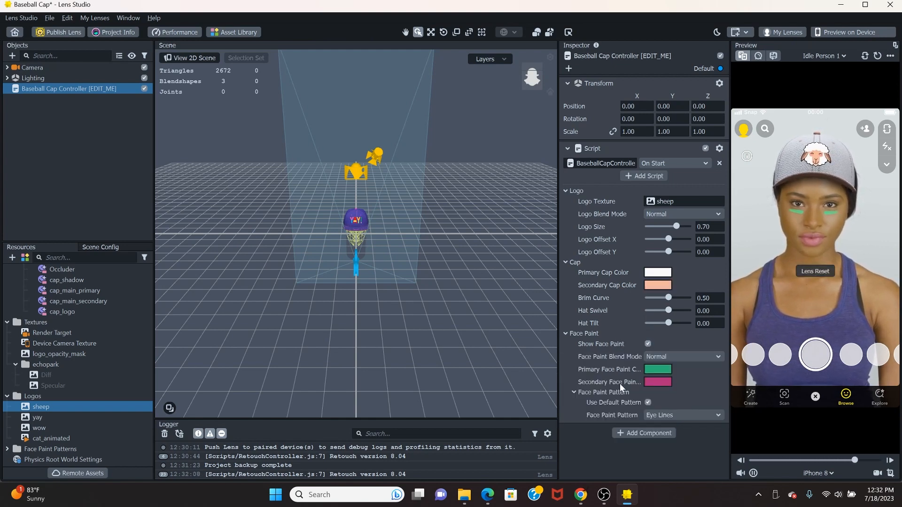
left_click(648, 402)
left_click(648, 403)
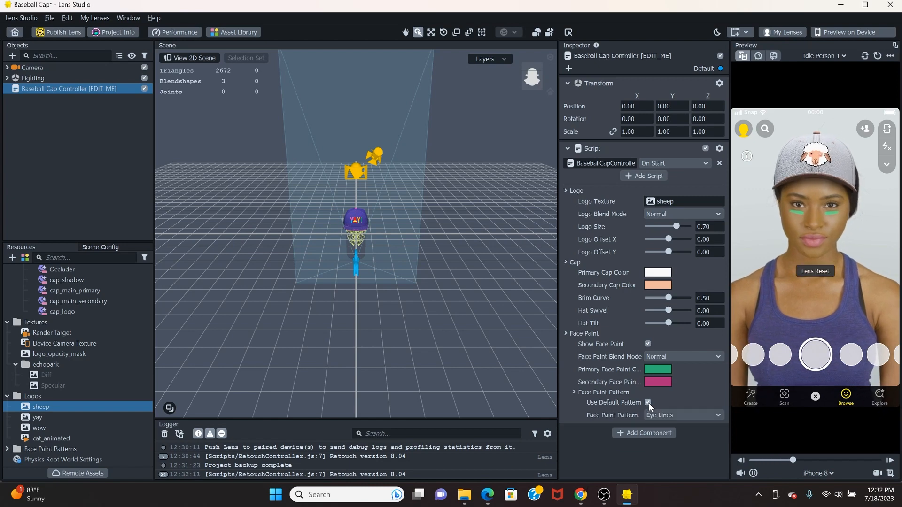
left_click(648, 402)
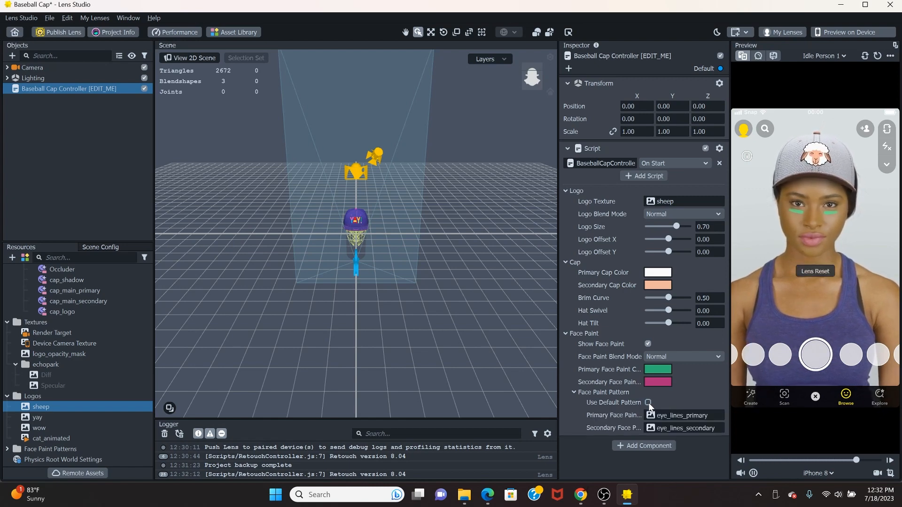
left_click(648, 403)
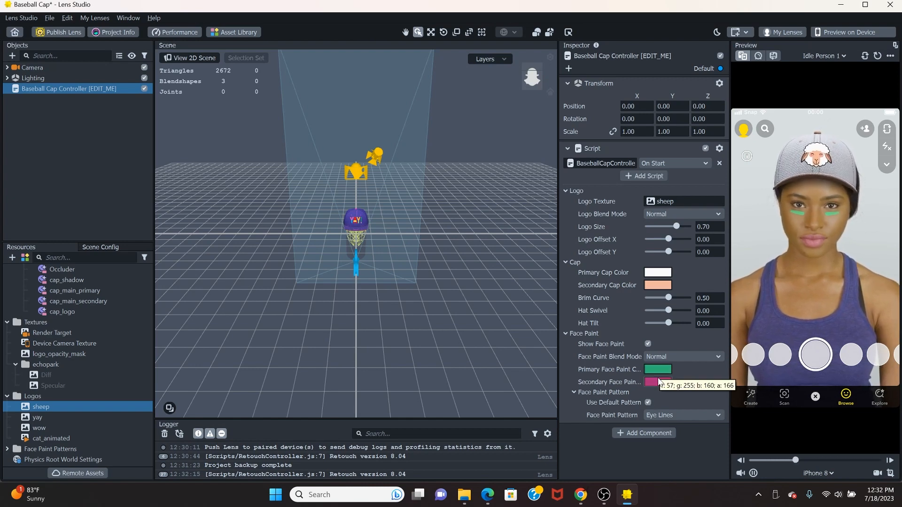
- Try the Screen and Multiply options for the Face Paint Blend Mode and return it to Normal
left_click(666, 357)
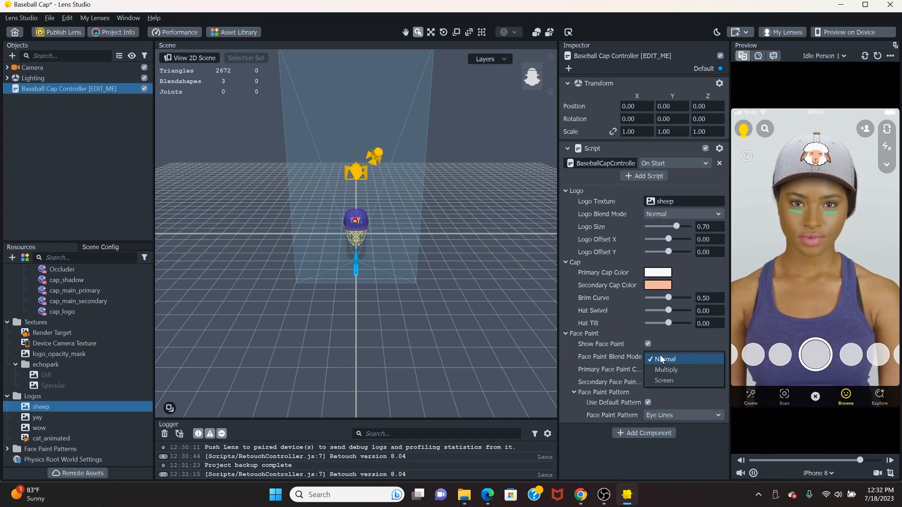
left_click(676, 379)
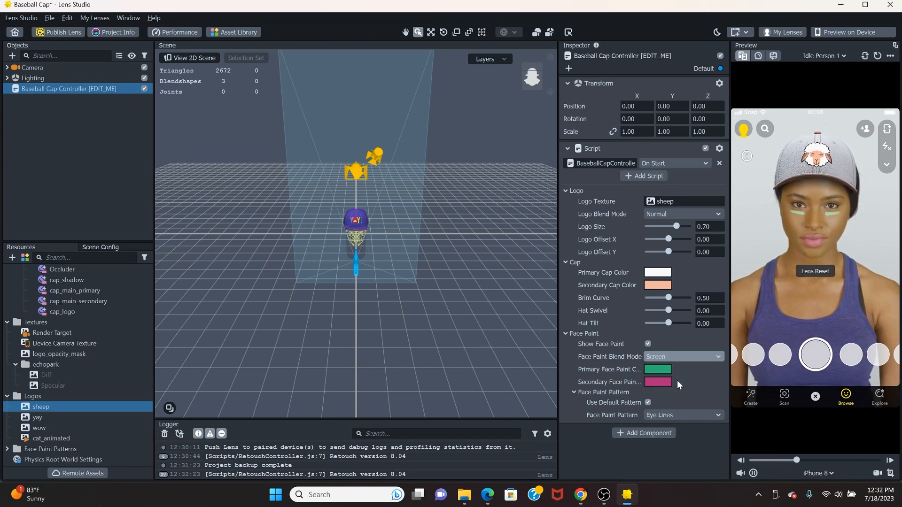
left_click(678, 357)
left_click(677, 348)
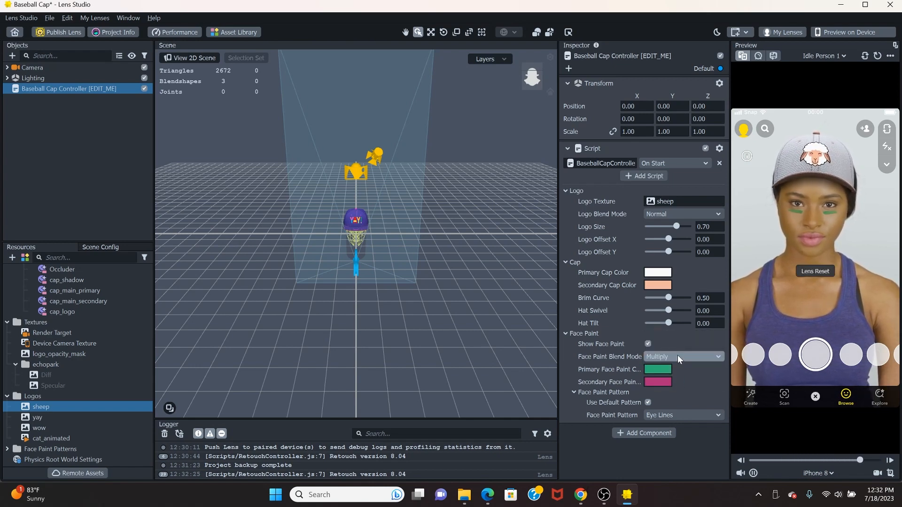
left_click(680, 357)
left_click(678, 348)
- Set the Secondary Face Paint Color to the light pink basic color (RGB 255, 170, 255)
left_click(663, 381)
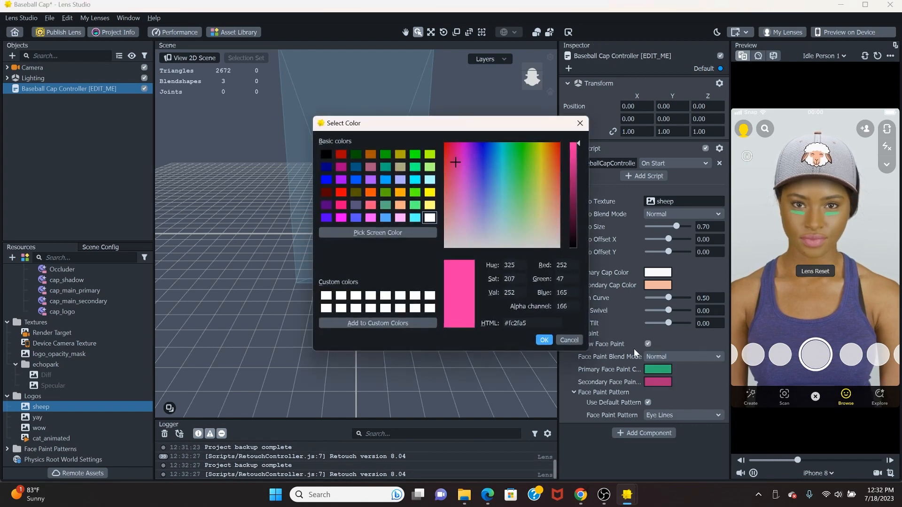
left_click(400, 218)
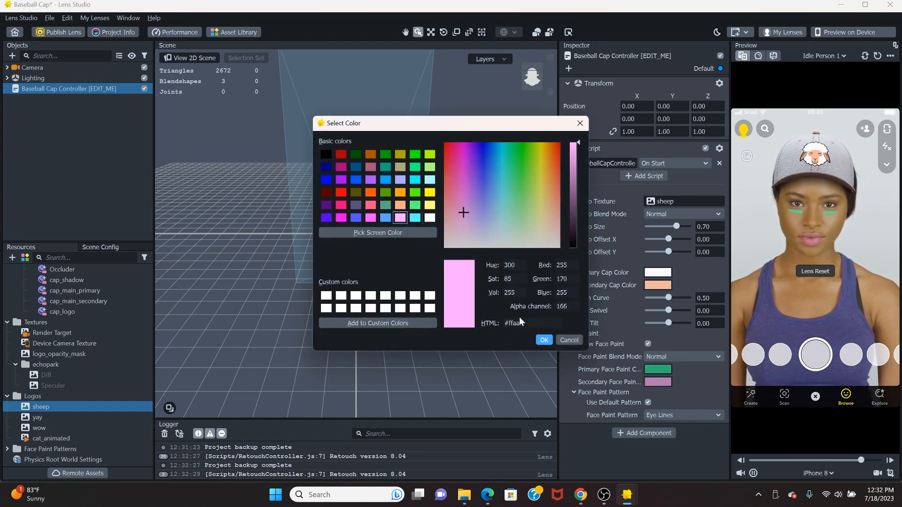
left_click(543, 340)
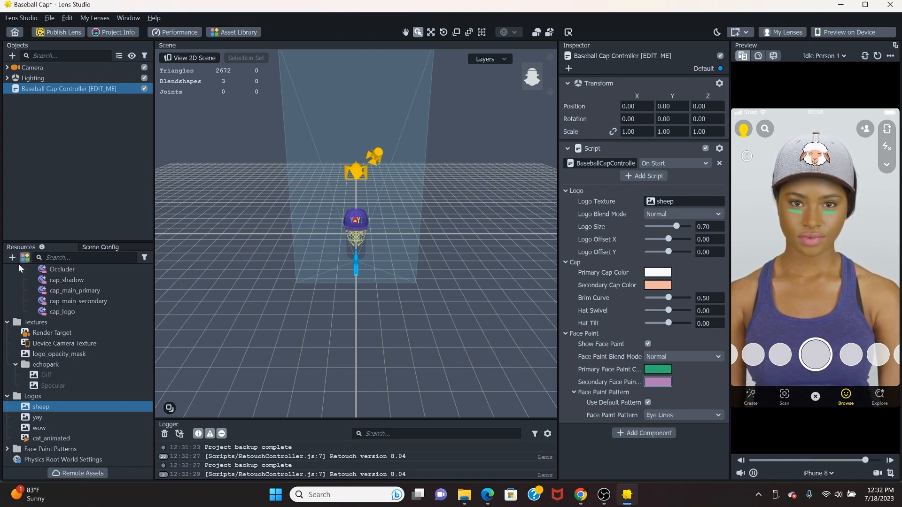
- Preview the cap_occluder, cap_main, cap_logo and cap_shadow meshes of the Baseball Cap model
scroll(70, 326, "up", 6)
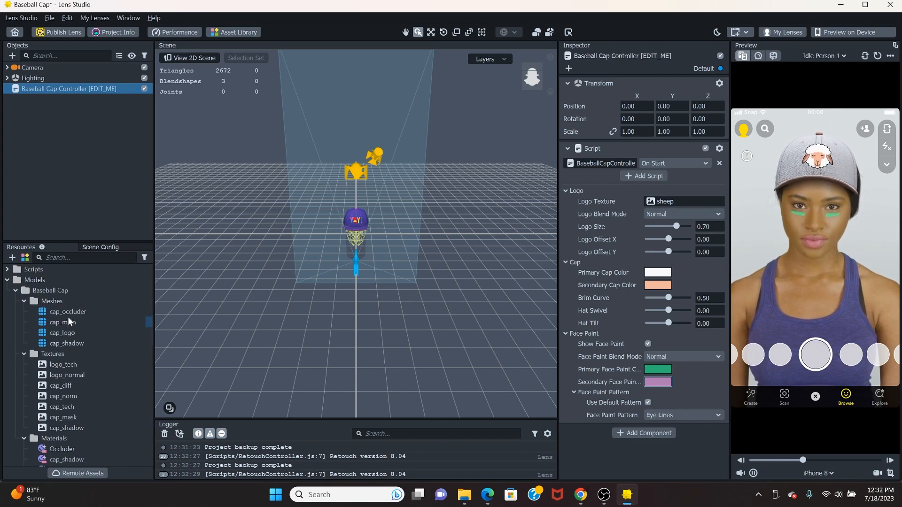
left_click(56, 292)
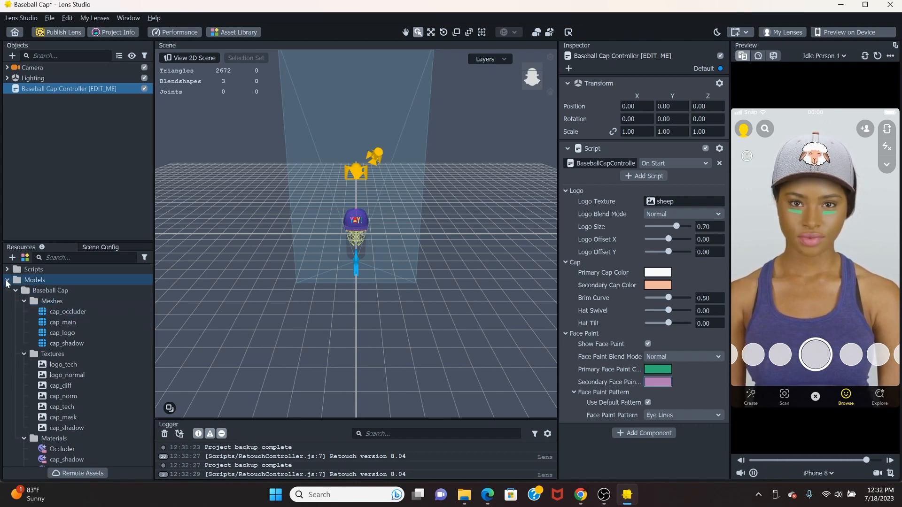
left_click(65, 321)
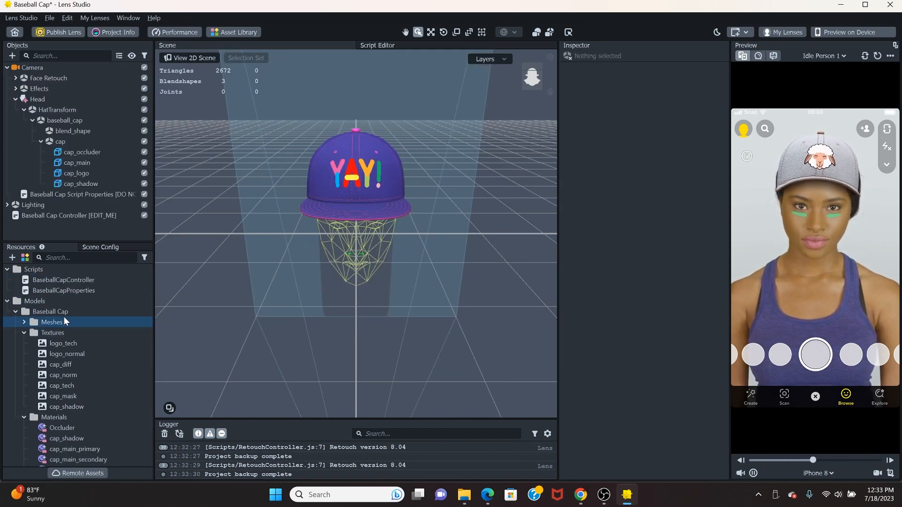
left_click(66, 313)
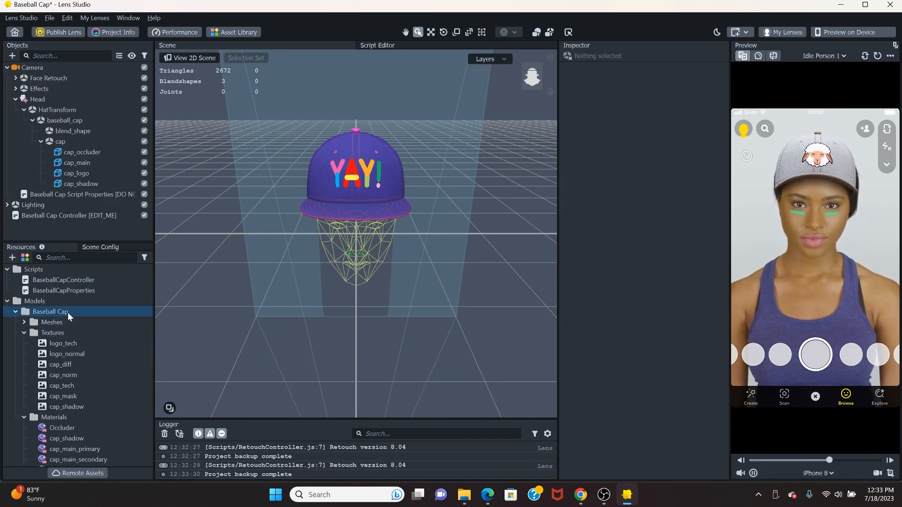
left_click(23, 323)
left_click(69, 333)
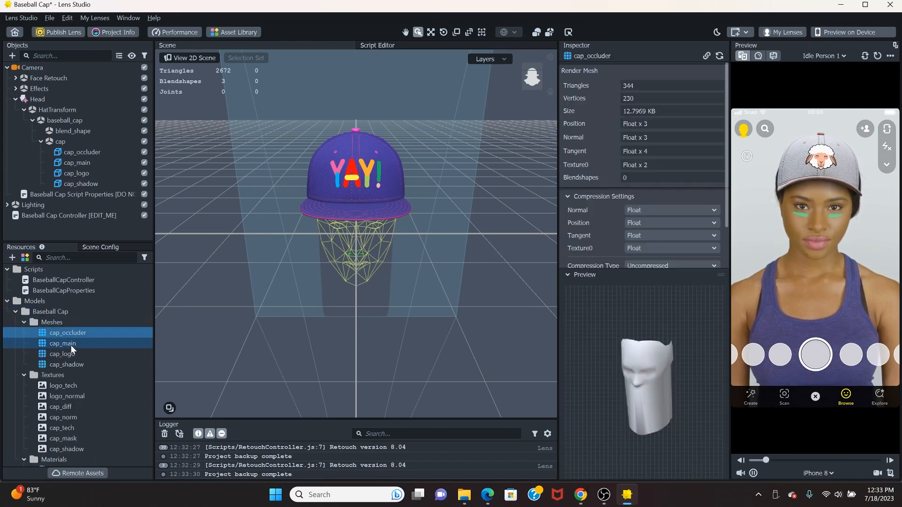
left_click(71, 345)
left_click(72, 354)
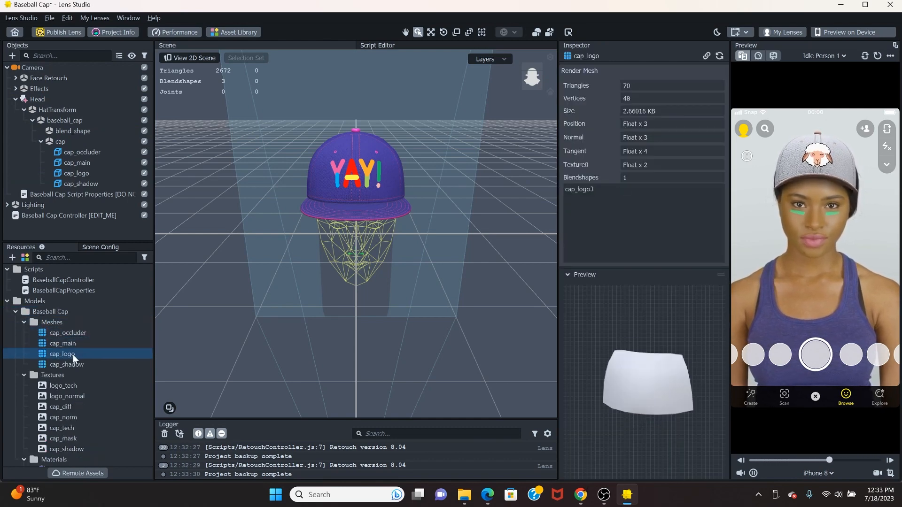
left_click(73, 362)
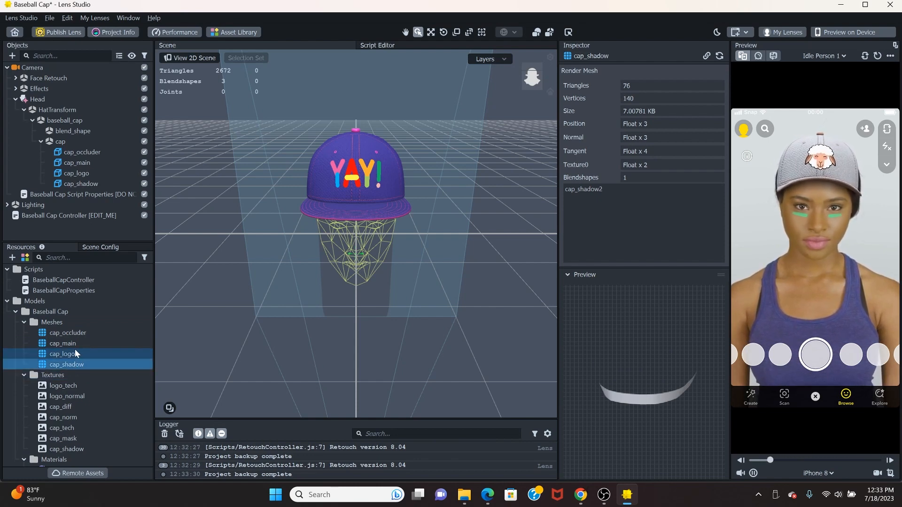
left_click(76, 351)
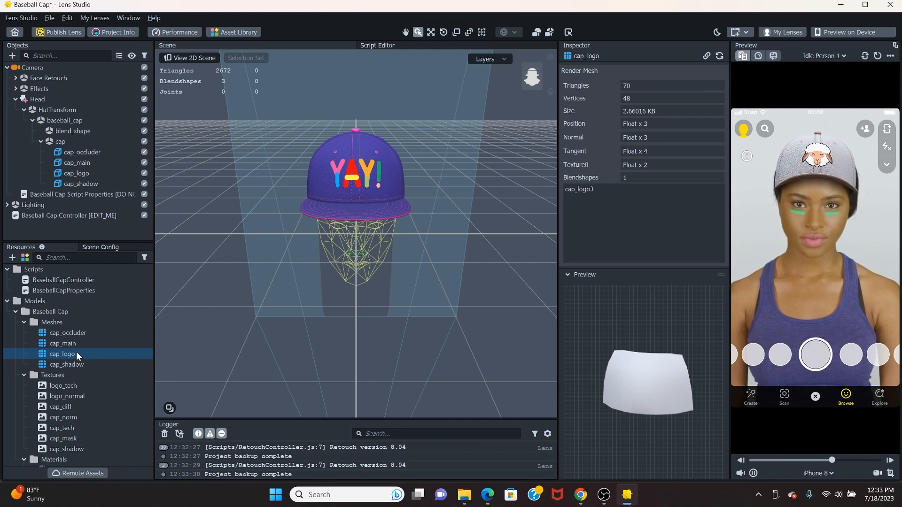
left_click(72, 340)
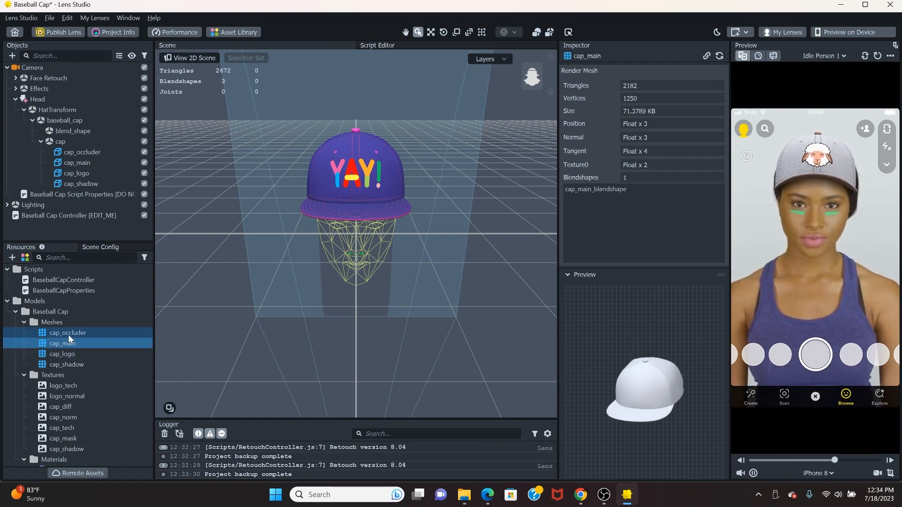
left_click(68, 332)
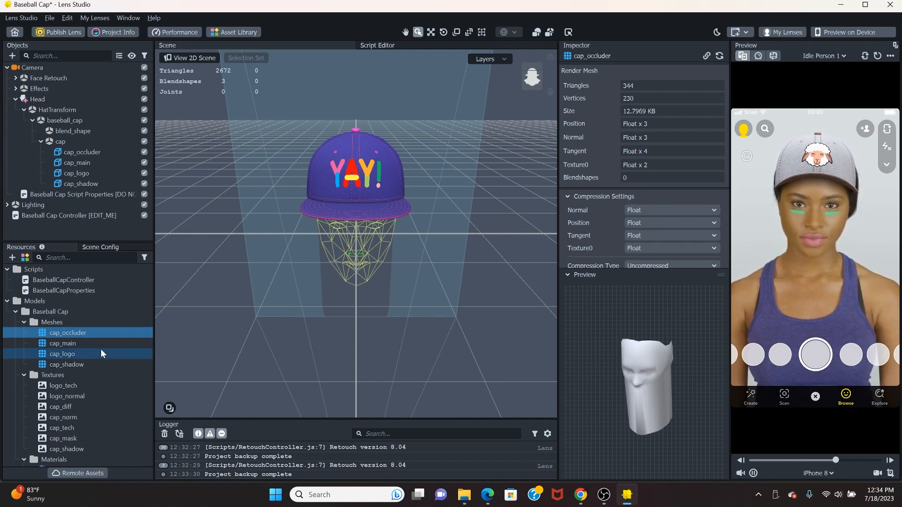
- Preview the Baseball Cap model's textures from logo_tech and logo_normal through cap_diff, cap_norm, cap_tech, cap_mask and cap_shadow
scroll(99, 346, "down", 2)
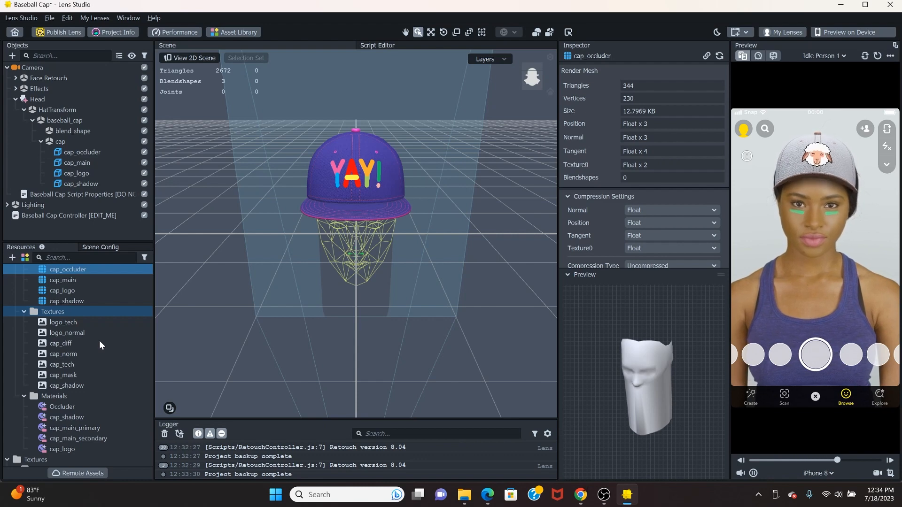
left_click(64, 323)
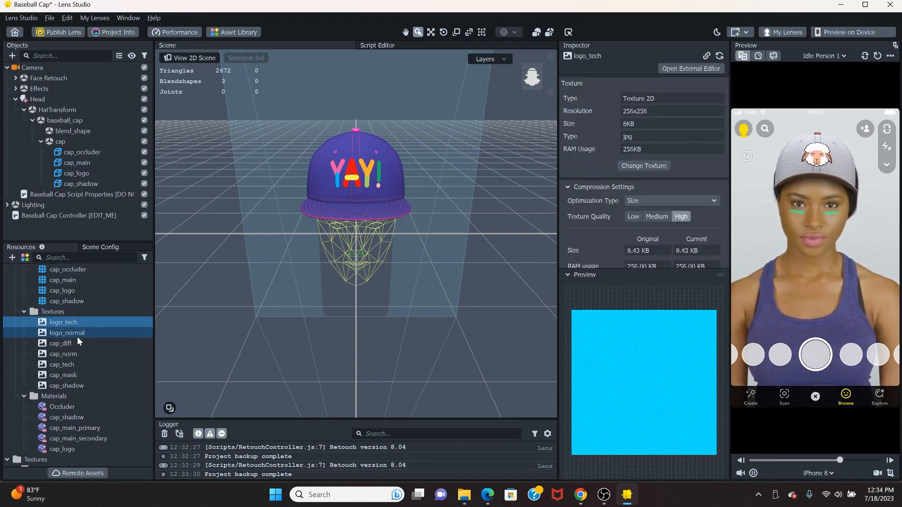
left_click(77, 336)
left_click(74, 343)
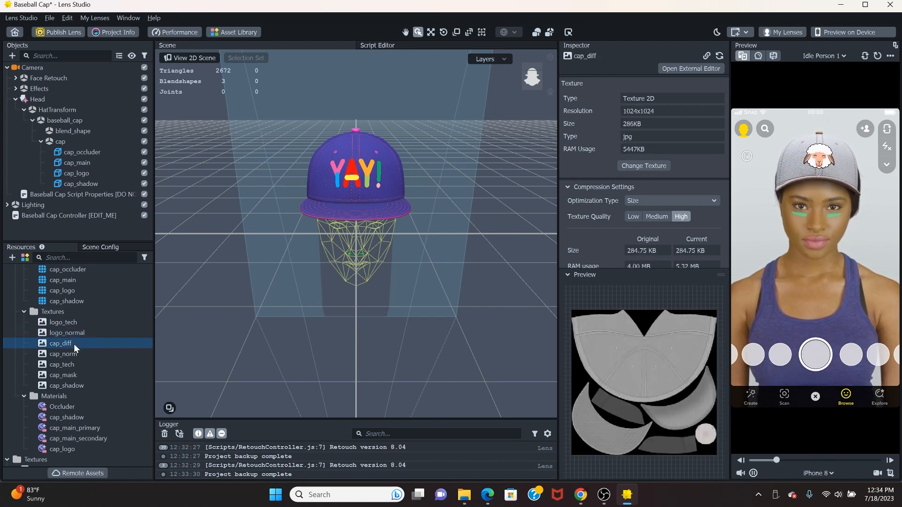
left_click(70, 354)
left_click(68, 364)
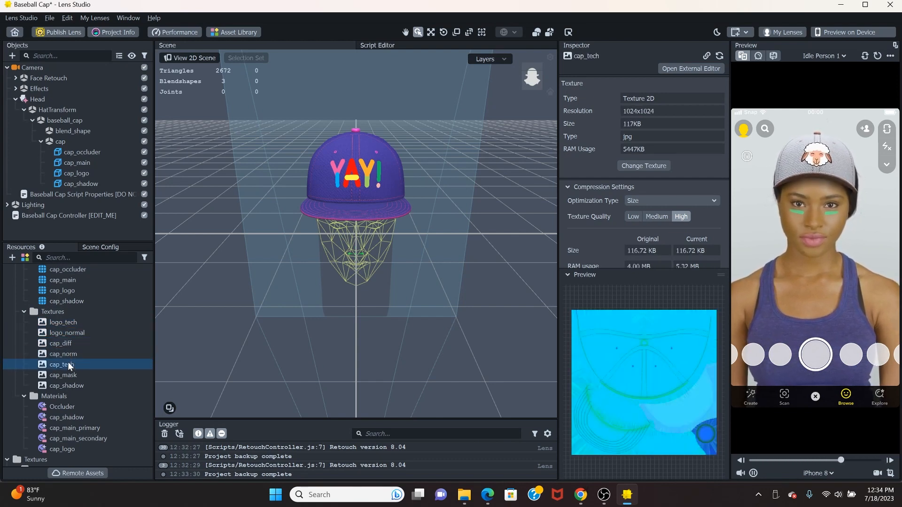
left_click(67, 375)
left_click(65, 386)
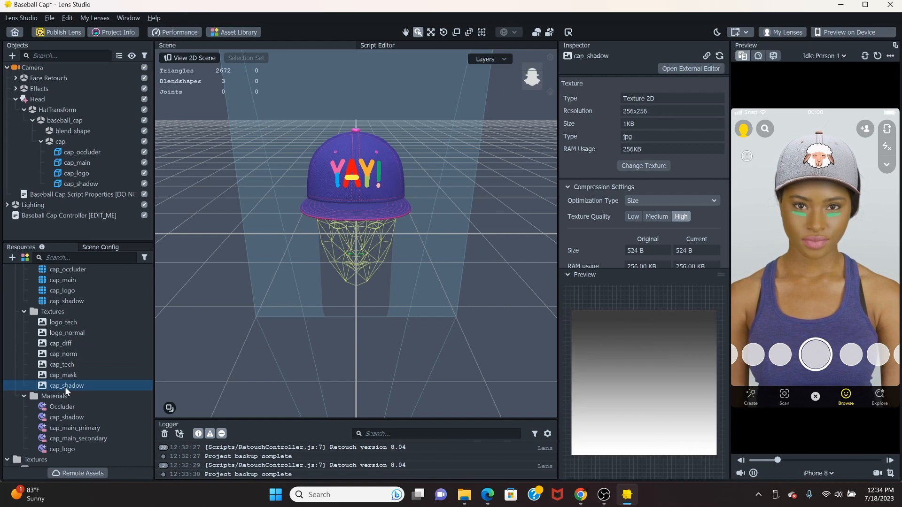
- Inspect the Baseball Cap model's materials: Occluder, cap_shadow, cap_main_primary, cap_main_secondary and cap_logo
scroll(82, 340, "down", 3)
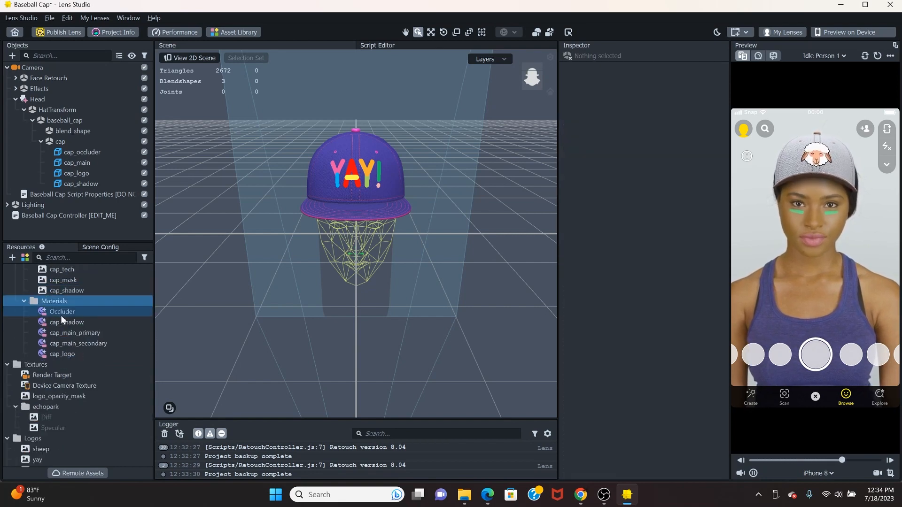
left_click(61, 315)
left_click(64, 323)
left_click(67, 334)
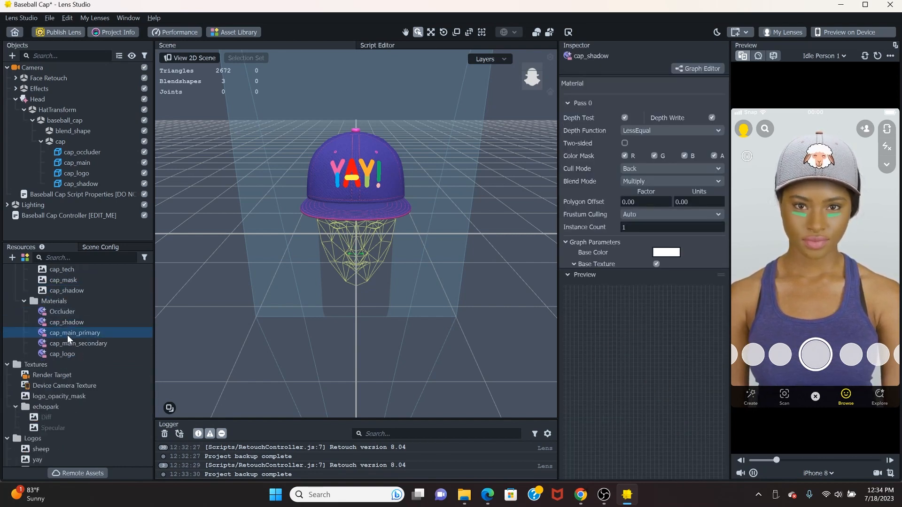
left_click(71, 344)
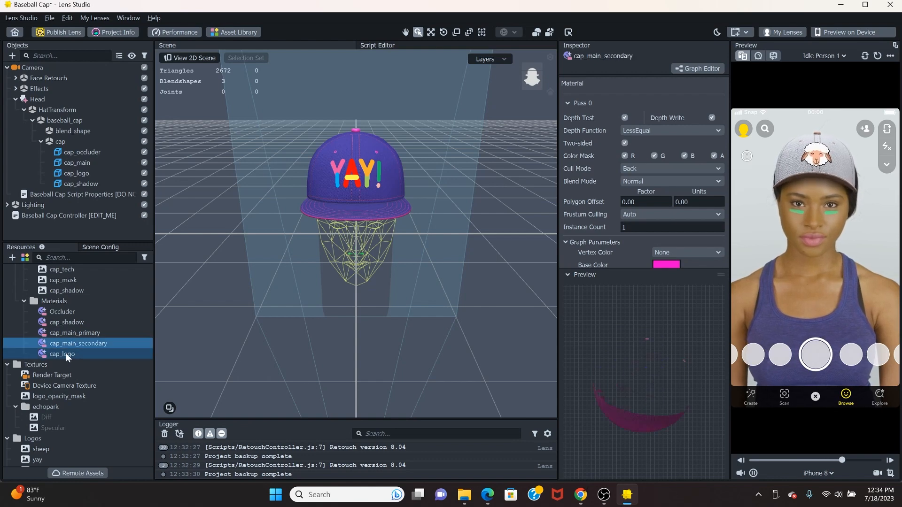
left_click(65, 354)
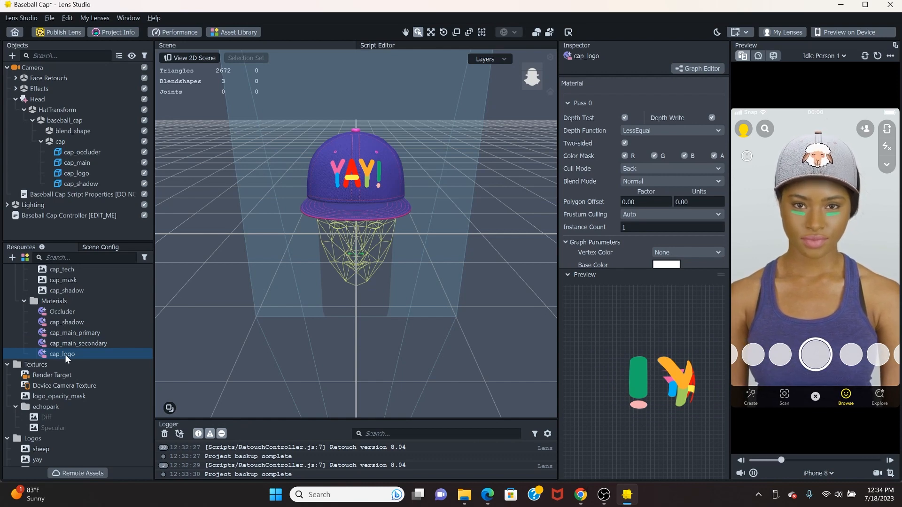
scroll(80, 332, "down", 1)
scroll(55, 325, "up", 1)
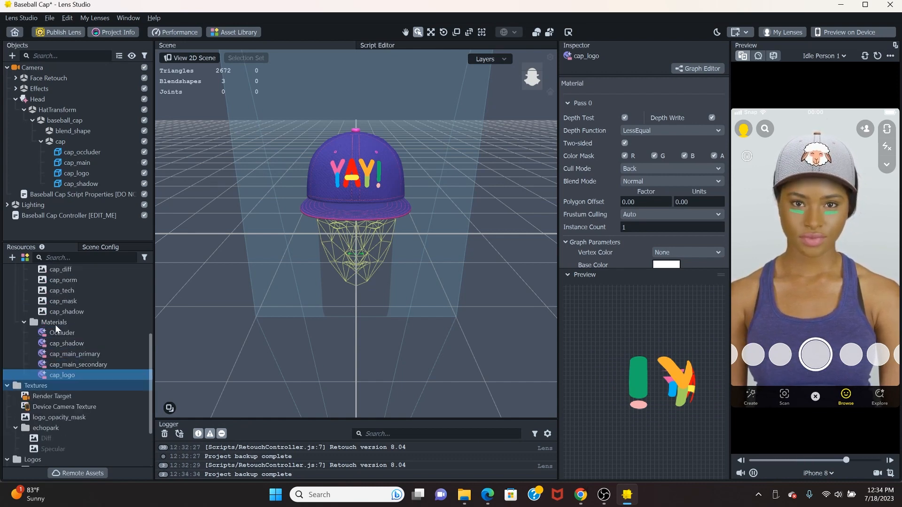
- Inspect the project's Textures folder: Render Target, Device Camera Texture, logo_opacity_mask and the echopark subfolder
left_click(46, 354)
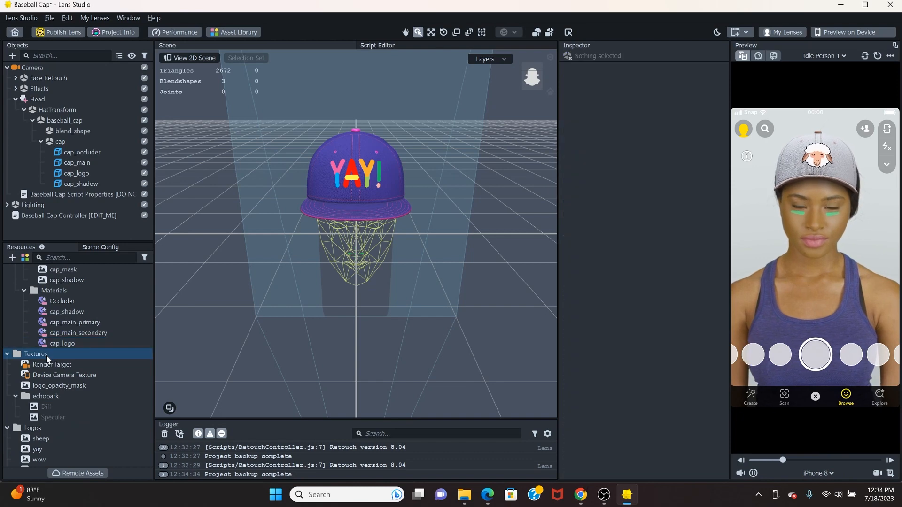
left_click(55, 365)
left_click(61, 374)
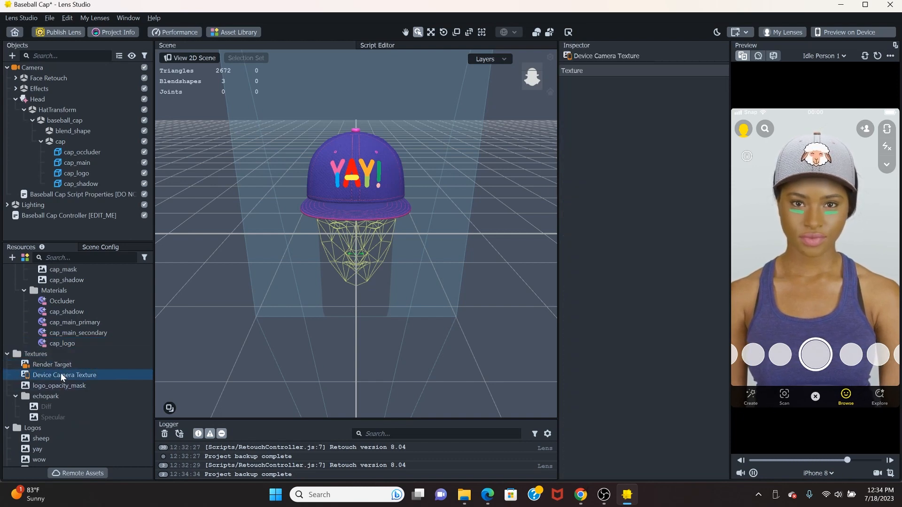
left_click(63, 385)
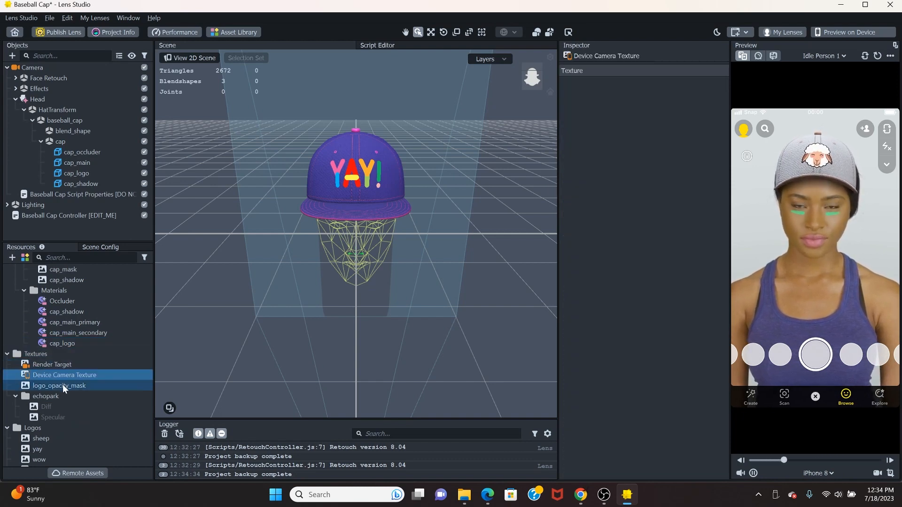
left_click(64, 394)
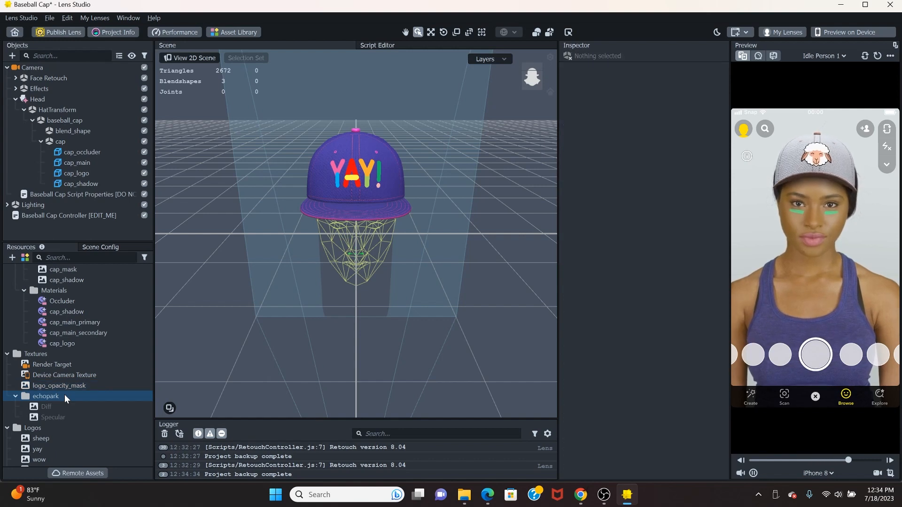
- Preview the sheep, yay and cat_animated textures in the Logos folder
scroll(64, 394, "down", 1)
left_click(54, 407)
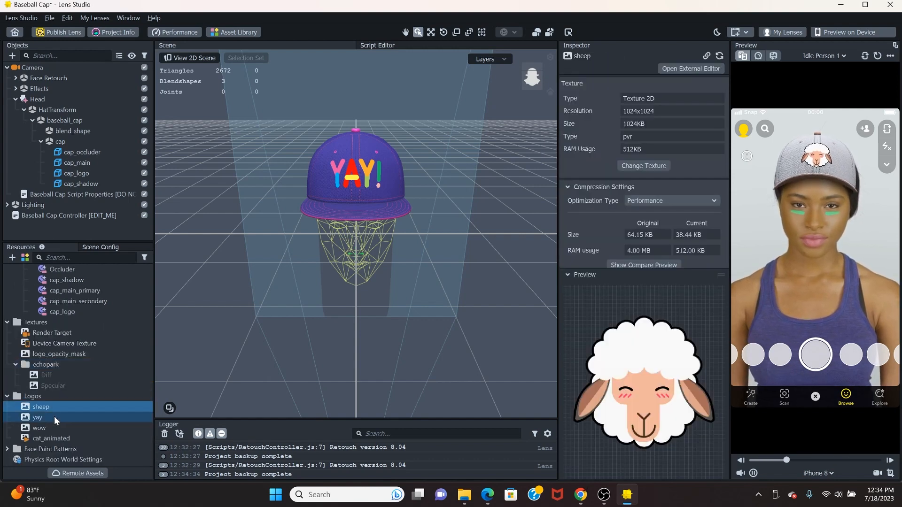
left_click(55, 417)
left_click(58, 437)
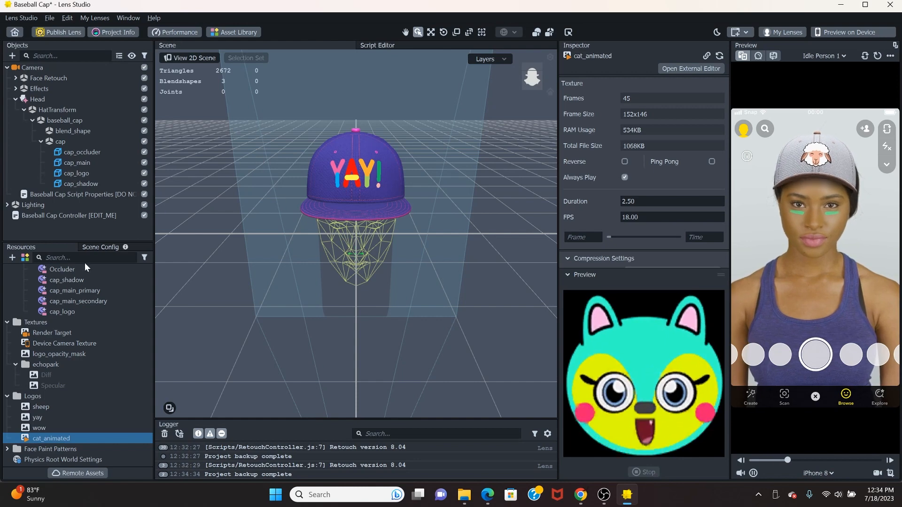
- Inspect the cap and baseball_cap objects and the full settings of the Baseball Cap Script Properties object
scroll(72, 339, "up", 5)
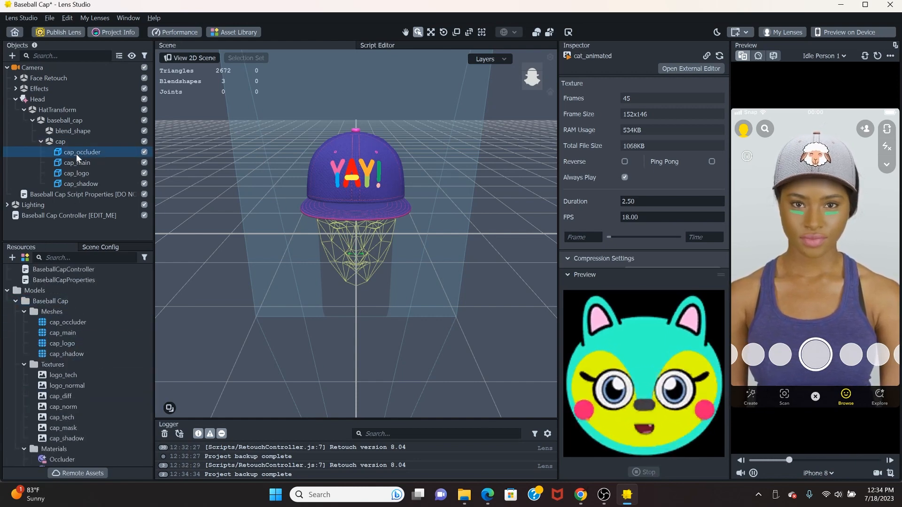
left_click(60, 143)
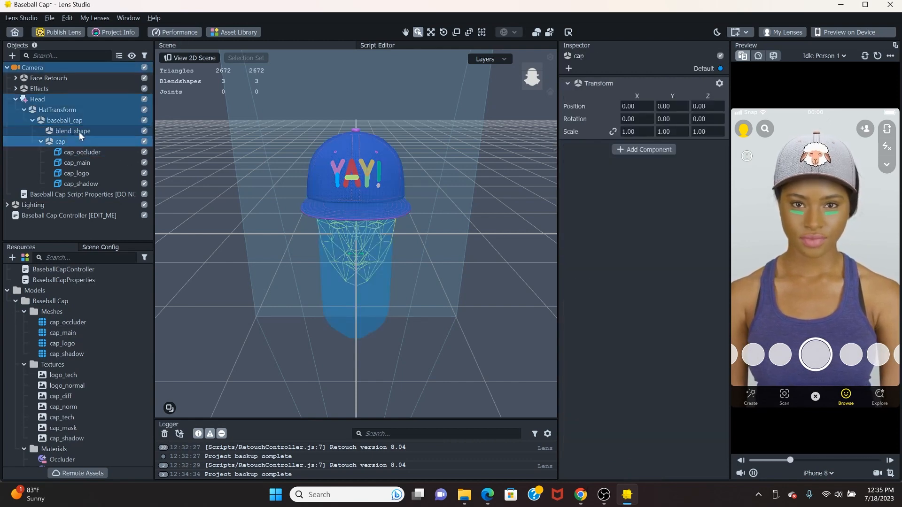
left_click(74, 120)
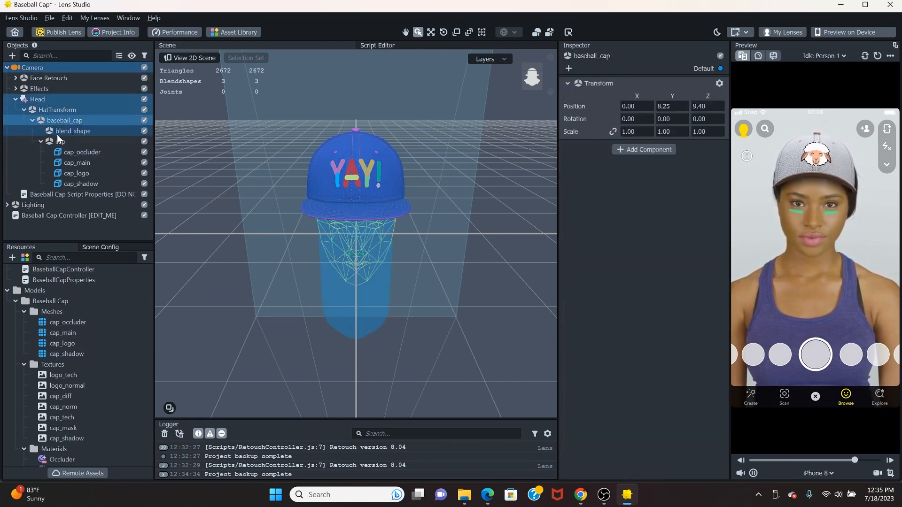
left_click(64, 197)
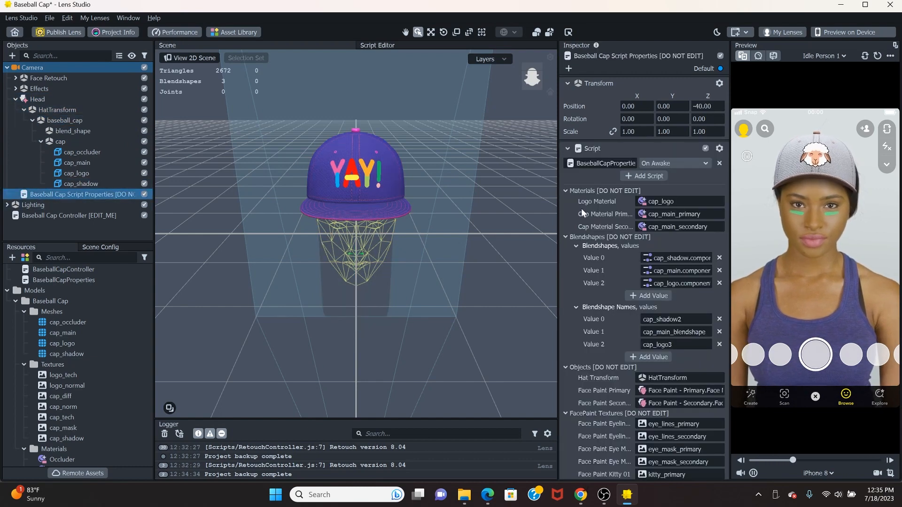
scroll(582, 207, "down", 2)
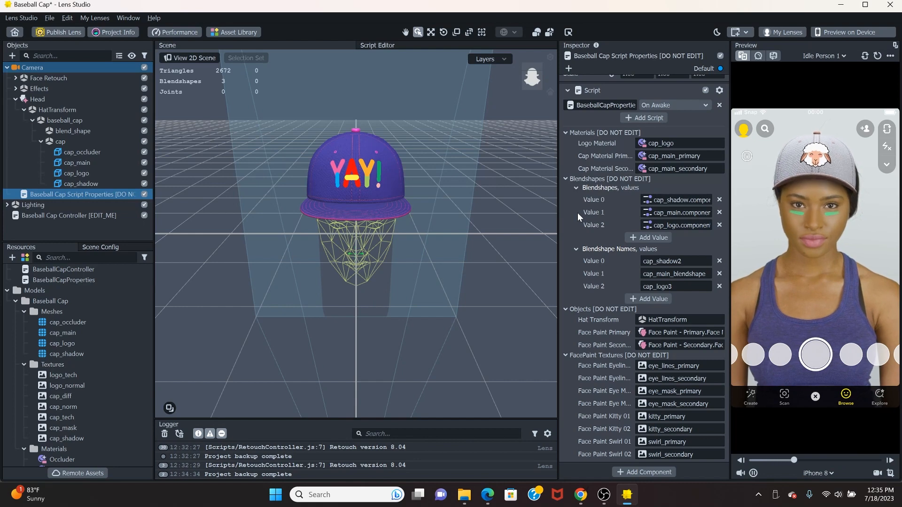
- Assign the cat_animated texture from the Logos folder as the Baseball Cap Controller's Logo Texture
left_click(66, 214)
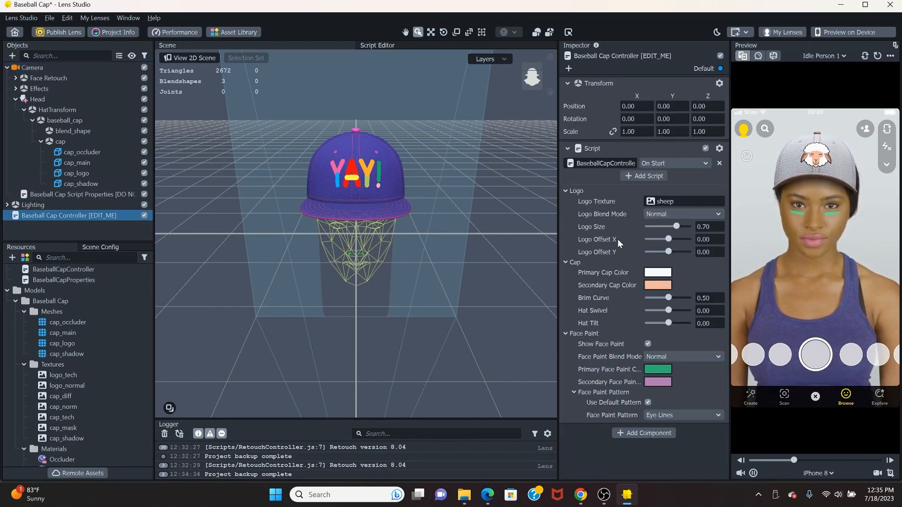
scroll(103, 432, "down", 6)
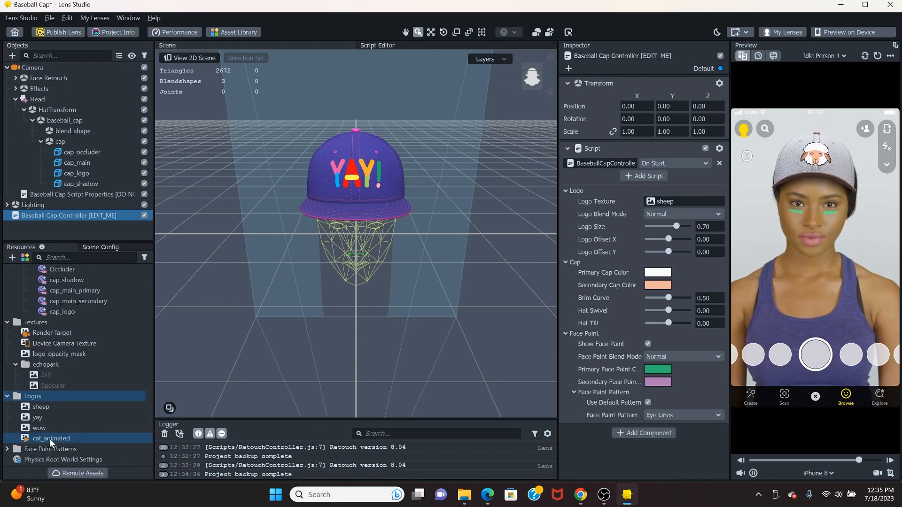
left_click_drag(49, 439, 675, 205)
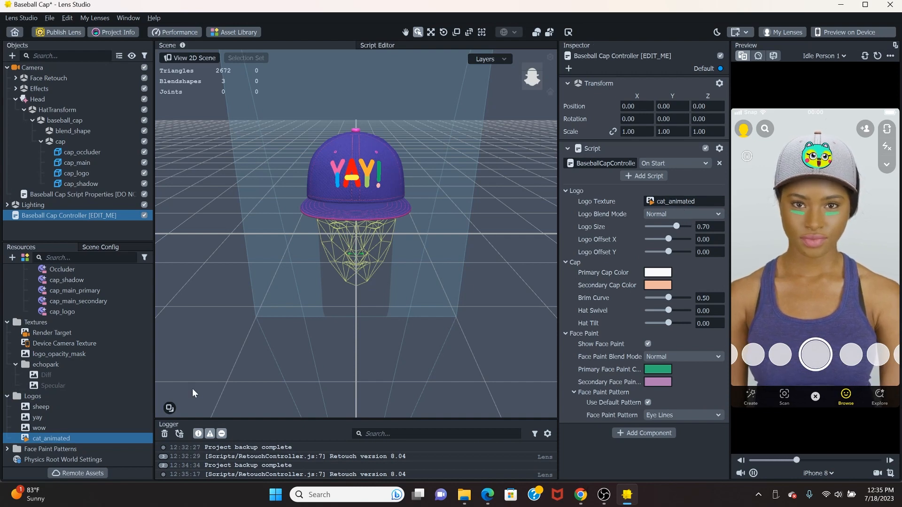
- Open cat_animated in the external editor, view its atlas_0 sprite sheet, and close the image and its folder
right_click(33, 441)
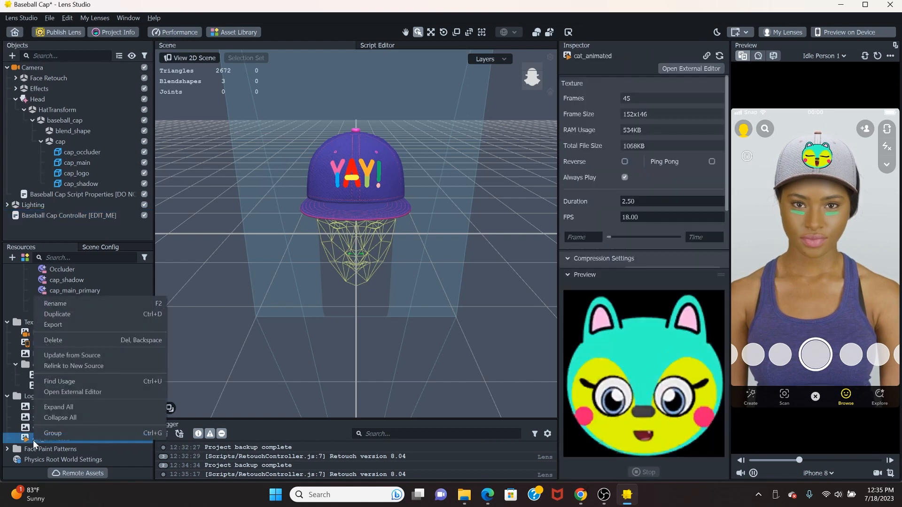
left_click(86, 393)
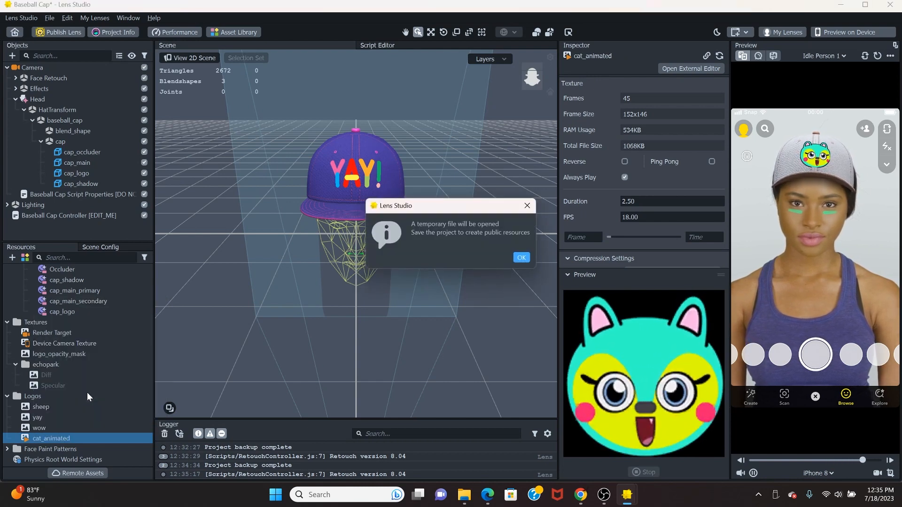
left_click(521, 258)
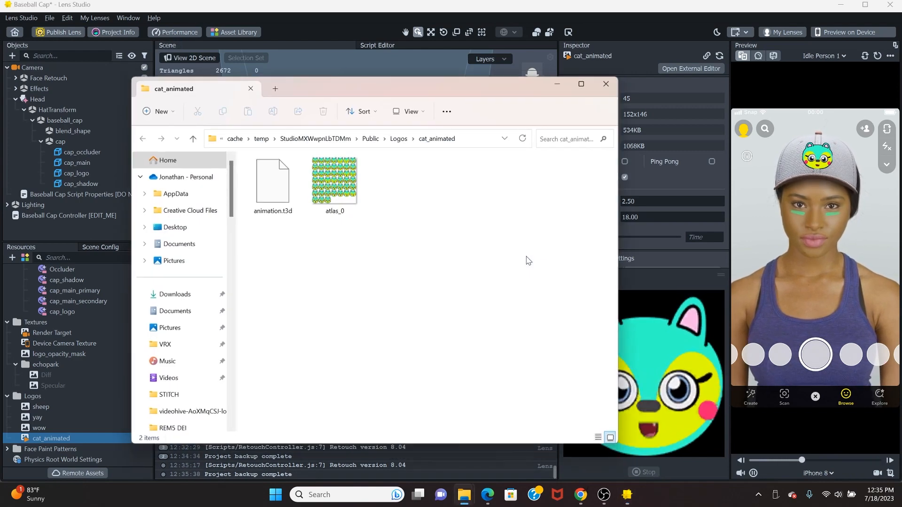
double_click(337, 184)
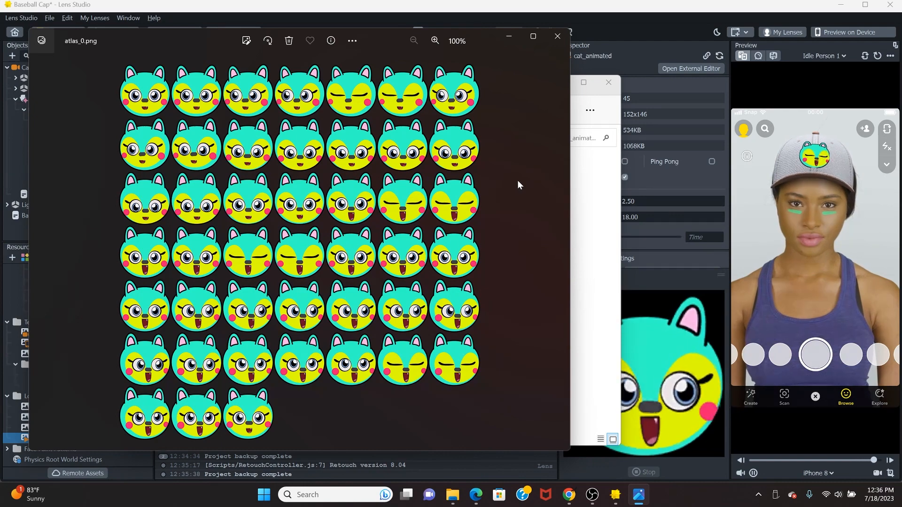
left_click(556, 37)
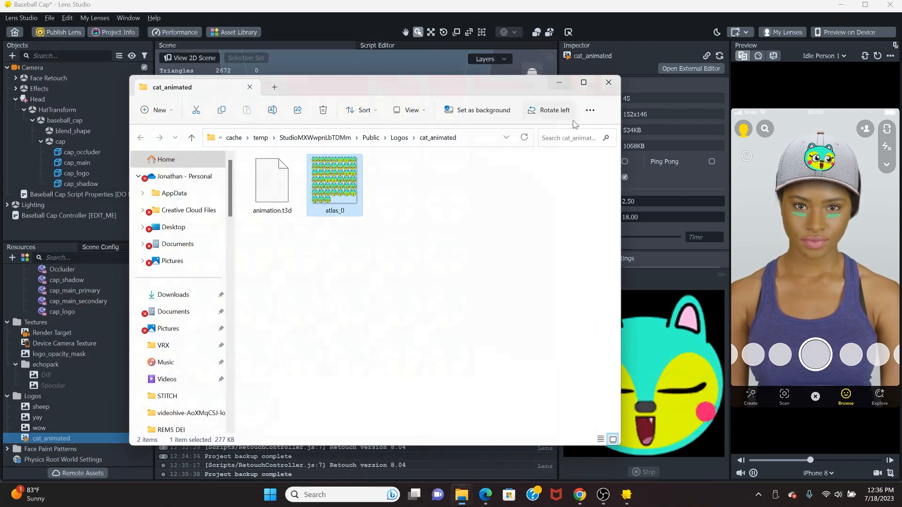
left_click(607, 82)
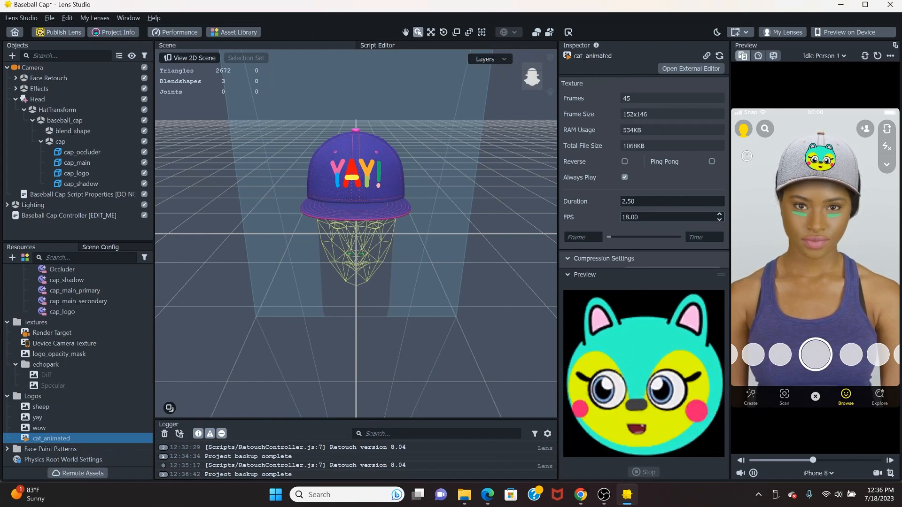
- Lower the cat_animated texture's frame rate to 5 FPS
left_click(719, 220)
triple_click(720, 220)
left_click(720, 220)
triple_click(720, 220)
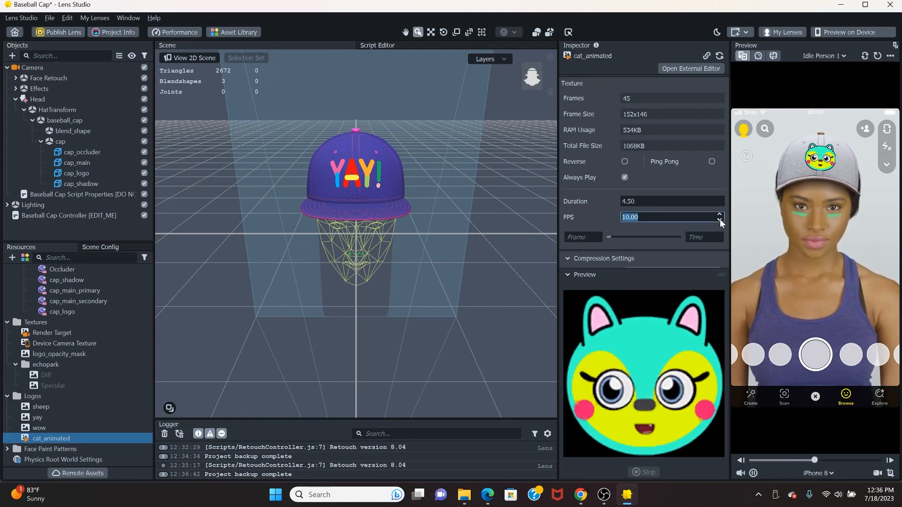
triple_click(720, 220)
double_click(720, 220)
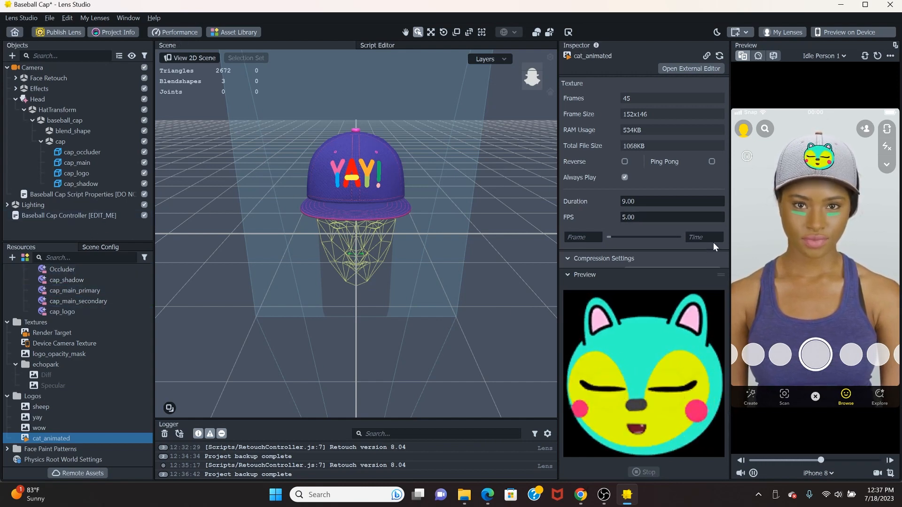
- Enter "8." as the Time value of the cat_animated texture
left_click(582, 237)
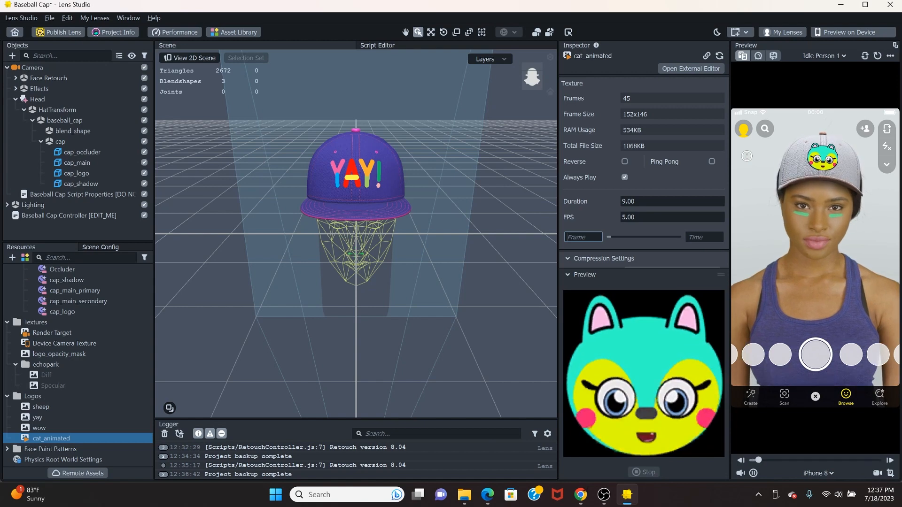
left_click(704, 238)
type("8")
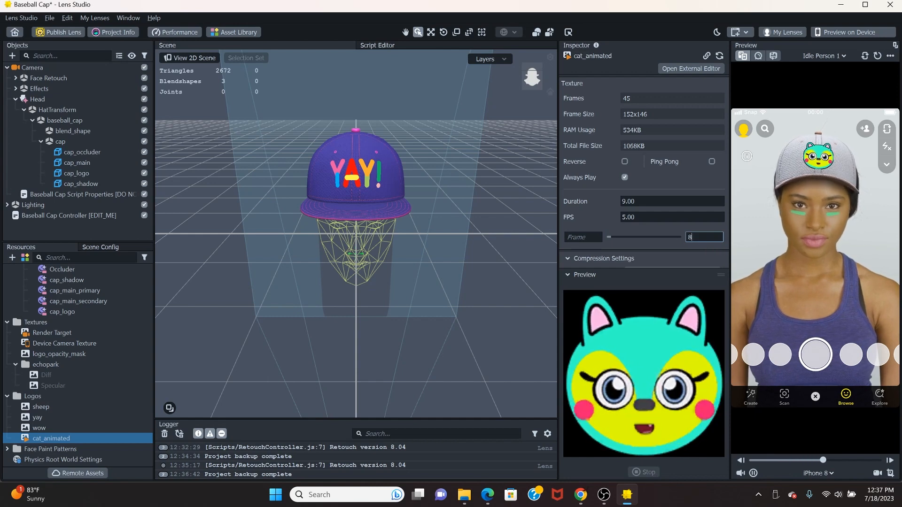
type(".")
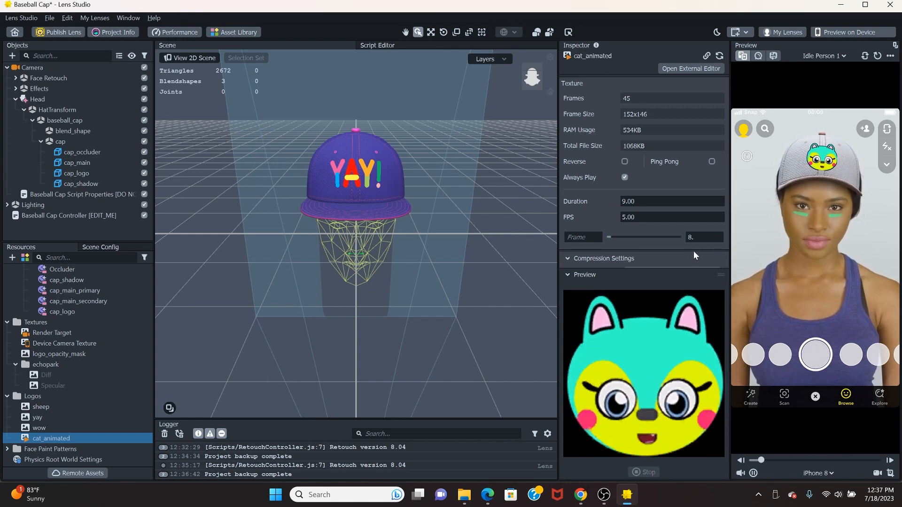
- Raise the cat_animated texture's Duration to 19.00
left_click(627, 201)
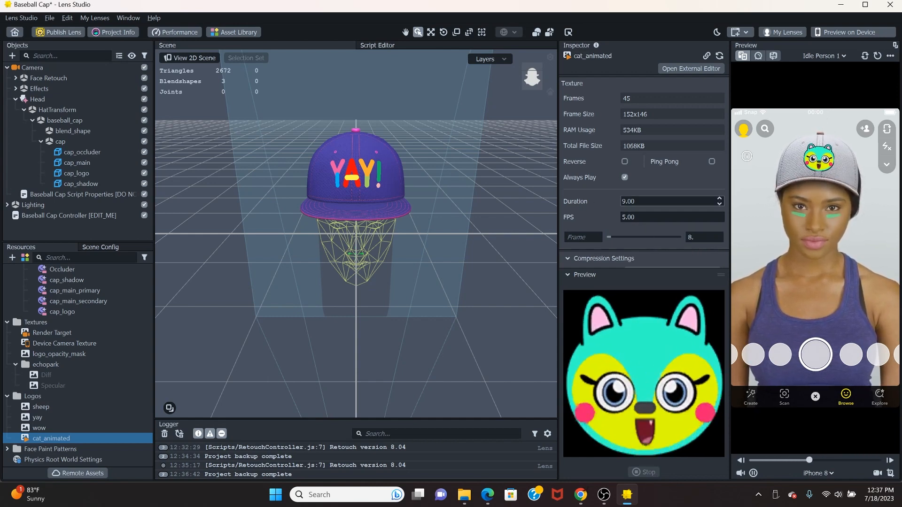
left_click(720, 198)
left_click(721, 199)
left_click(720, 198)
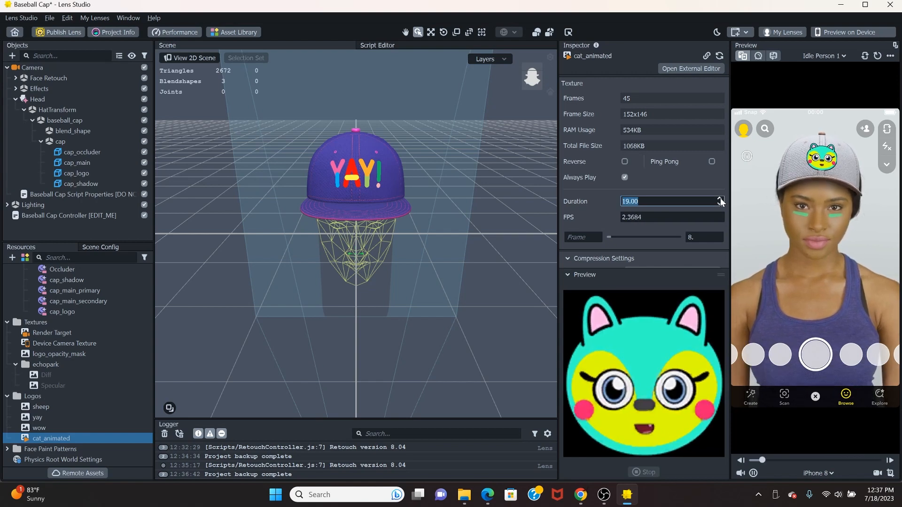
- Lower the cat_animated texture's Duration step by step down to 0.005
left_click(718, 203)
left_click(719, 203)
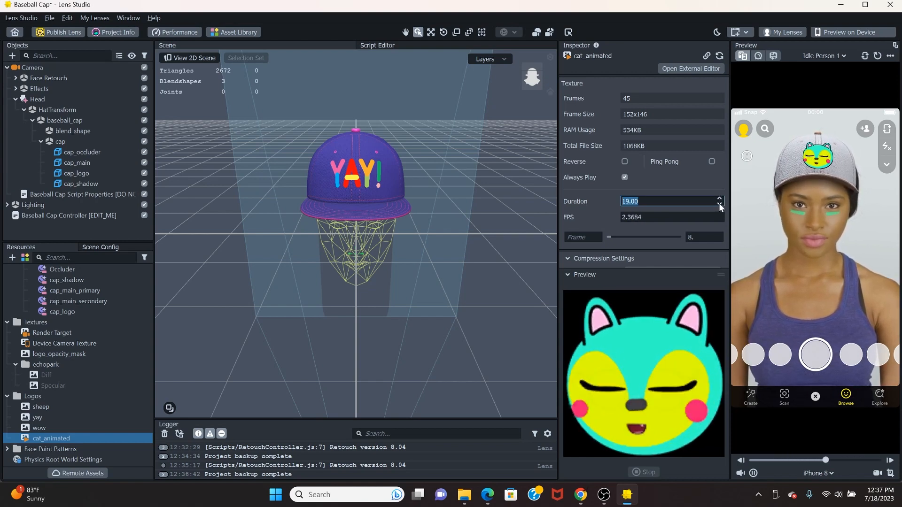
left_click(719, 203)
left_click(719, 203)
left_click(719, 203)
left_click(719, 203)
left_click(719, 203)
left_click(719, 203)
left_click(719, 204)
left_click(719, 204)
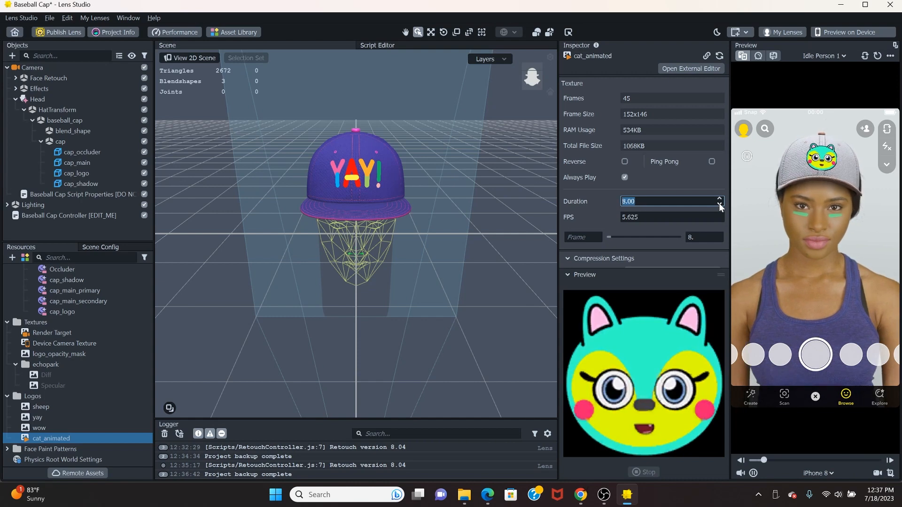
left_click(720, 204)
left_click(720, 204)
left_click(719, 204)
left_click(720, 204)
left_click(719, 204)
left_click(720, 204)
left_click(719, 204)
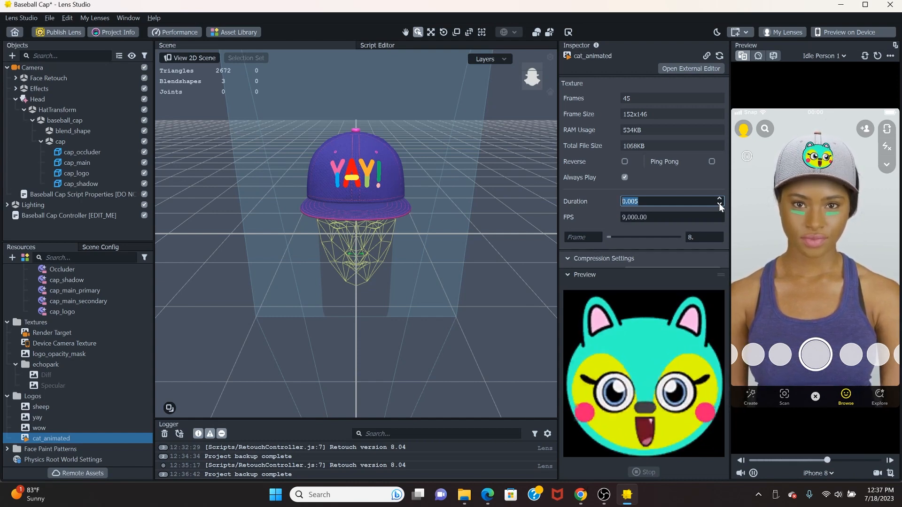
- Raise the cat_animated texture's Duration to 18.005
left_click(588, 239)
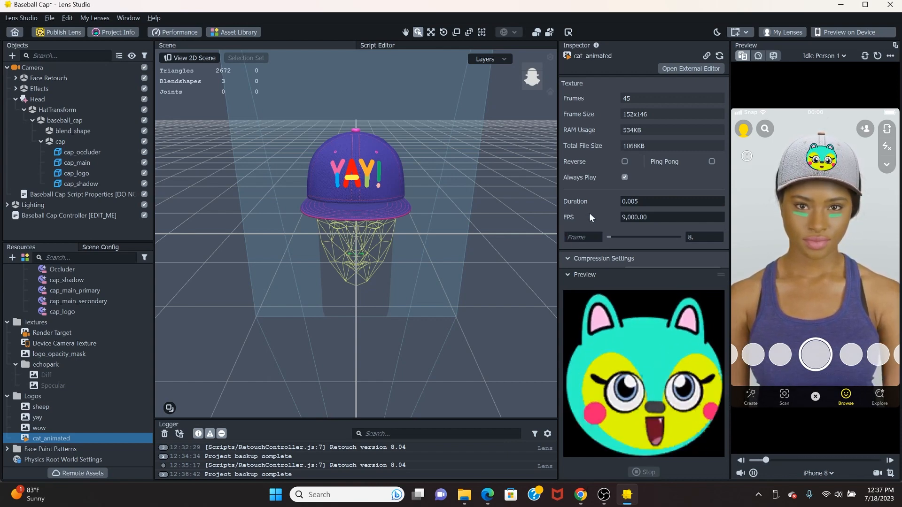
triple_click(720, 198)
double_click(721, 198)
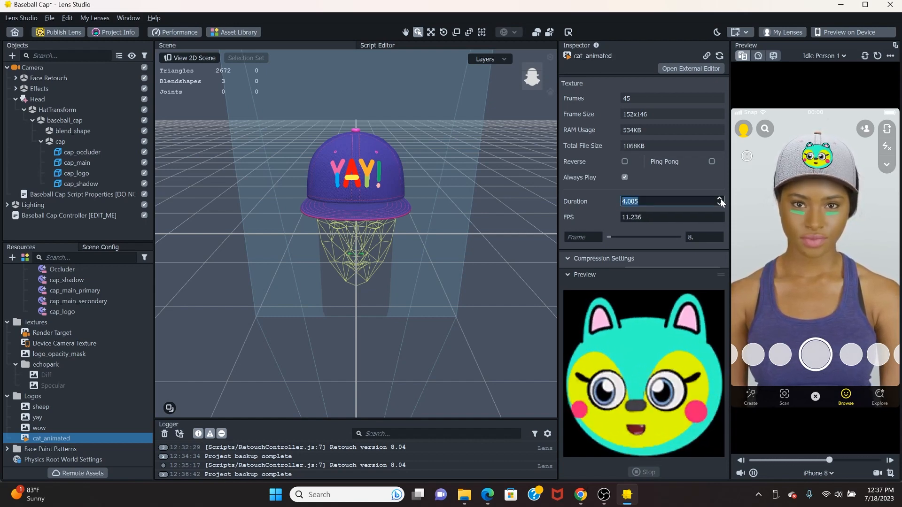
double_click(721, 198)
left_click(720, 198)
double_click(721, 198)
double_click(721, 198)
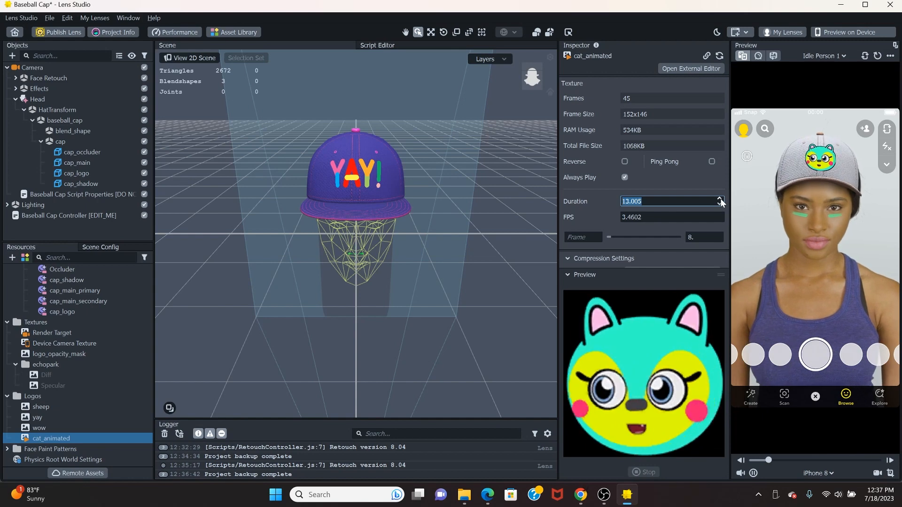
left_click(720, 199)
left_click(720, 198)
left_click(721, 198)
left_click(720, 199)
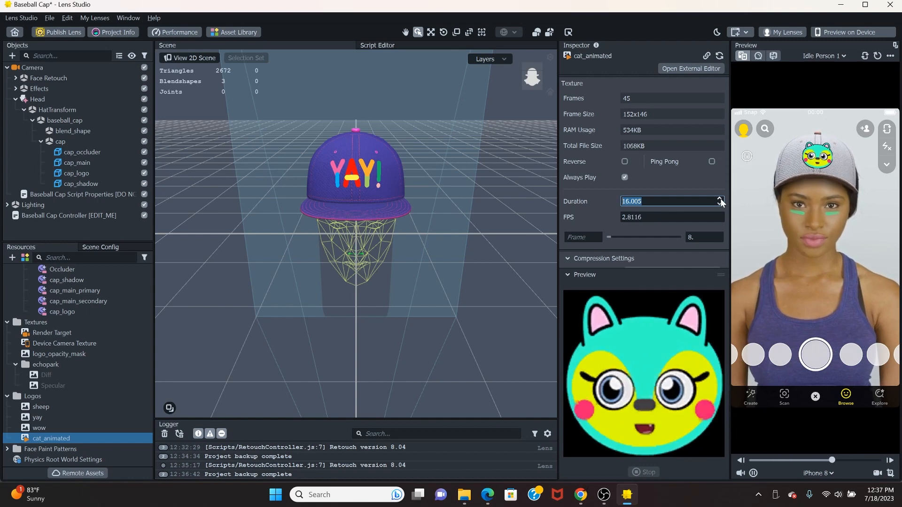
left_click(720, 198)
left_click(721, 198)
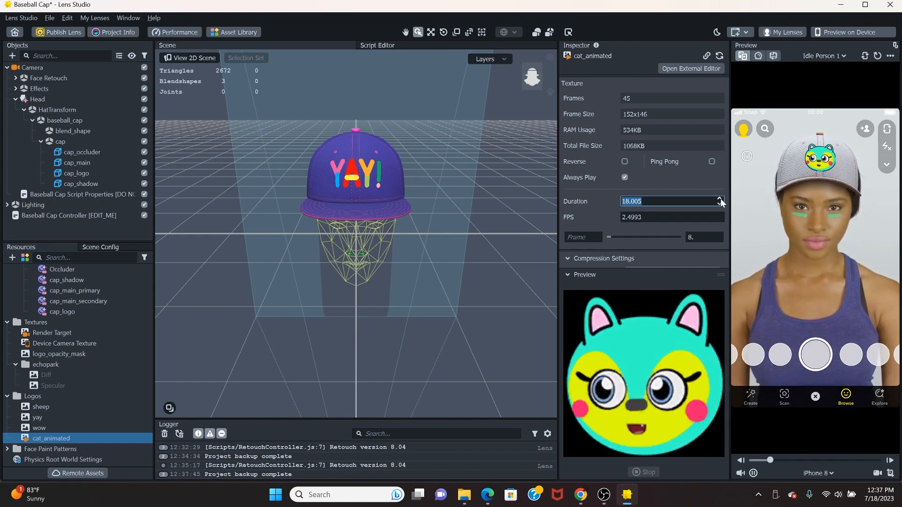
- Lower the cat_animated texture's Duration to 12.005 and enable Ping Pong playback
left_click(721, 205)
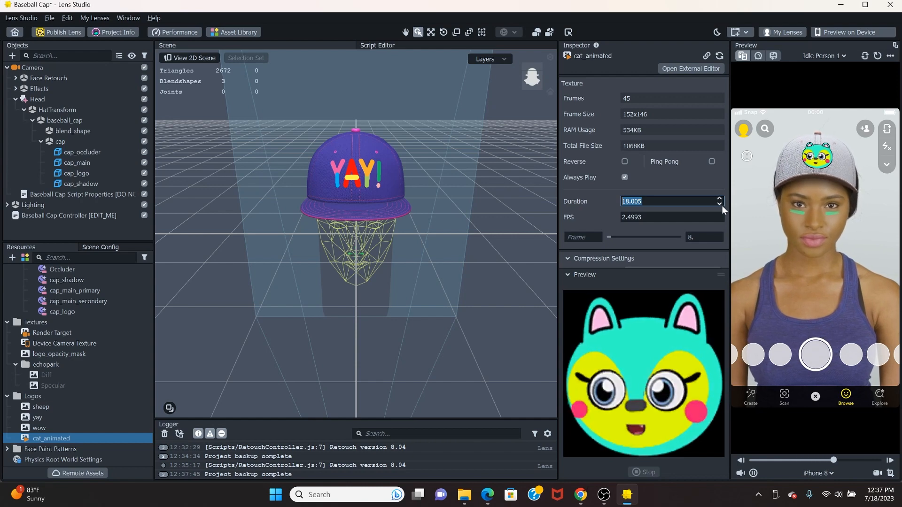
left_click(720, 205)
left_click(721, 205)
left_click(721, 205)
left_click(721, 205)
left_click(721, 205)
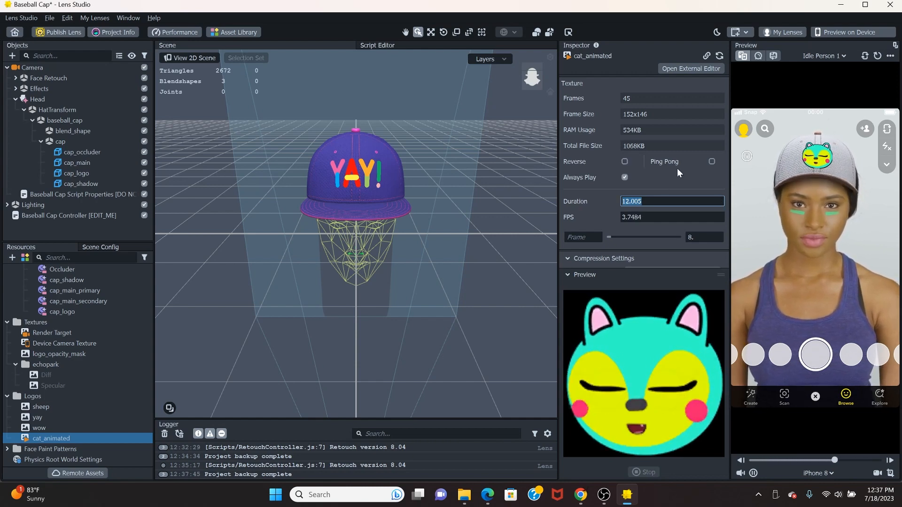
left_click(712, 162)
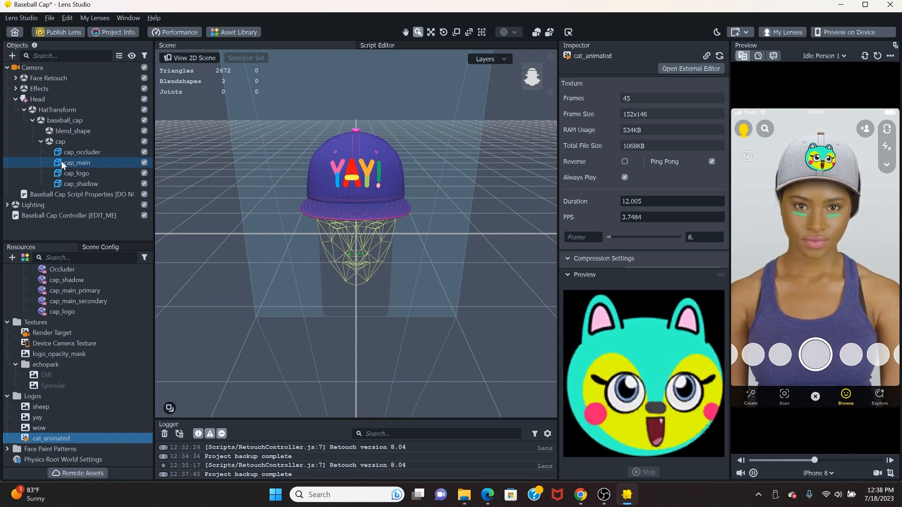
- Show the device-pairing Snapcode for previewing the lens on a phone, and close it again
left_click(84, 175)
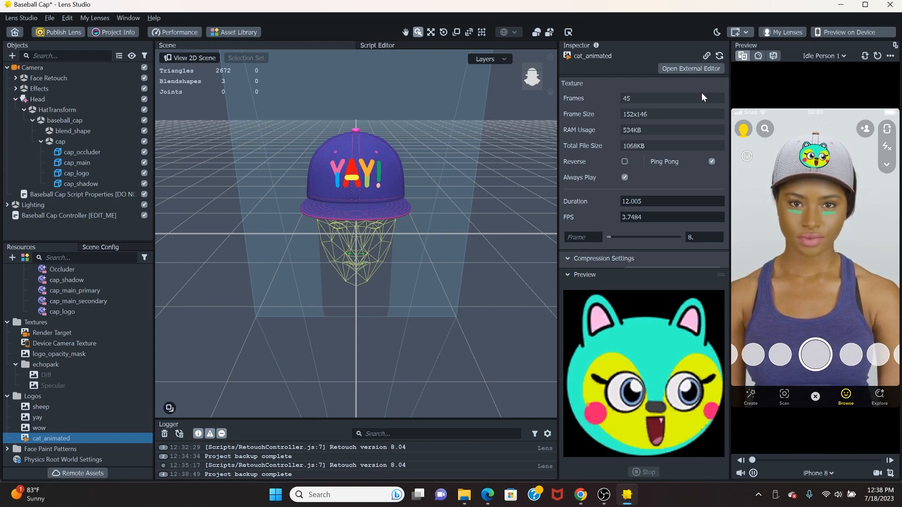
left_click(861, 32)
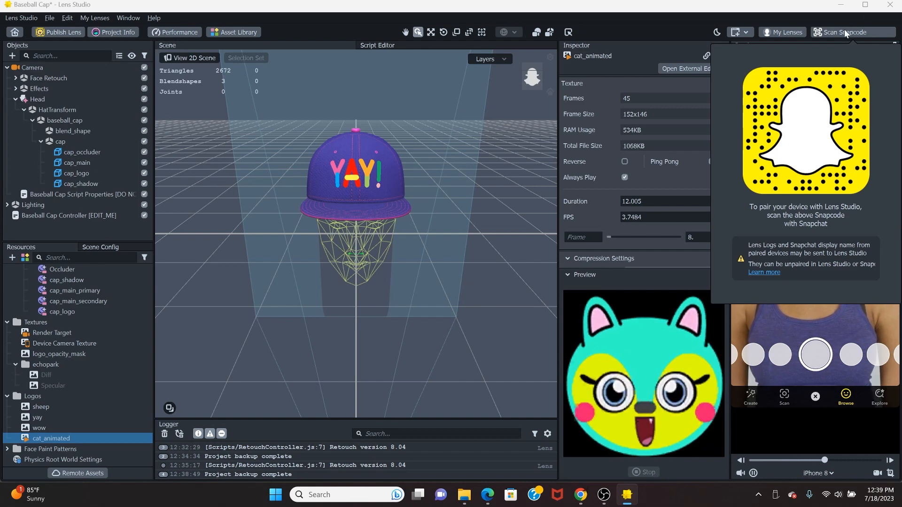
left_click(843, 31)
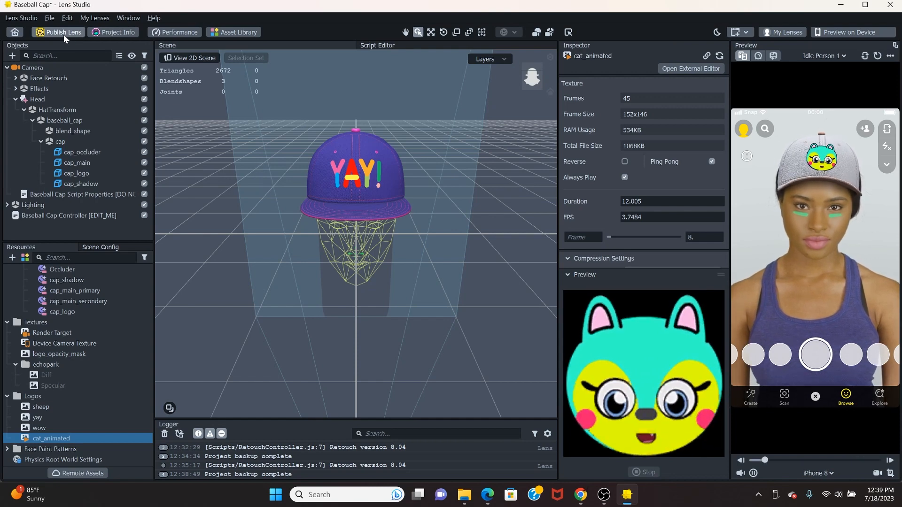
- Enter "Baseball Cap Cat" as the lens name in the project info, and discard the change
left_click(117, 32)
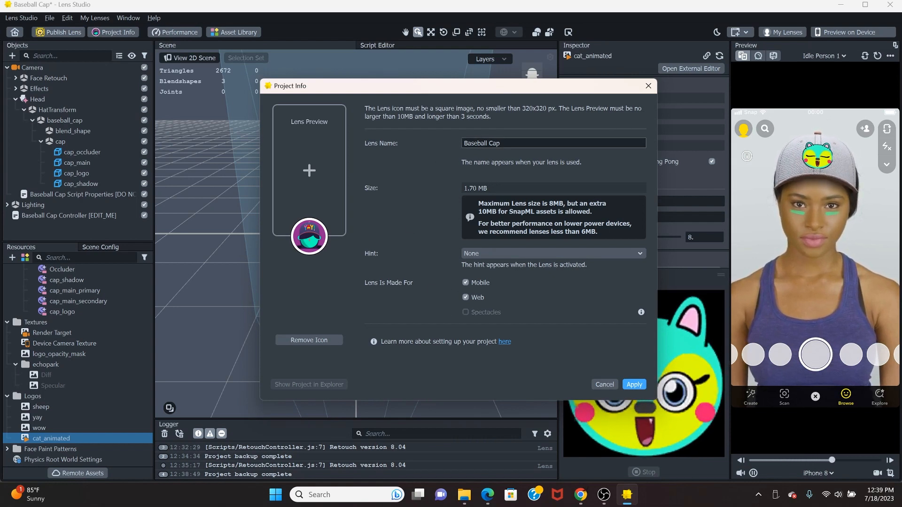
left_click(502, 143)
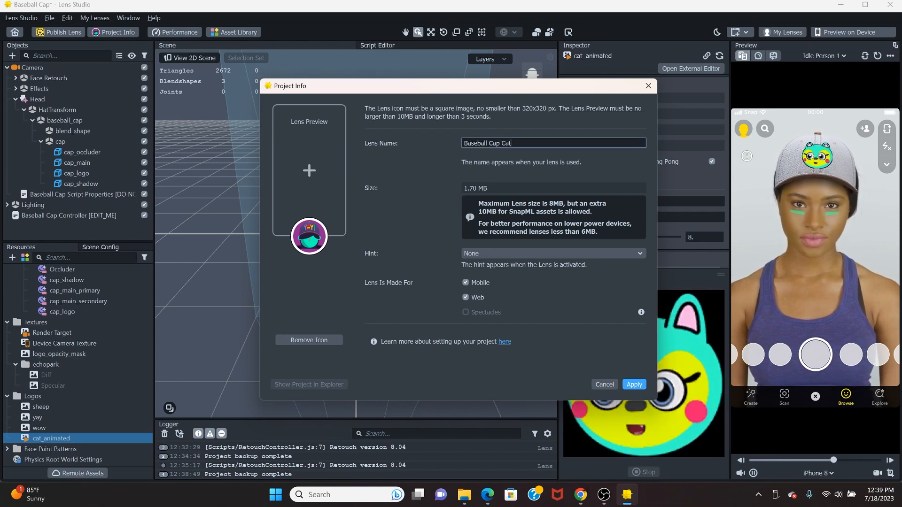
left_click(425, 170)
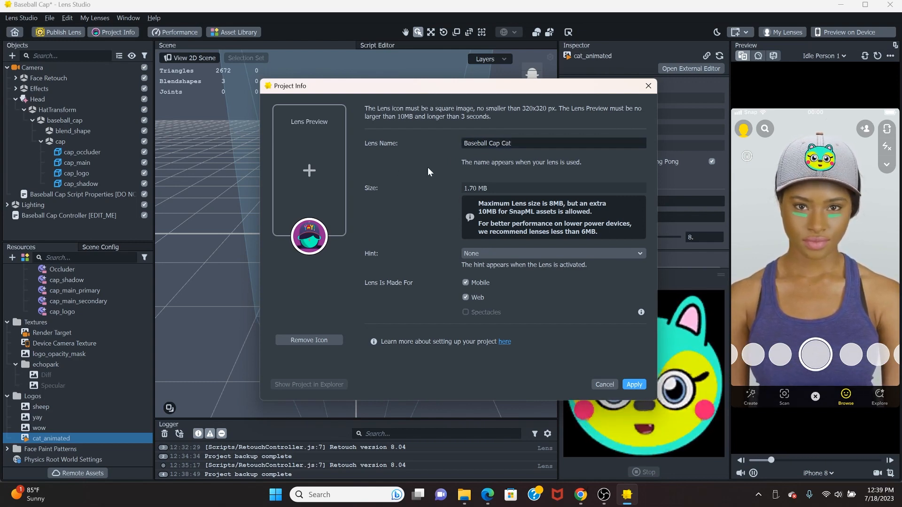
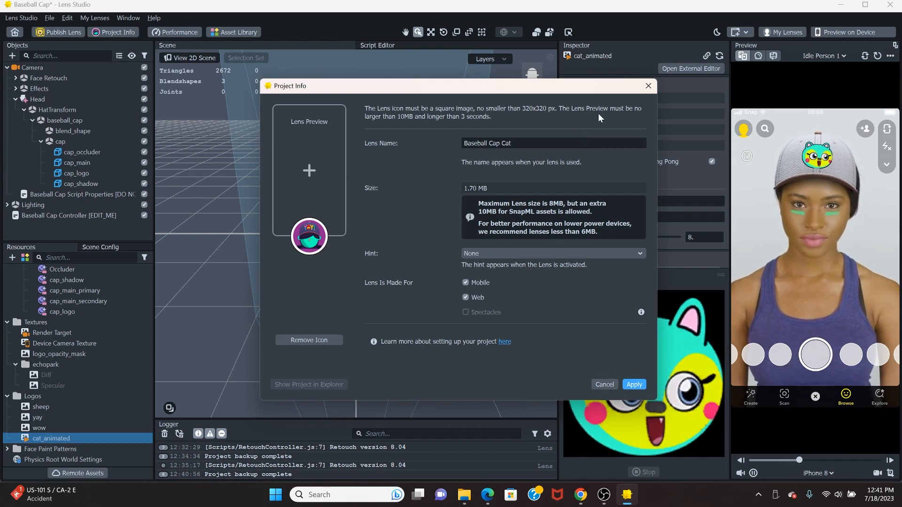
left_click(604, 384)
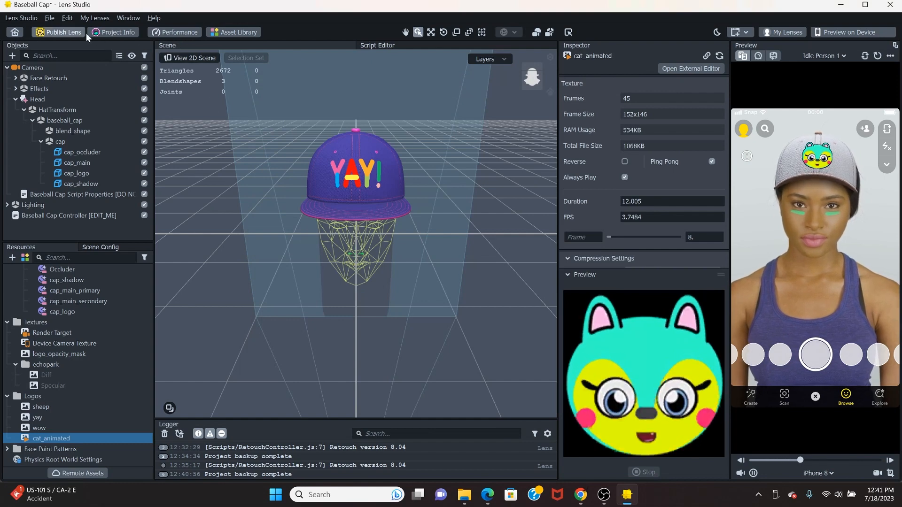
- Upload the lens for publishing, choose Community Lens as the submission type, and dismiss the feedback form
left_click(56, 32)
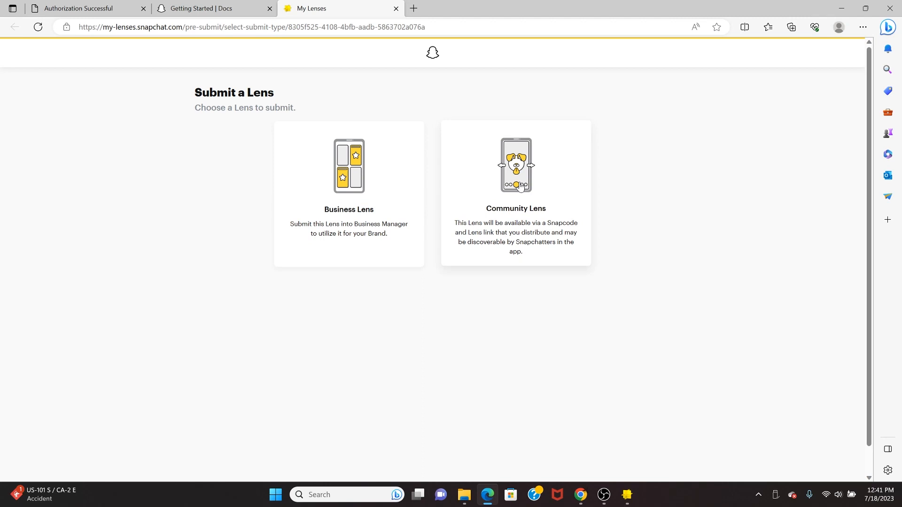
left_click(521, 186)
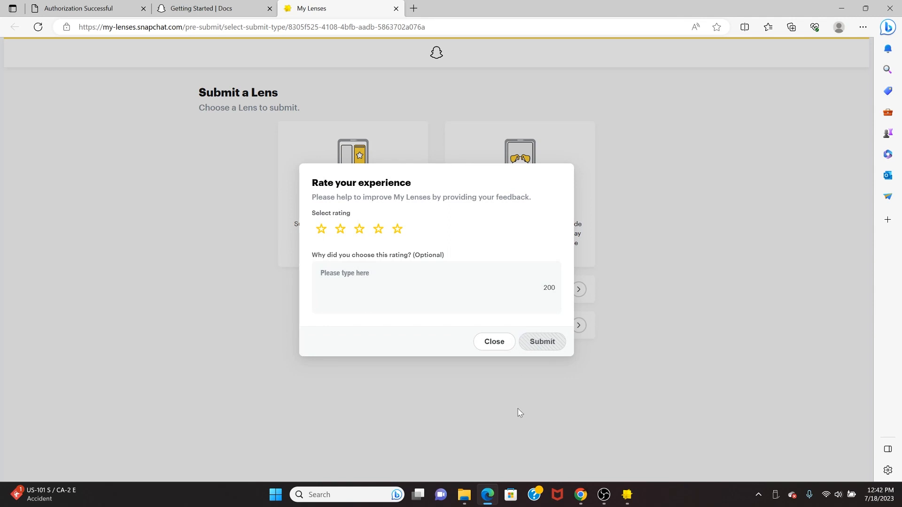
left_click(503, 344)
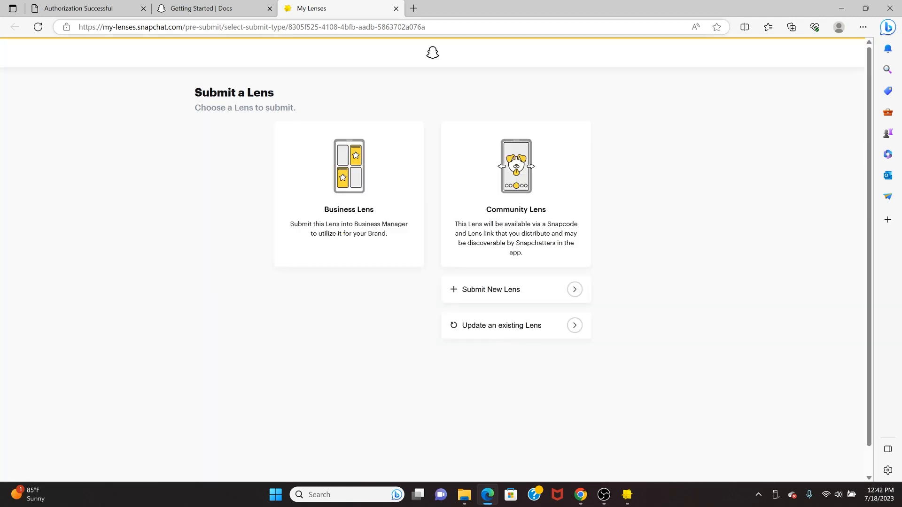
- Close the lens submission page, return to Lens Studio, and dismiss the upload dialog
left_click(397, 10)
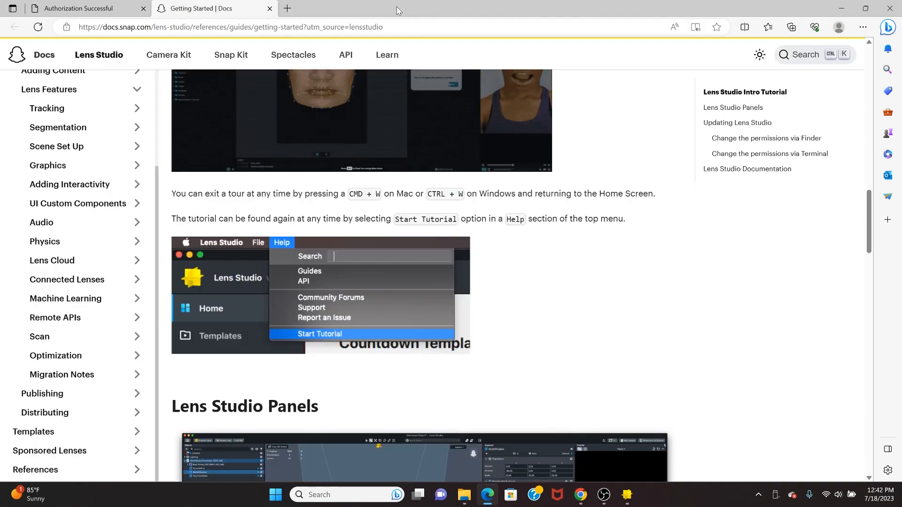
left_click(842, 10)
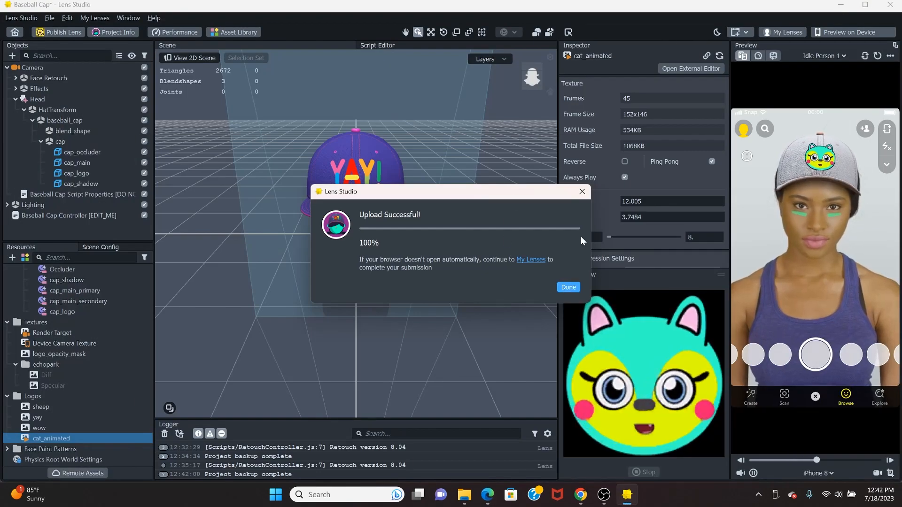
left_click(583, 190)
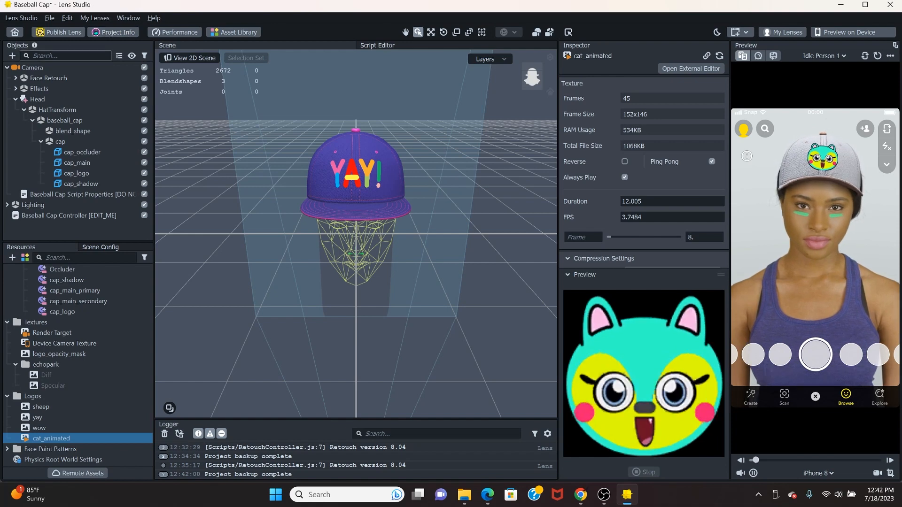
- Set the preview's simulated device to iPhone 14 Pro
left_click(830, 472)
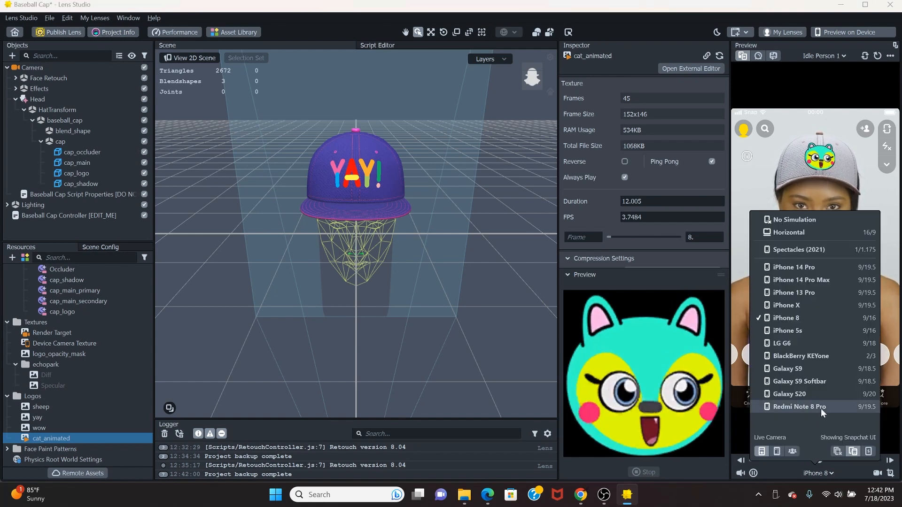
left_click(813, 267)
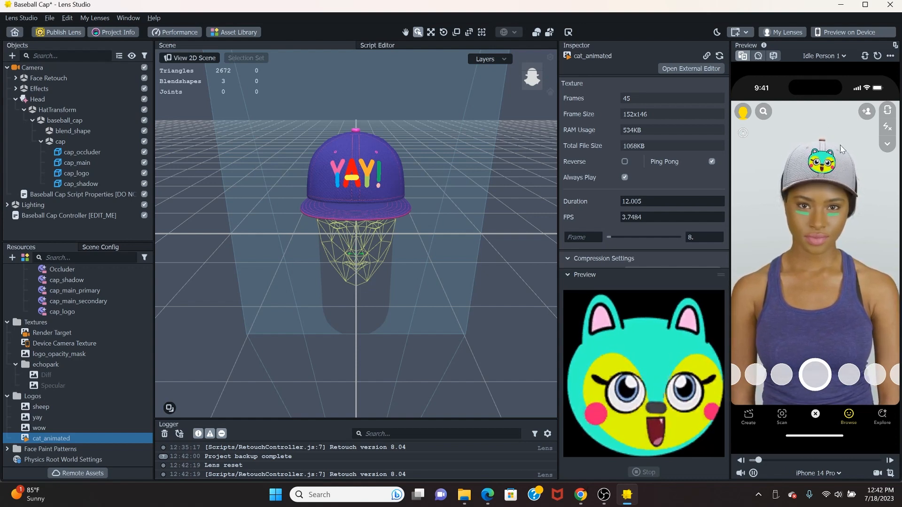
left_click(747, 31)
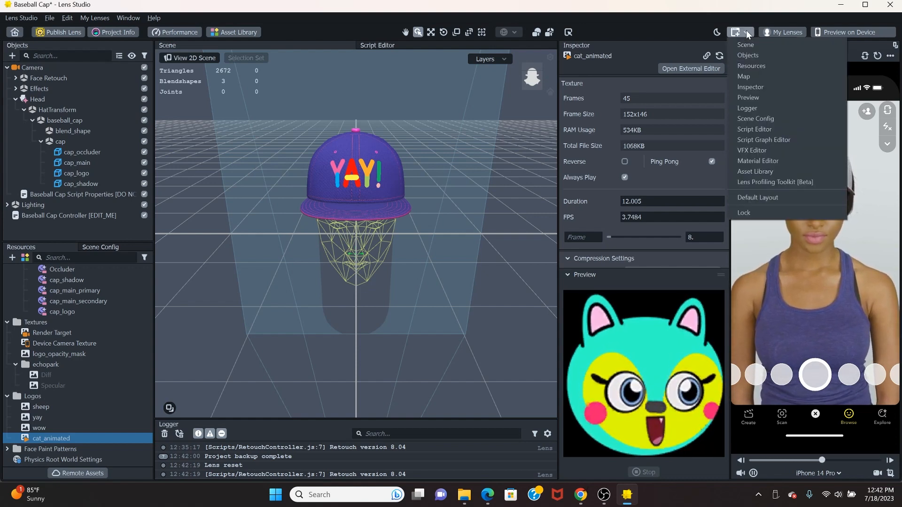
left_click(746, 8)
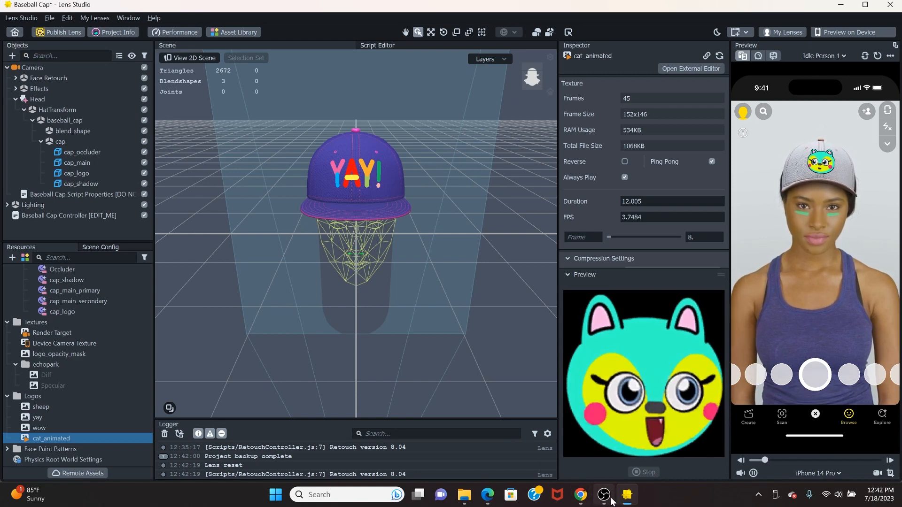
mouse_move(604, 494)
left_click(607, 444)
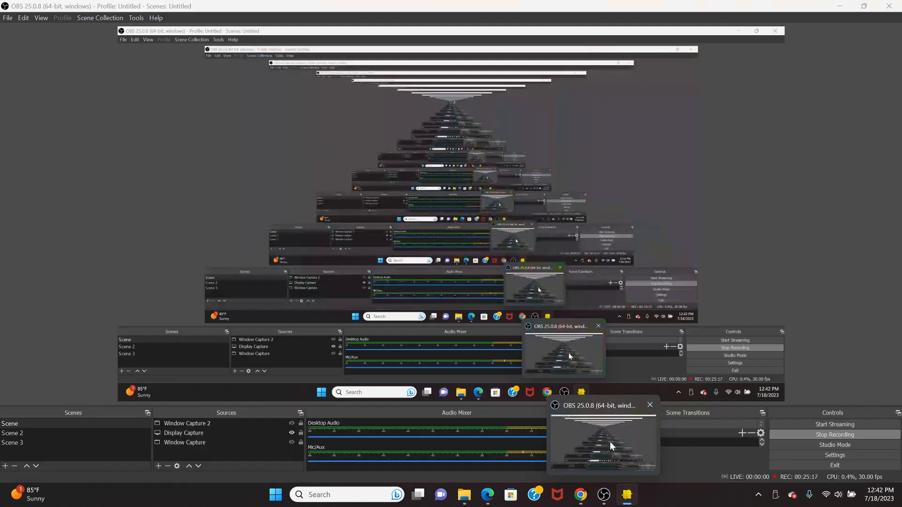